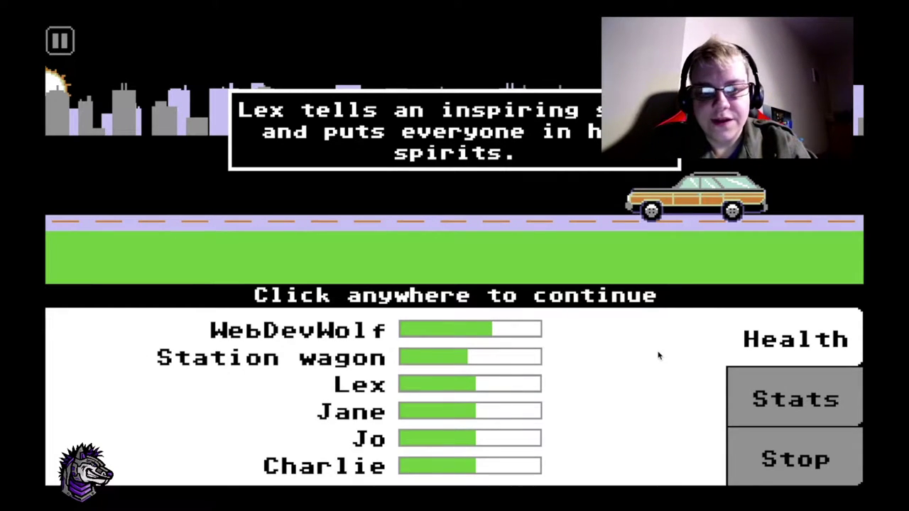
- Continue past the inspiring story event into the station wagon road driving minigame
{"action": "left_click", "coordinate": [622, 216]}
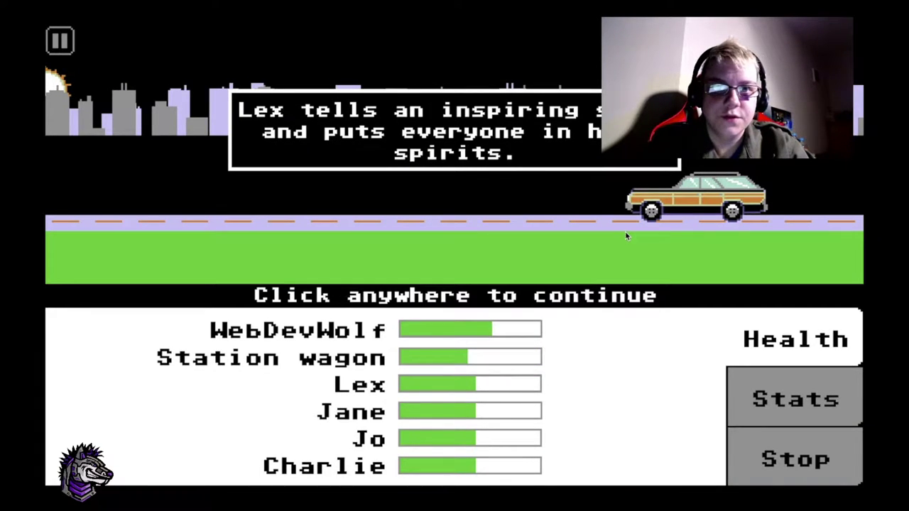
{"action": "left_click", "coordinate": [626, 232]}
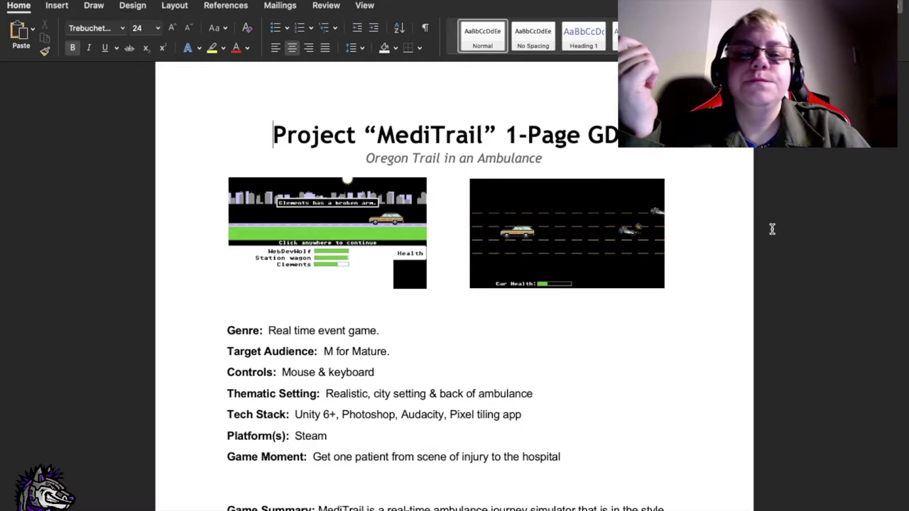
{"action": "scroll", "coordinate": [773, 229], "scroll_direction": "down", "scroll_amount": 3}
{"action": "scroll", "coordinate": [770, 229], "scroll_direction": "up", "scroll_amount": 4}
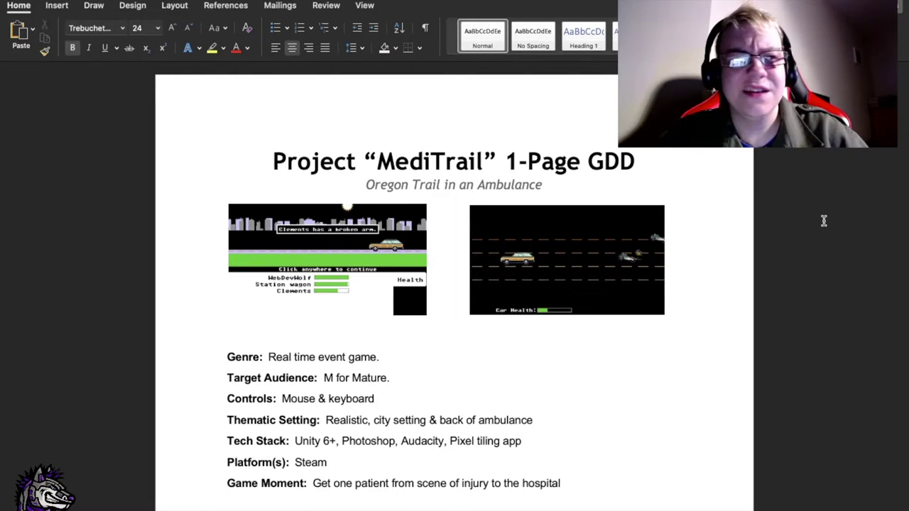
{"action": "scroll", "coordinate": [456, 234], "scroll_direction": "down", "scroll_amount": 2}
{"action": "scroll", "coordinate": [458, 236], "scroll_direction": "up", "scroll_amount": 1}
{"action": "left_click", "coordinate": [424, 241]}
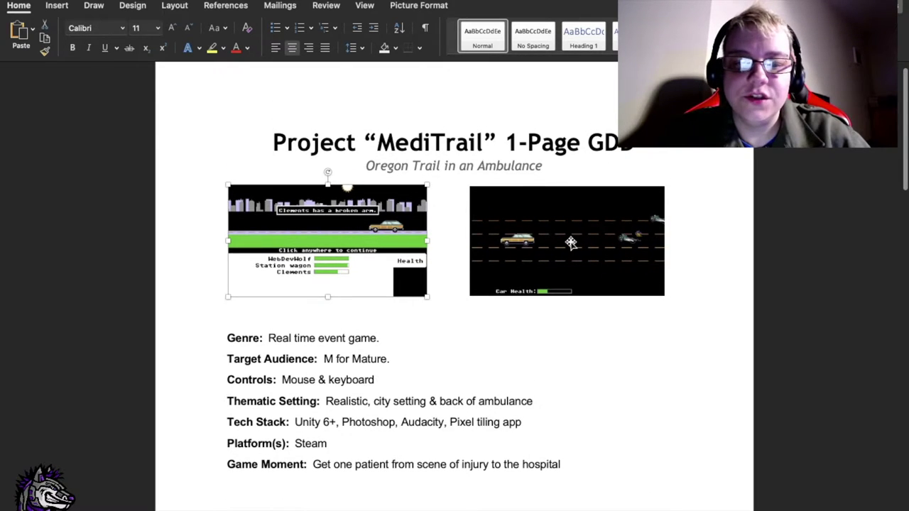
{"action": "left_click", "coordinate": [571, 243]}
{"action": "left_click", "coordinate": [350, 242]}
{"action": "left_click", "coordinate": [520, 243]}
{"action": "left_click", "coordinate": [439, 230]}
{"action": "scroll", "coordinate": [451, 235], "scroll_direction": "down", "scroll_amount": 3}
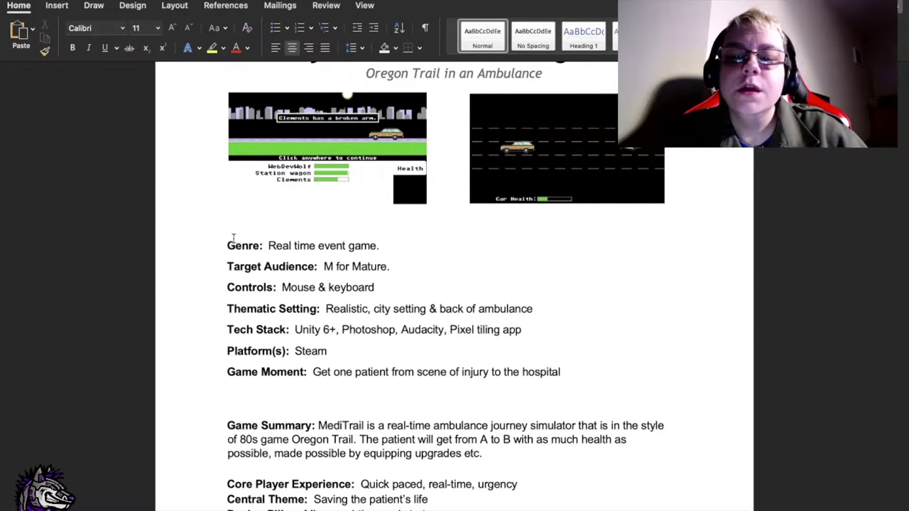
{"action": "left_click_drag", "start_coordinate": [270, 243], "coordinate": [364, 244]}
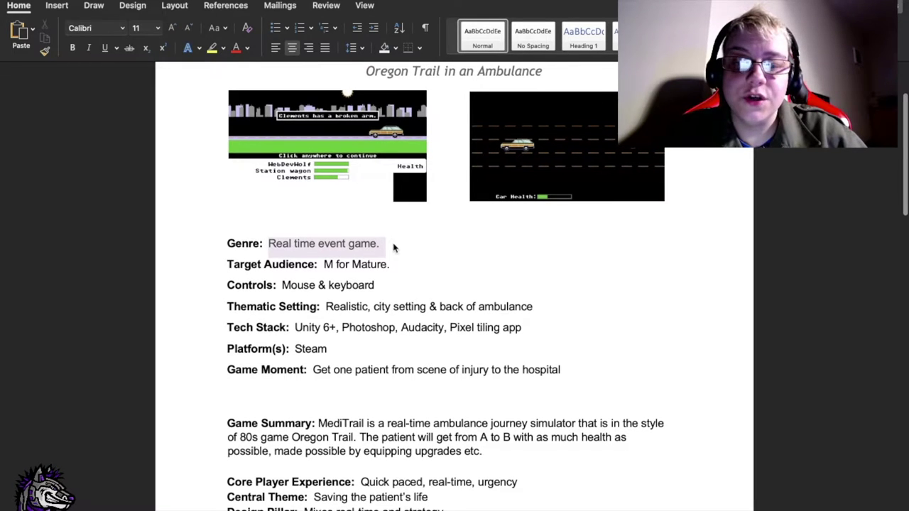
{"action": "left_click", "coordinate": [391, 243]}
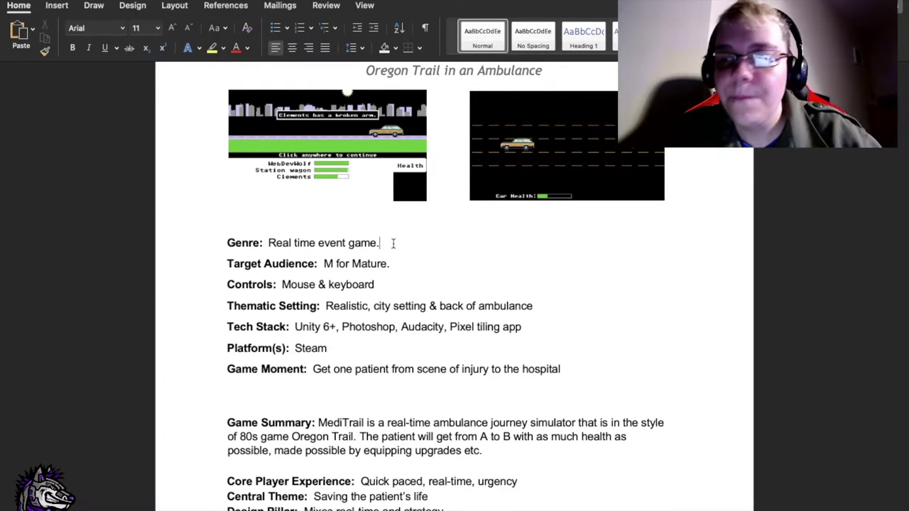
{"action": "scroll", "coordinate": [406, 258], "scroll_direction": "down", "scroll_amount": 2}
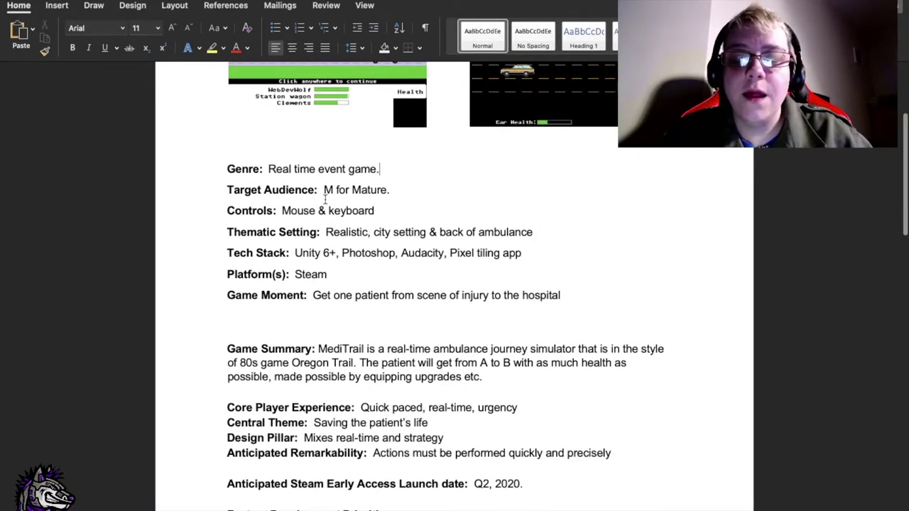
{"action": "left_click_drag", "start_coordinate": [329, 191], "coordinate": [416, 190]}
{"action": "left_click", "coordinate": [414, 190]}
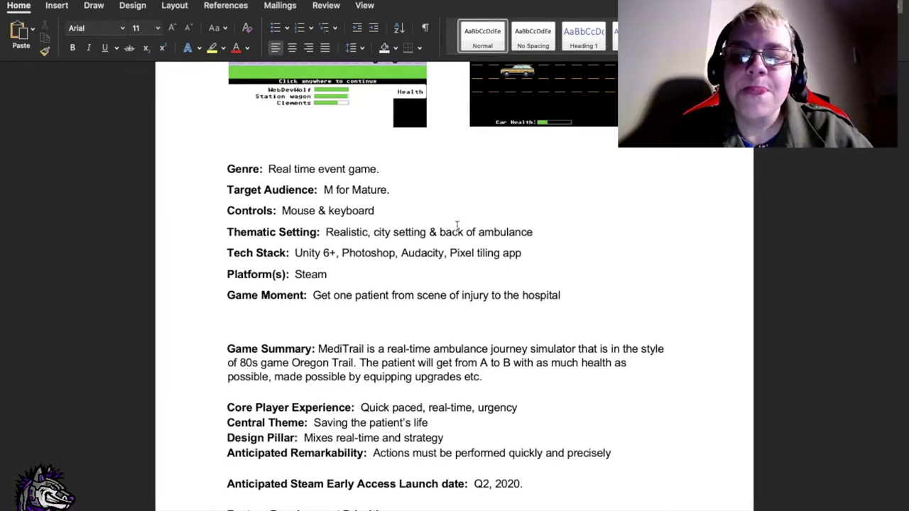
{"action": "left_click_drag", "start_coordinate": [283, 210], "coordinate": [391, 210]}
{"action": "left_click", "coordinate": [402, 213]}
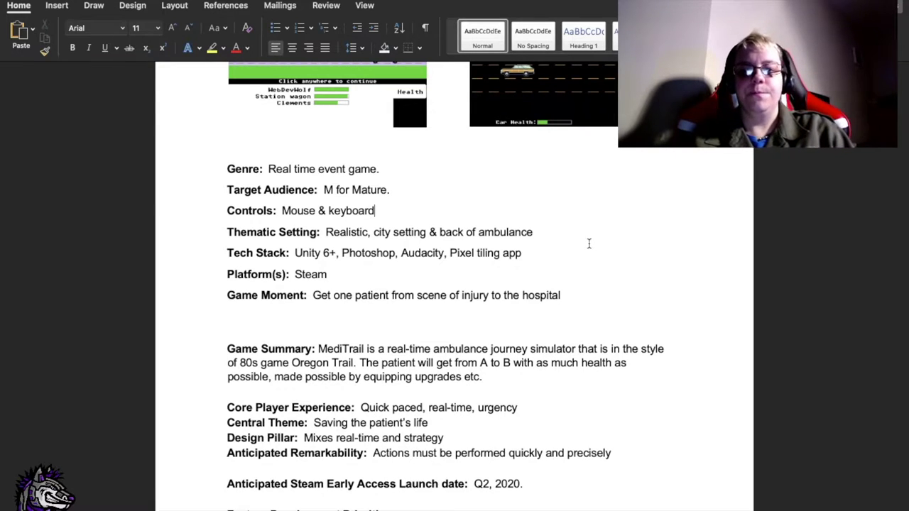
{"action": "left_click_drag", "start_coordinate": [295, 252], "coordinate": [365, 250]}
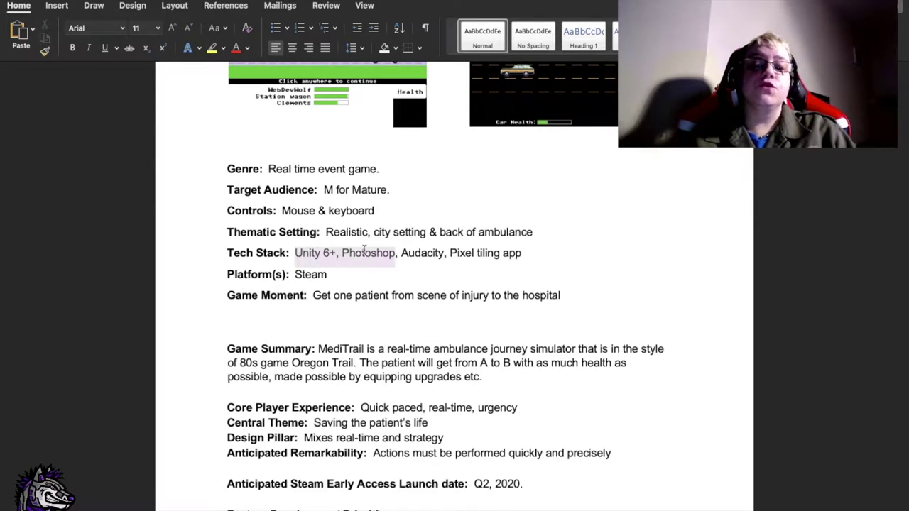
{"action": "left_click", "coordinate": [370, 254]}
{"action": "left_click_drag", "start_coordinate": [295, 253], "coordinate": [338, 253]}
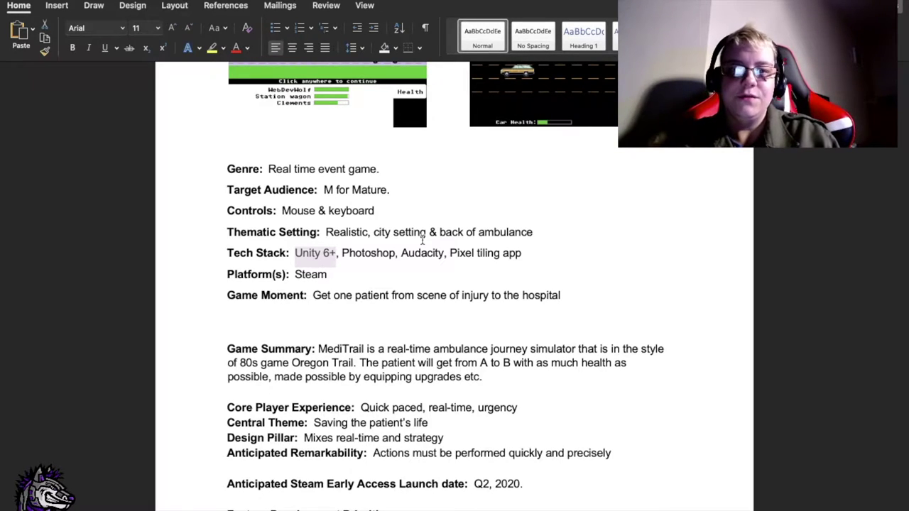
{"action": "double_click", "coordinate": [378, 253]}
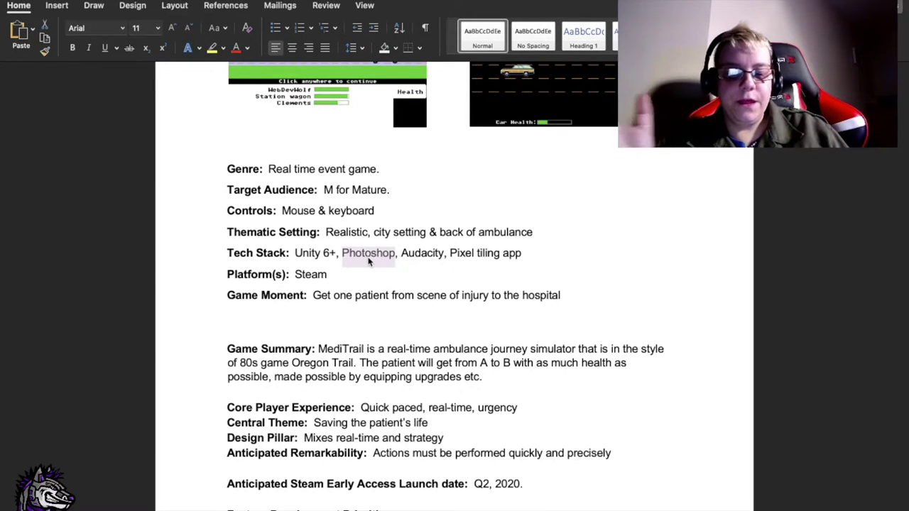
{"action": "double_click", "coordinate": [418, 260]}
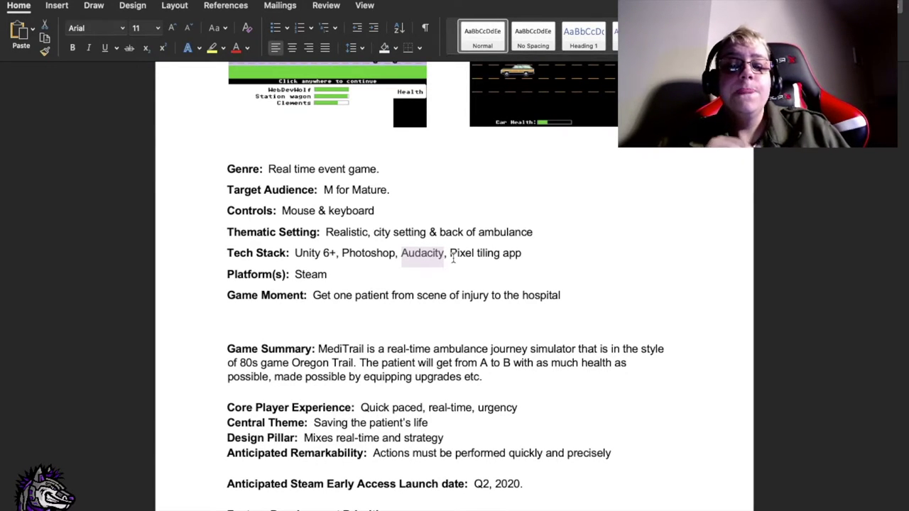
{"action": "left_click_drag", "start_coordinate": [450, 257], "coordinate": [526, 254]}
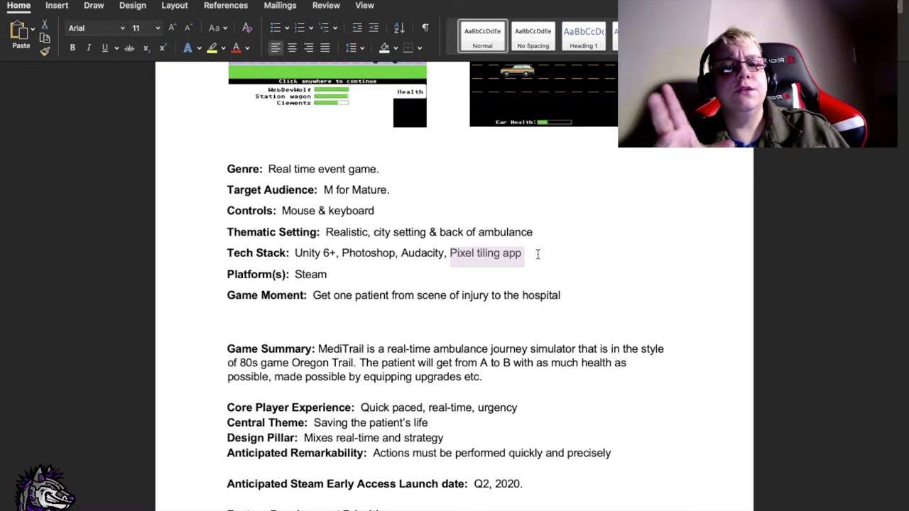
{"action": "left_click", "coordinate": [502, 255]}
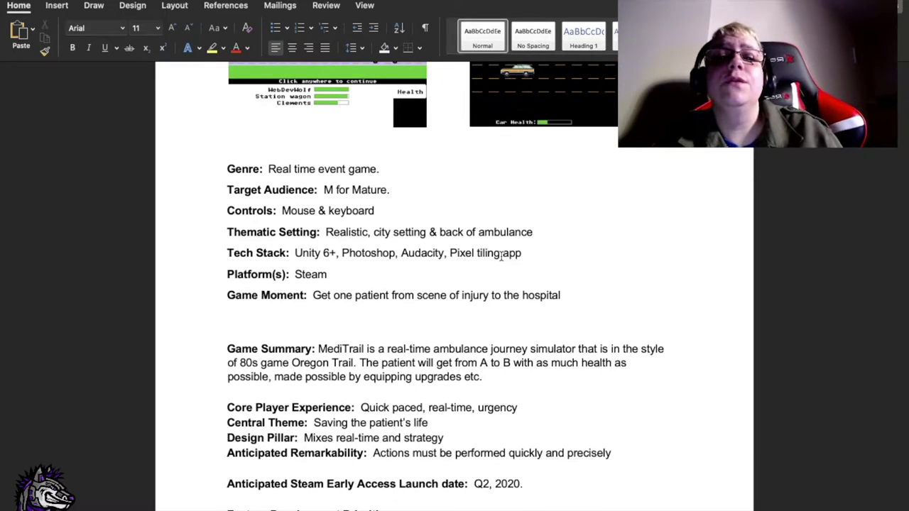
{"action": "scroll", "coordinate": [502, 257], "scroll_direction": "down", "scroll_amount": 1}
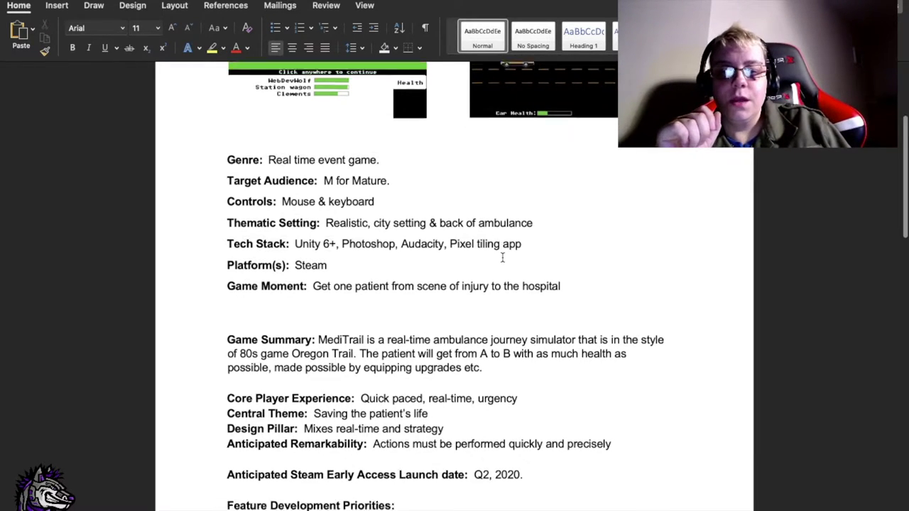
{"action": "double_click", "coordinate": [298, 242]}
{"action": "left_click", "coordinate": [363, 242]}
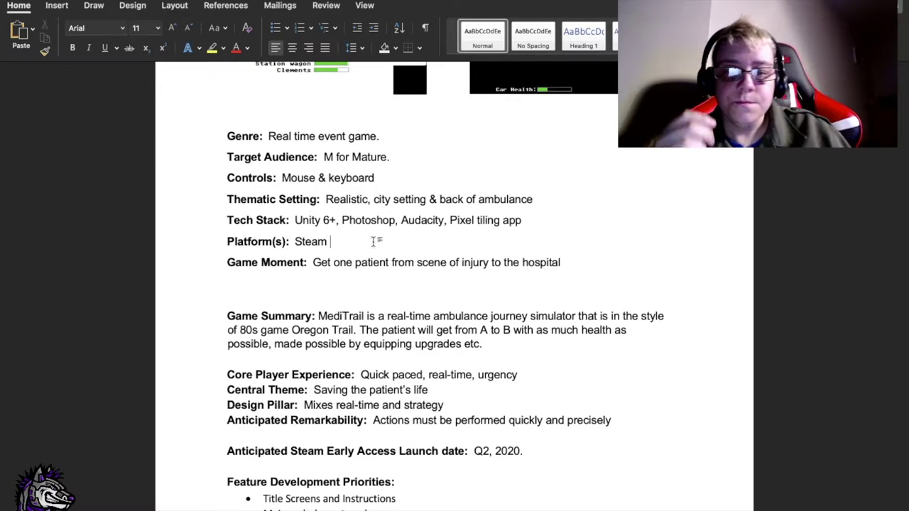
{"action": "scroll", "coordinate": [311, 259], "scroll_direction": "down", "scroll_amount": 1}
{"action": "left_click_drag", "start_coordinate": [313, 257], "coordinate": [549, 257]}
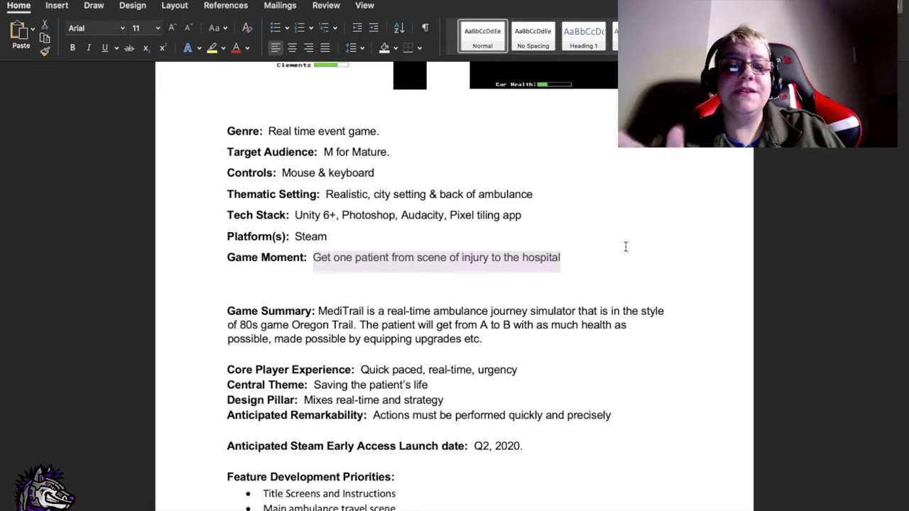
{"action": "scroll", "coordinate": [636, 252], "scroll_direction": "up", "scroll_amount": 6}
{"action": "left_click", "coordinate": [301, 252]}
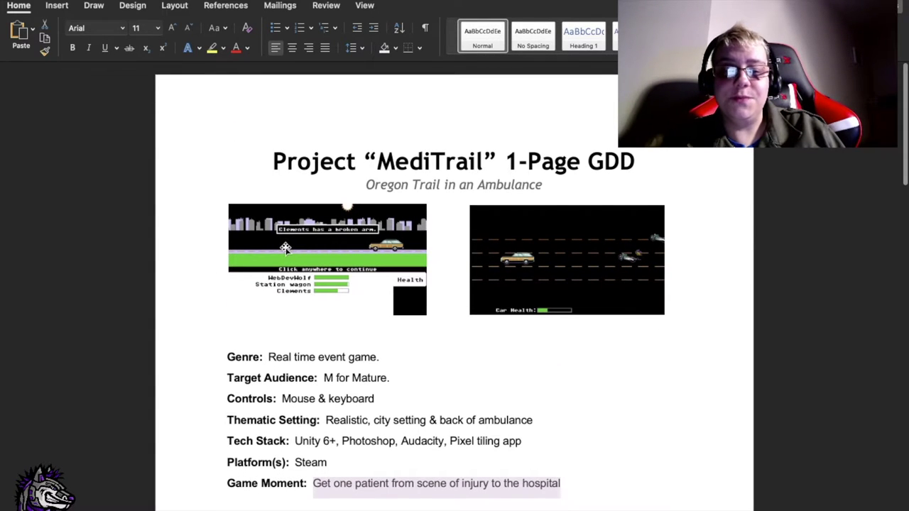
{"action": "left_click", "coordinate": [687, 358]}
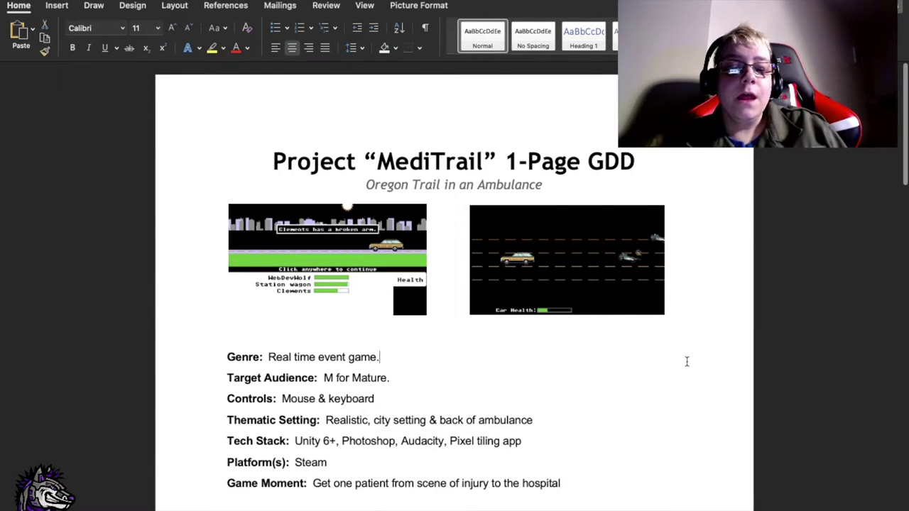
{"action": "scroll", "coordinate": [687, 361], "scroll_direction": "down", "scroll_amount": 3}
{"action": "scroll", "coordinate": [688, 362], "scroll_direction": "down", "scroll_amount": 2}
{"action": "scroll", "coordinate": [688, 362], "scroll_direction": "up", "scroll_amount": 2}
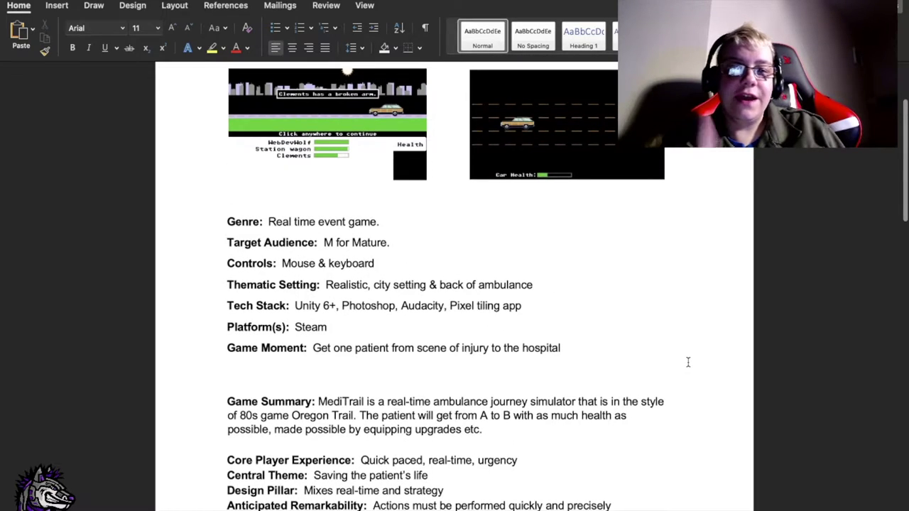
{"action": "scroll", "coordinate": [590, 341], "scroll_direction": "down", "scroll_amount": 1}
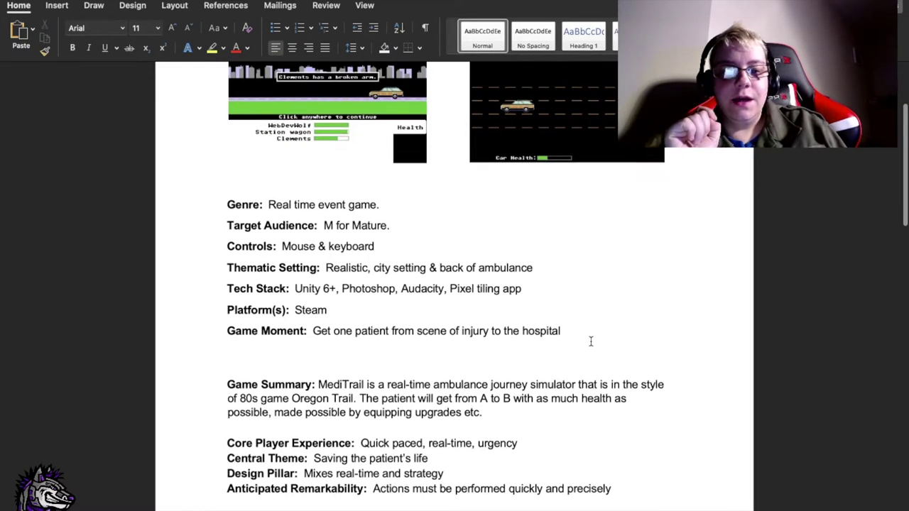
{"action": "left_click_drag", "start_coordinate": [576, 327], "coordinate": [313, 327]}
{"action": "scroll", "coordinate": [620, 340], "scroll_direction": "down", "scroll_amount": 1}
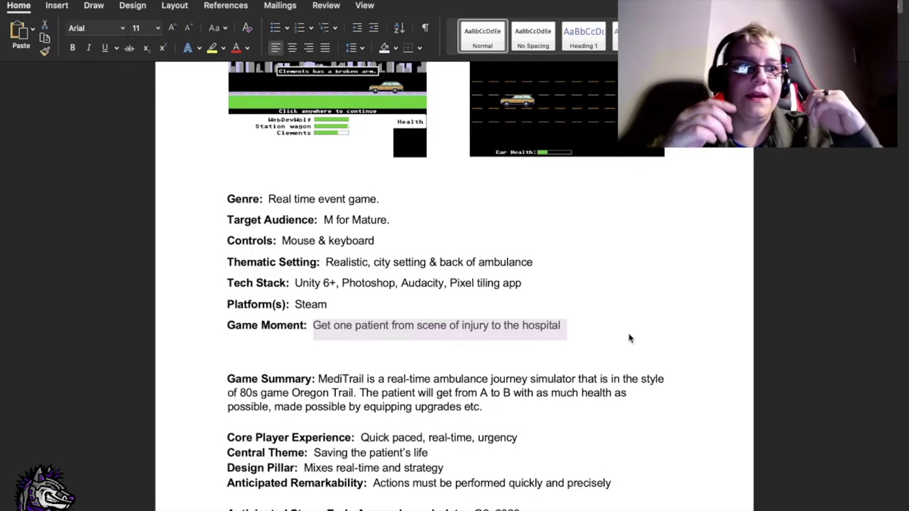
{"action": "scroll", "coordinate": [633, 337], "scroll_direction": "down", "scroll_amount": 1}
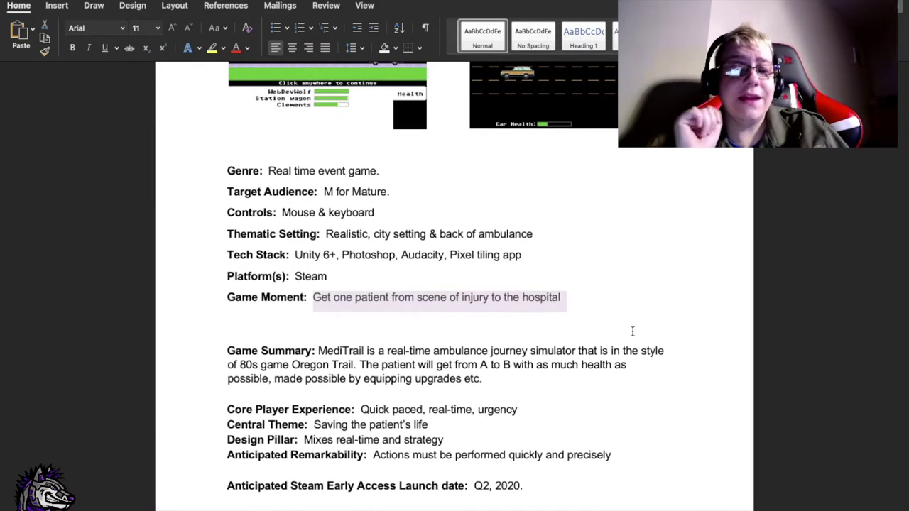
{"action": "scroll", "coordinate": [632, 332], "scroll_direction": "down", "scroll_amount": 4}
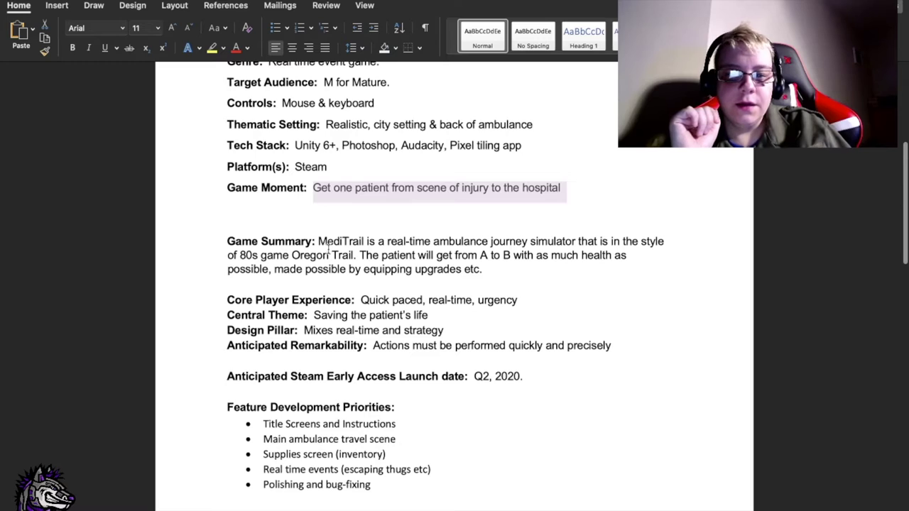
{"action": "left_click_drag", "start_coordinate": [318, 241], "coordinate": [446, 243]}
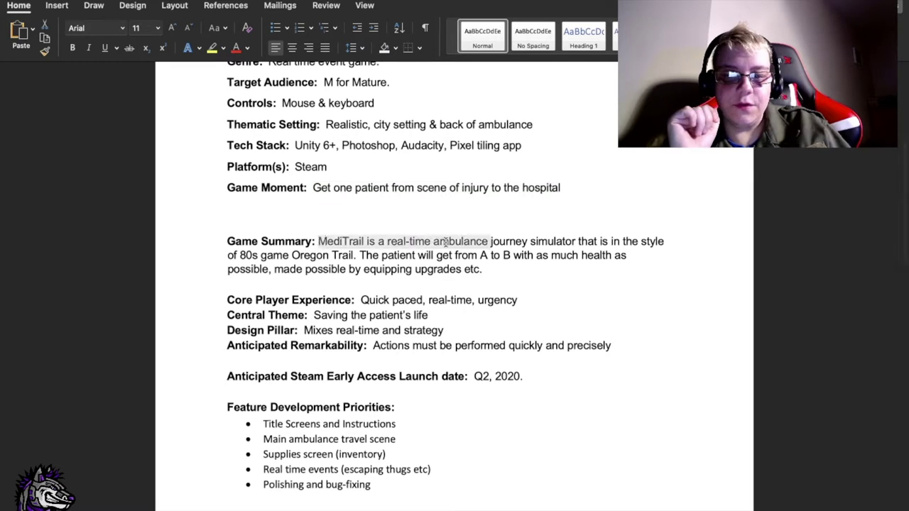
{"action": "left_click", "coordinate": [505, 268]}
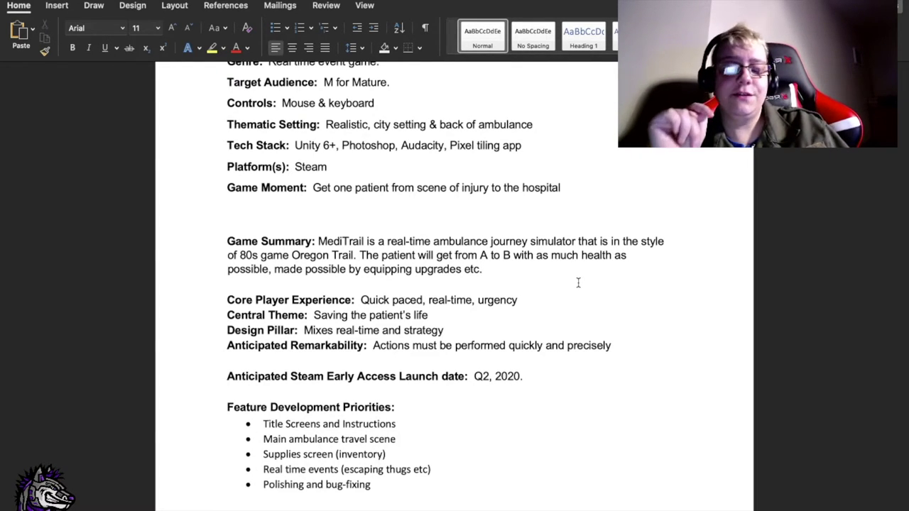
{"action": "scroll", "coordinate": [560, 277], "scroll_direction": "up", "scroll_amount": 5}
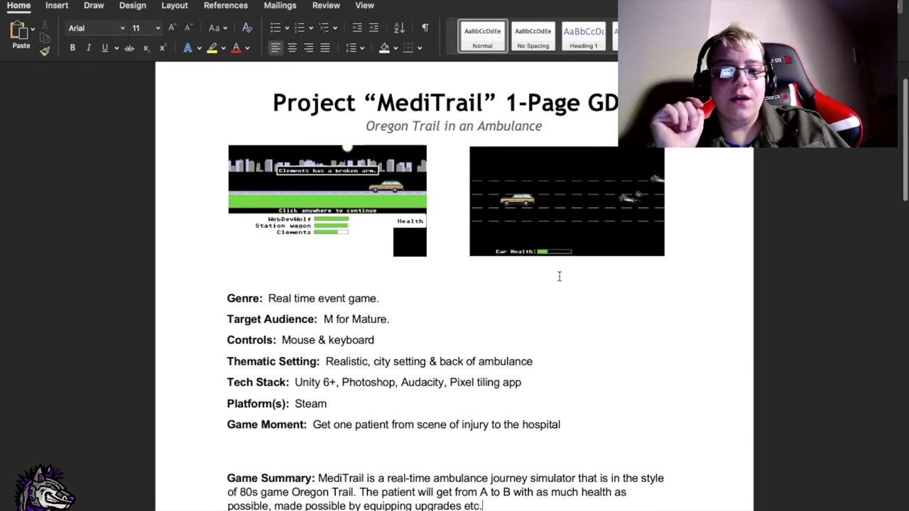
{"action": "scroll", "coordinate": [559, 277], "scroll_direction": "down", "scroll_amount": 5}
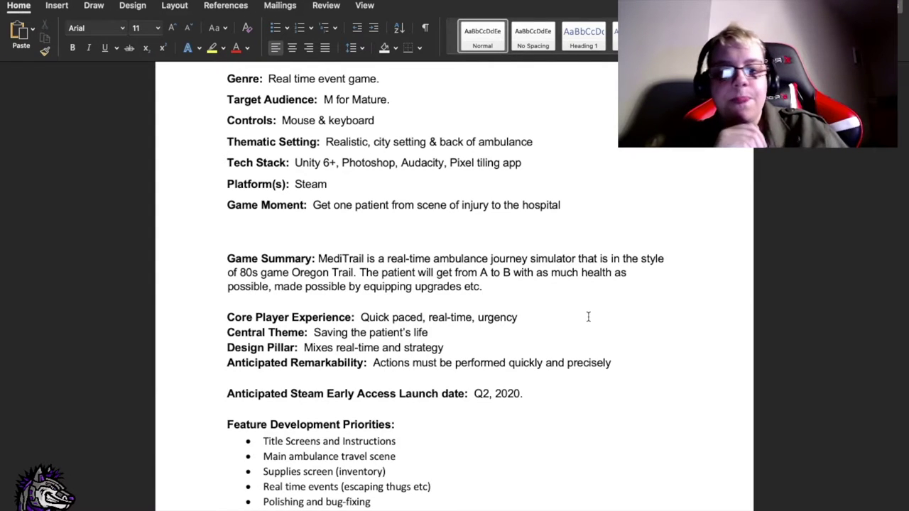
{"action": "scroll", "coordinate": [597, 315], "scroll_direction": "down", "scroll_amount": 2}
{"action": "scroll", "coordinate": [516, 308], "scroll_direction": "down", "scroll_amount": 2}
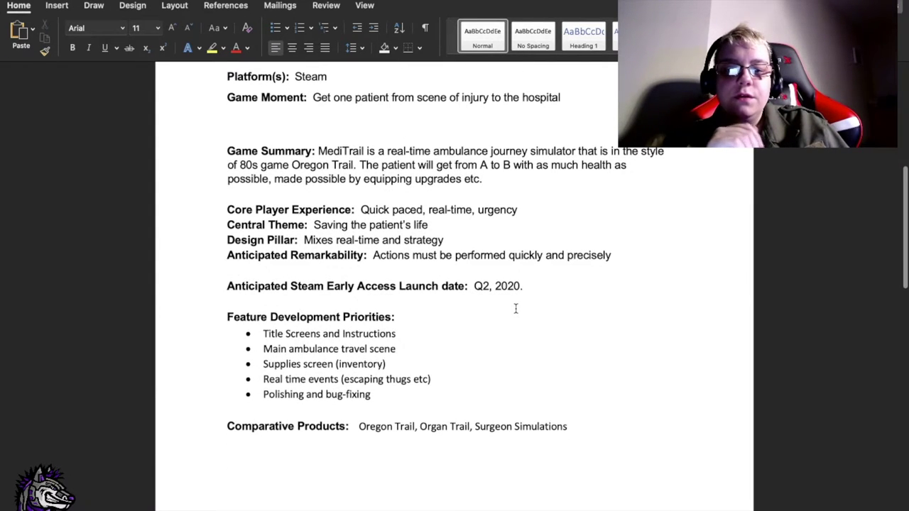
{"action": "left_click_drag", "start_coordinate": [430, 210], "coordinate": [473, 210]}
{"action": "left_click", "coordinate": [473, 210]}
{"action": "type", "text": ","}
{"action": "left_click_drag", "start_coordinate": [361, 211], "coordinate": [428, 208]}
{"action": "left_click", "coordinate": [429, 209]}
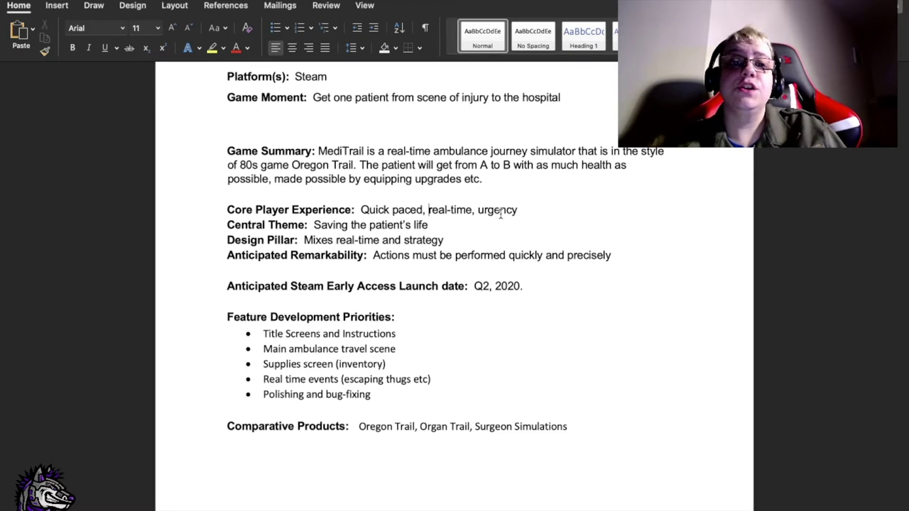
{"action": "scroll", "coordinate": [502, 214], "scroll_direction": "down", "scroll_amount": 1}
{"action": "double_click", "coordinate": [497, 210]}
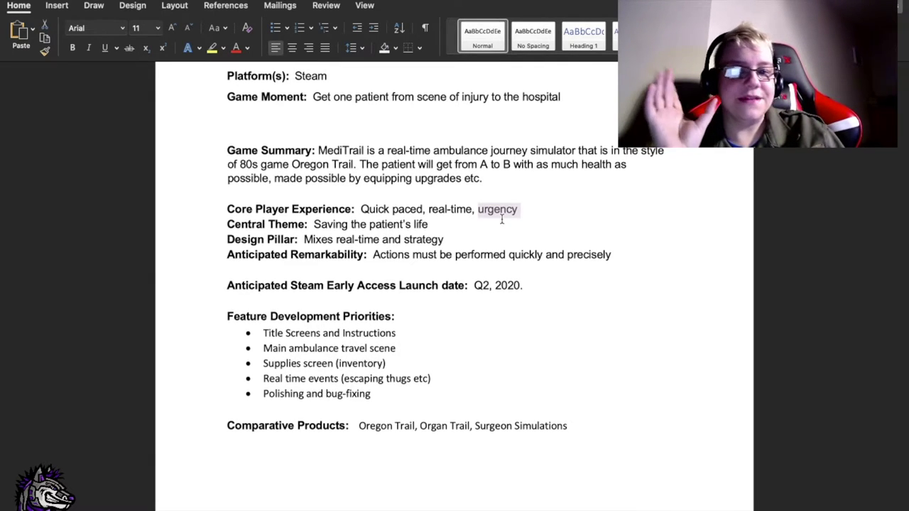
{"action": "left_click", "coordinate": [507, 212]}
{"action": "left_click", "coordinate": [527, 213]}
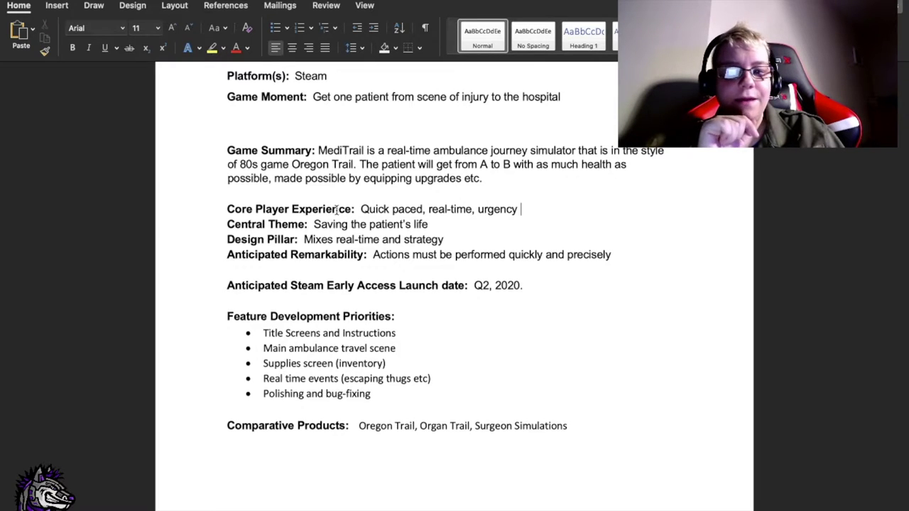
{"action": "left_click_drag", "start_coordinate": [313, 225], "coordinate": [421, 226]}
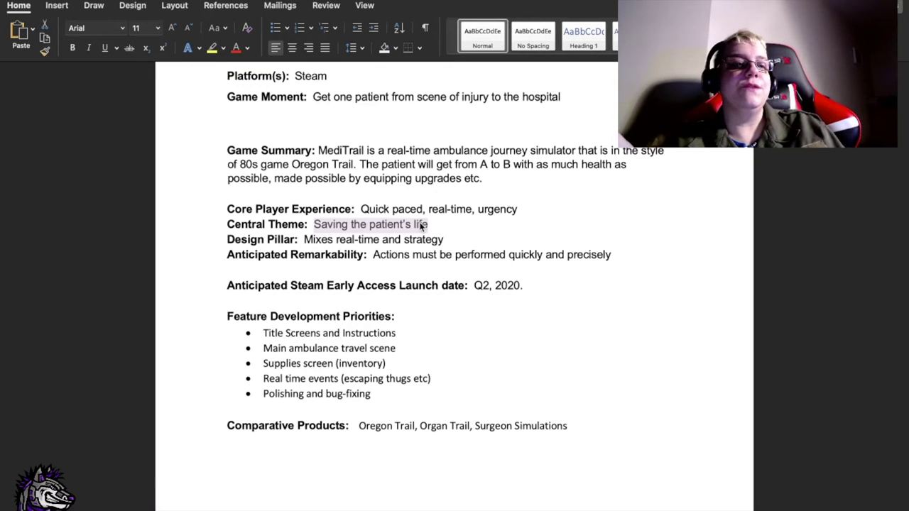
{"action": "left_click", "coordinate": [436, 225]}
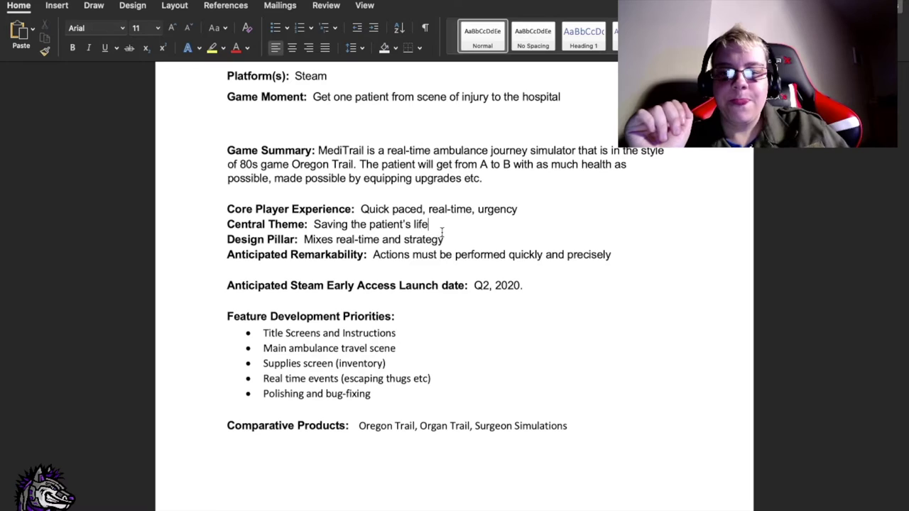
{"action": "left_click_drag", "start_coordinate": [305, 240], "coordinate": [435, 240]}
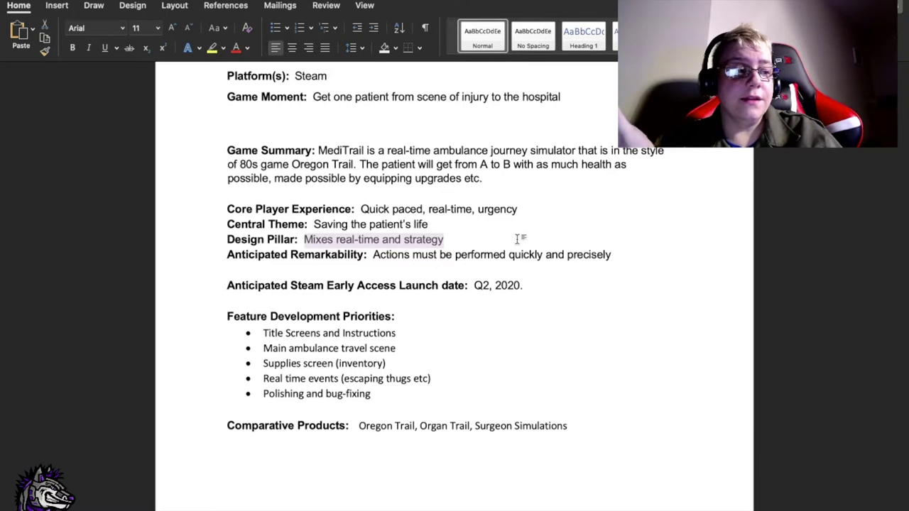
{"action": "scroll", "coordinate": [518, 239], "scroll_direction": "down", "scroll_amount": 1}
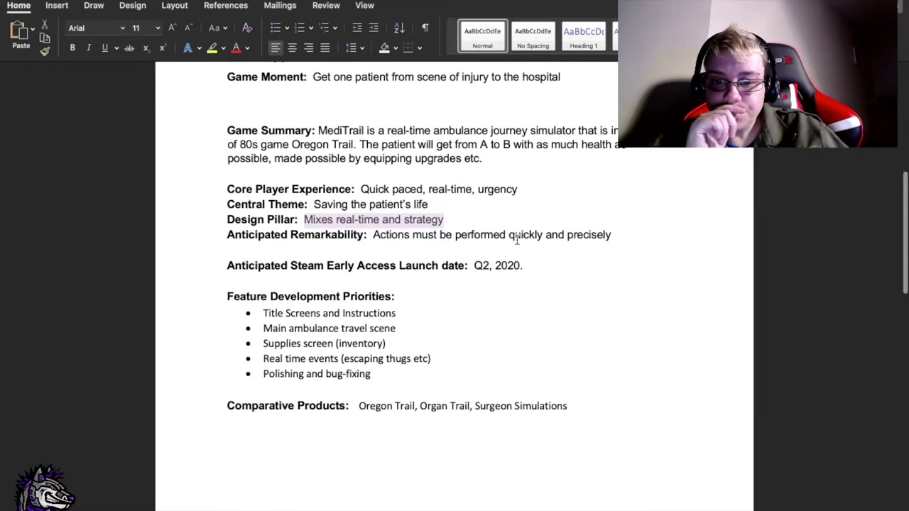
{"action": "left_click", "coordinate": [332, 222]}
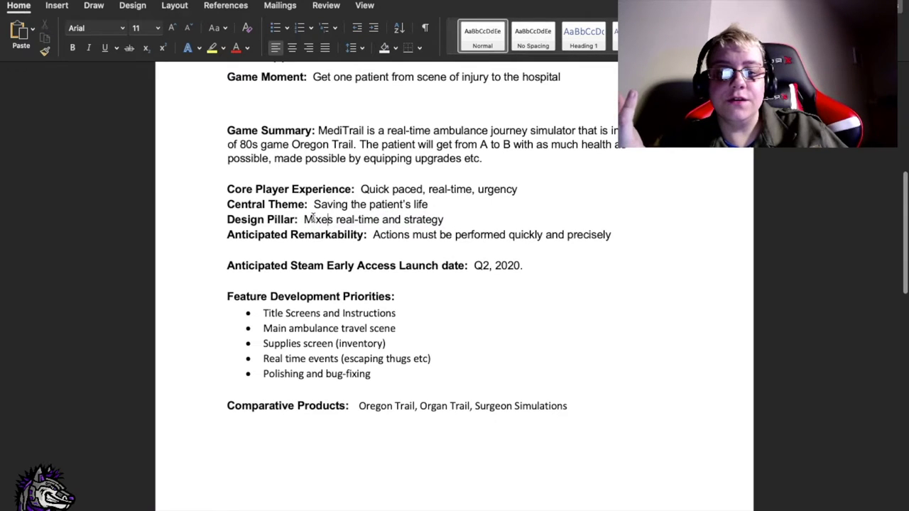
{"action": "left_click_drag", "start_coordinate": [344, 220], "coordinate": [445, 220]}
{"action": "left_click", "coordinate": [460, 222]}
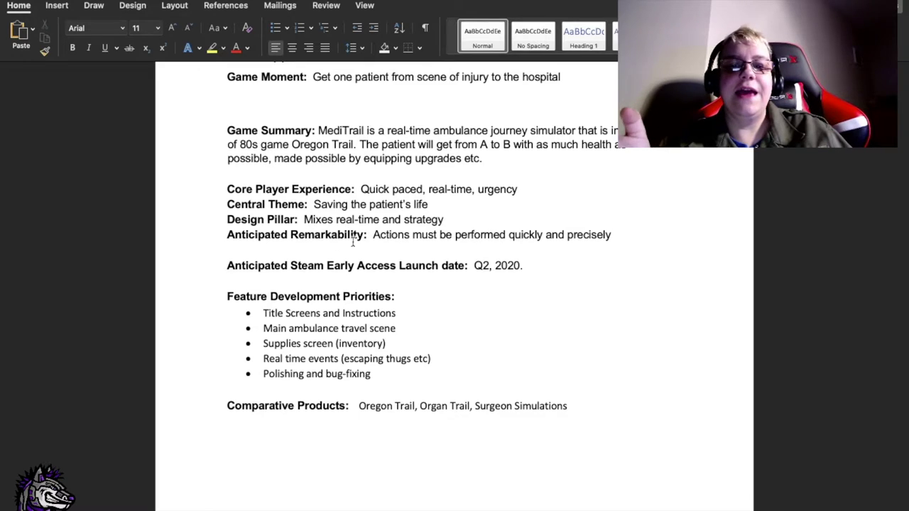
{"action": "left_click_drag", "start_coordinate": [304, 221], "coordinate": [444, 221]}
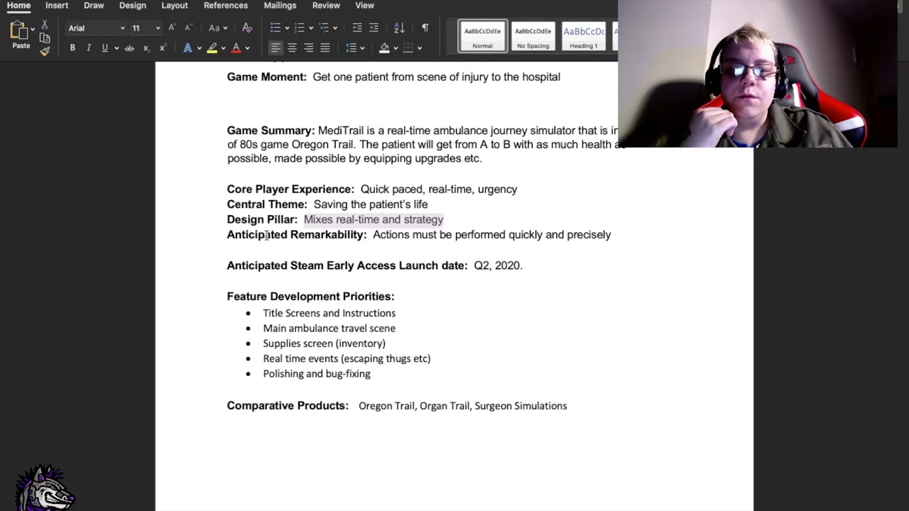
{"action": "left_click_drag", "start_coordinate": [227, 237], "coordinate": [532, 235]}
{"action": "left_click", "coordinate": [351, 236]}
{"action": "left_click", "coordinate": [533, 234]}
{"action": "left_click_drag", "start_coordinate": [612, 235], "coordinate": [396, 238]}
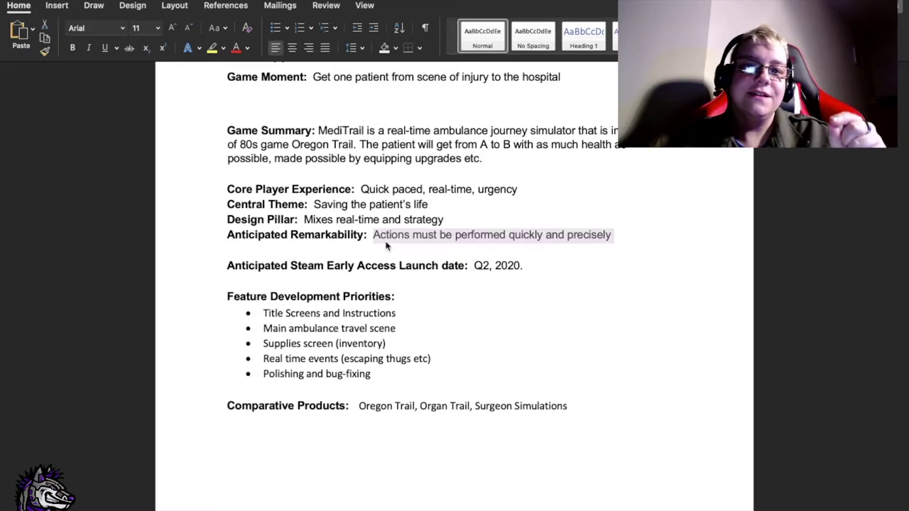
{"action": "left_click", "coordinate": [494, 248]}
{"action": "double_click", "coordinate": [486, 189]}
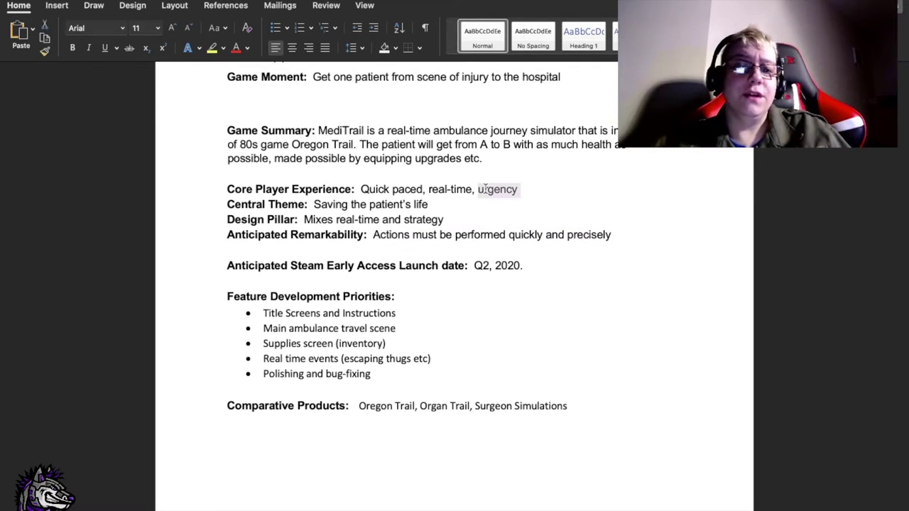
{"action": "left_click", "coordinate": [535, 224]}
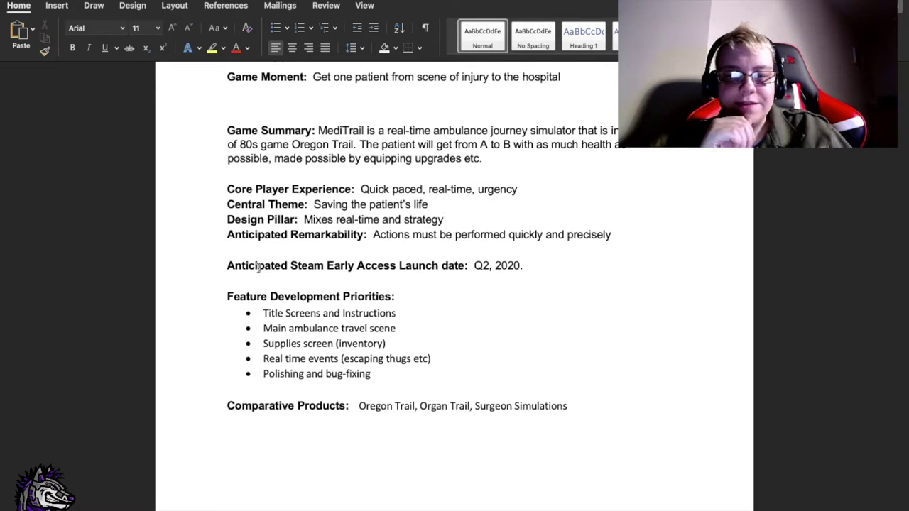
{"action": "left_click_drag", "start_coordinate": [474, 266], "coordinate": [540, 280]}
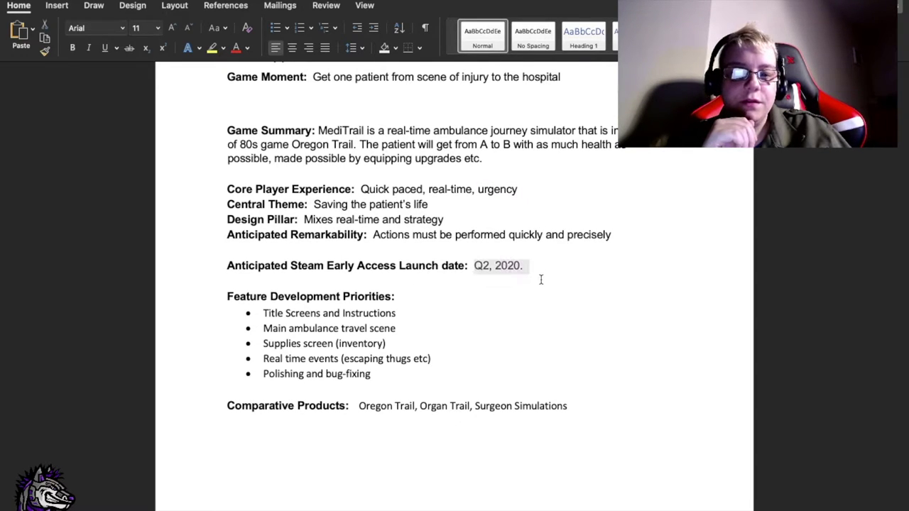
{"action": "left_click", "coordinate": [545, 275]}
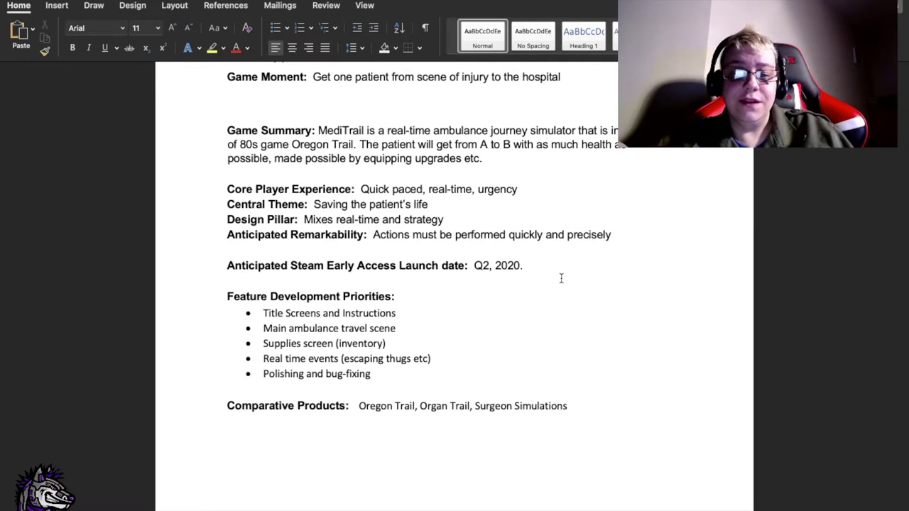
{"action": "scroll", "coordinate": [550, 280], "scroll_direction": "down", "scroll_amount": 3}
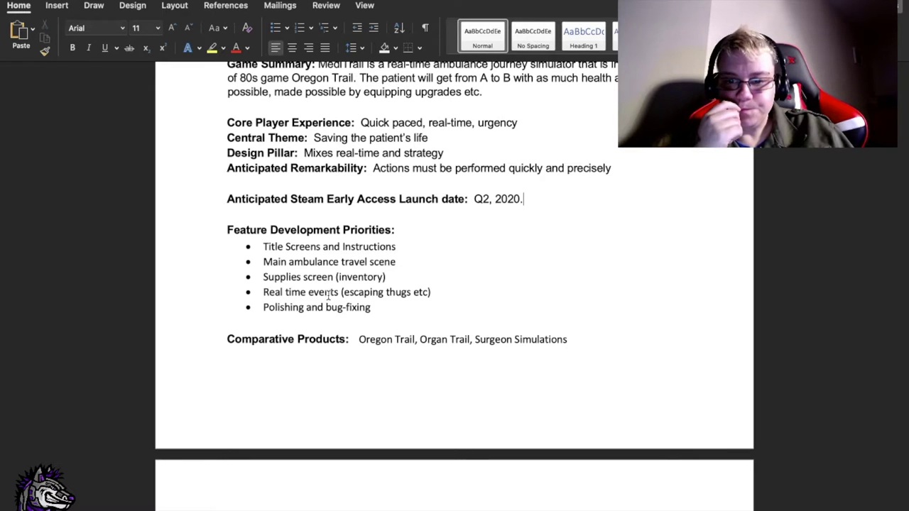
{"action": "left_click_drag", "start_coordinate": [264, 247], "coordinate": [398, 262]}
{"action": "left_click", "coordinate": [412, 249]}
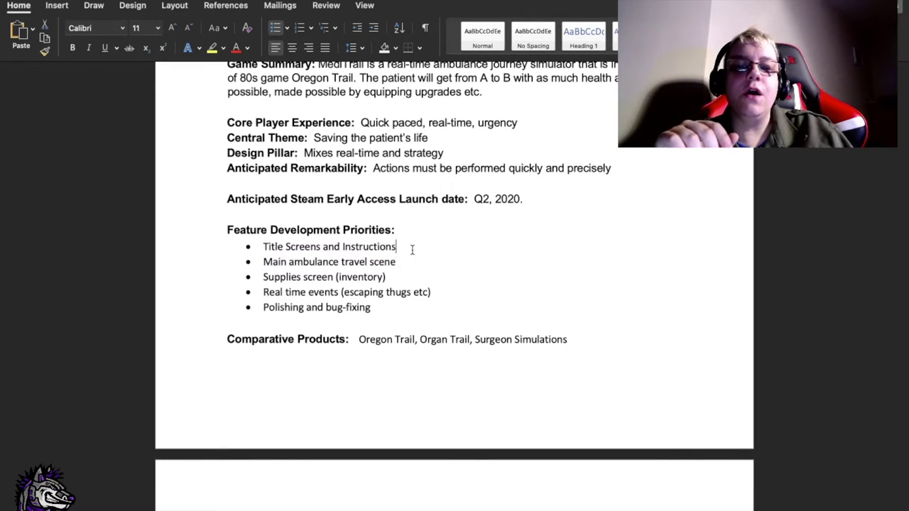
{"action": "scroll", "coordinate": [425, 297], "scroll_direction": "up", "scroll_amount": 4}
{"action": "scroll", "coordinate": [424, 297], "scroll_direction": "up", "scroll_amount": 3}
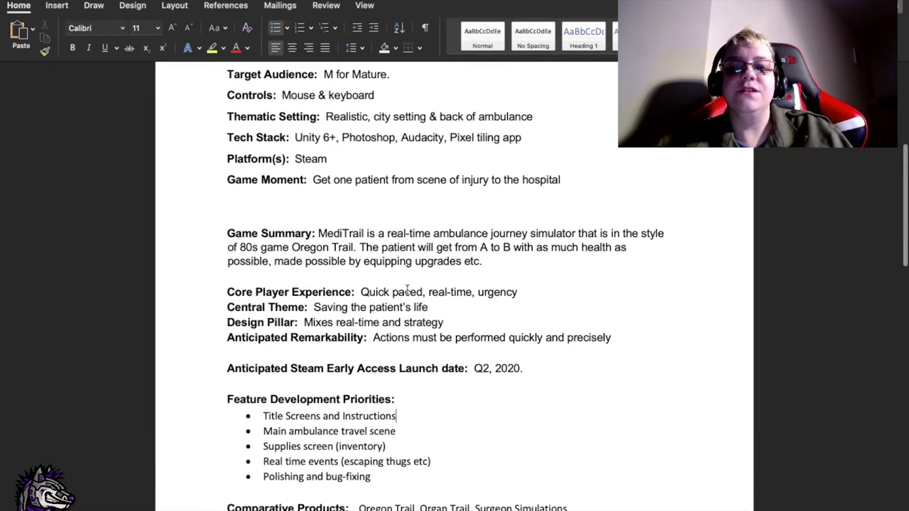
{"action": "left_click_drag", "start_coordinate": [230, 180], "coordinate": [574, 193]}
{"action": "left_click", "coordinate": [229, 200]}
{"action": "scroll", "coordinate": [548, 393], "scroll_direction": "down", "scroll_amount": 6}
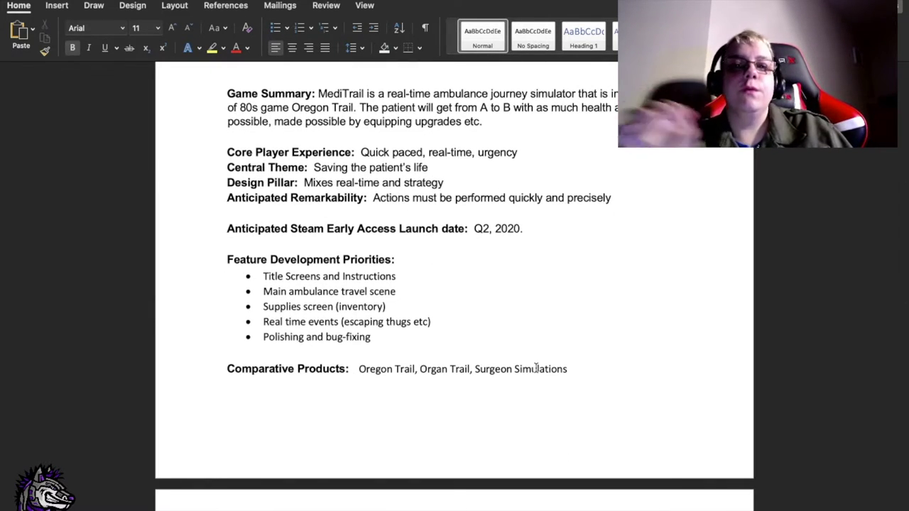
{"action": "left_click_drag", "start_coordinate": [256, 277], "coordinate": [445, 282]}
{"action": "left_click", "coordinate": [453, 264]}
{"action": "left_click", "coordinate": [442, 270]}
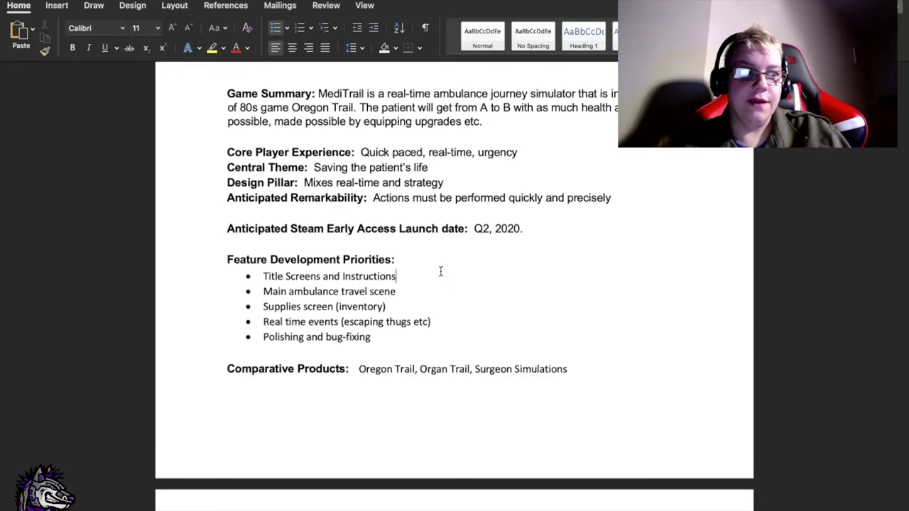
{"action": "double_click", "coordinate": [371, 276]}
{"action": "left_click", "coordinate": [417, 278]}
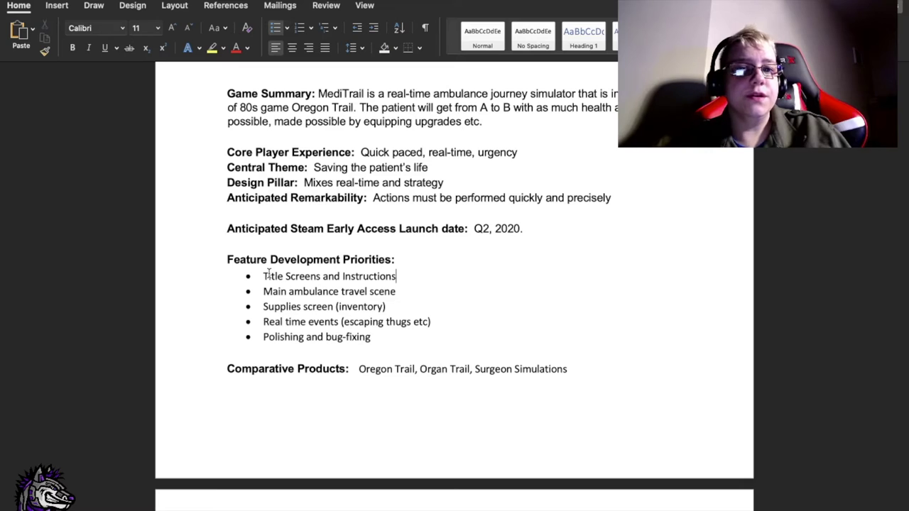
{"action": "left_click_drag", "start_coordinate": [264, 292], "coordinate": [399, 291]}
{"action": "left_click", "coordinate": [411, 298]}
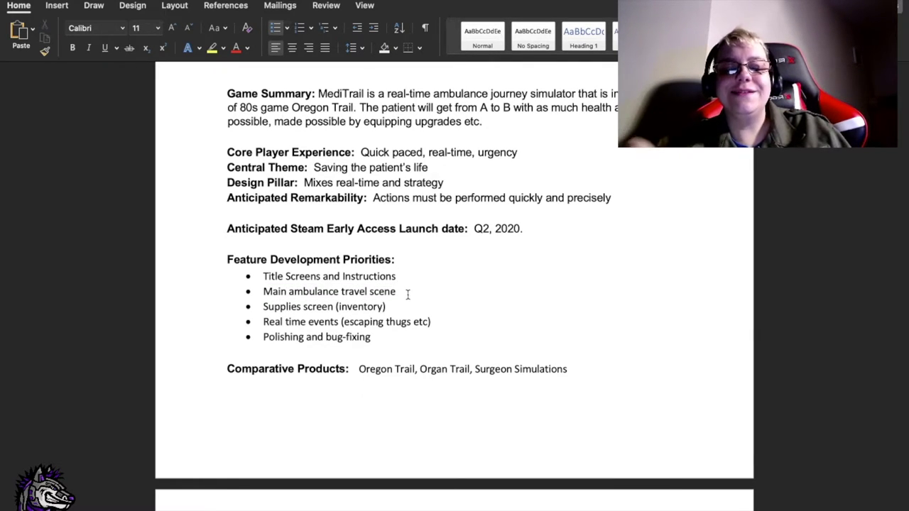
{"action": "mouse_move", "coordinate": [267, 291]}
{"action": "left_mouse_down"}
{"action": "mouse_move", "coordinate": [400, 291]}
{"action": "mouse_move", "coordinate": [273, 276]}
{"action": "left_mouse_up"}
{"action": "left_click", "coordinate": [413, 291]}
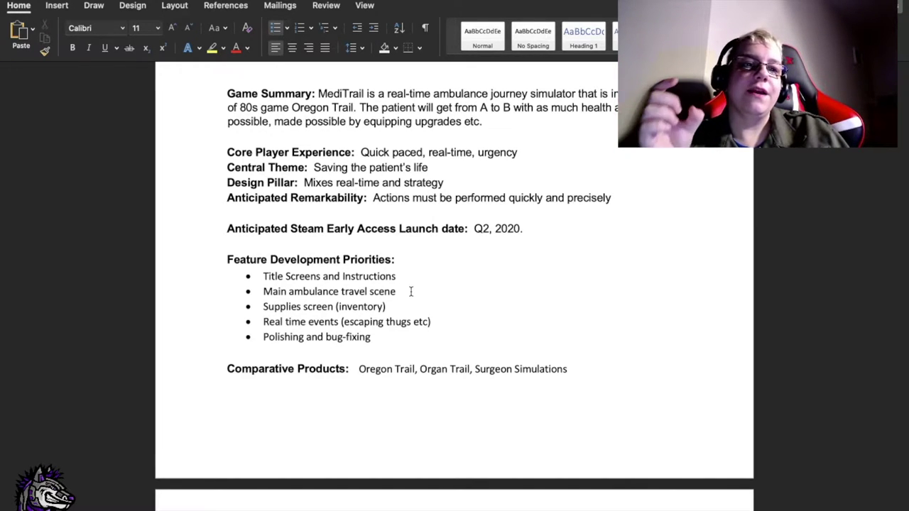
{"action": "left_click_drag", "start_coordinate": [263, 306], "coordinate": [412, 311]}
{"action": "left_click", "coordinate": [412, 311]}
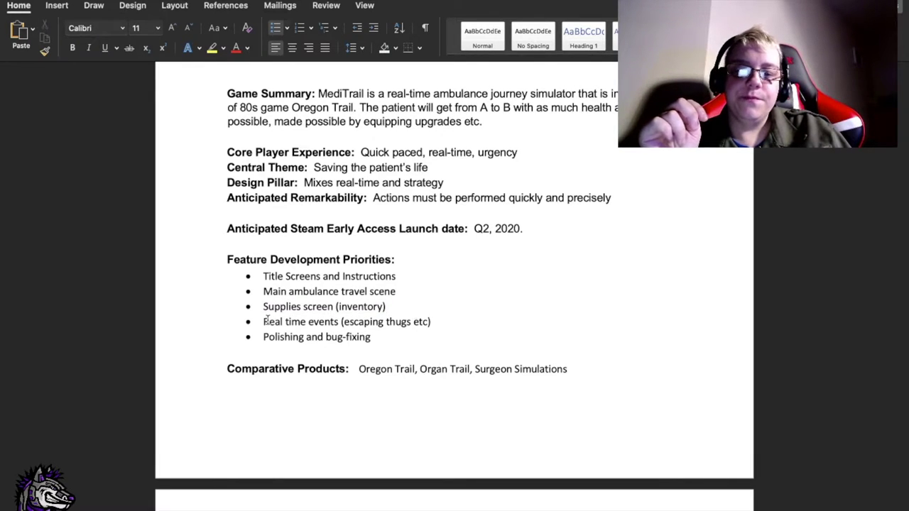
{"action": "triple_click", "coordinate": [345, 322]}
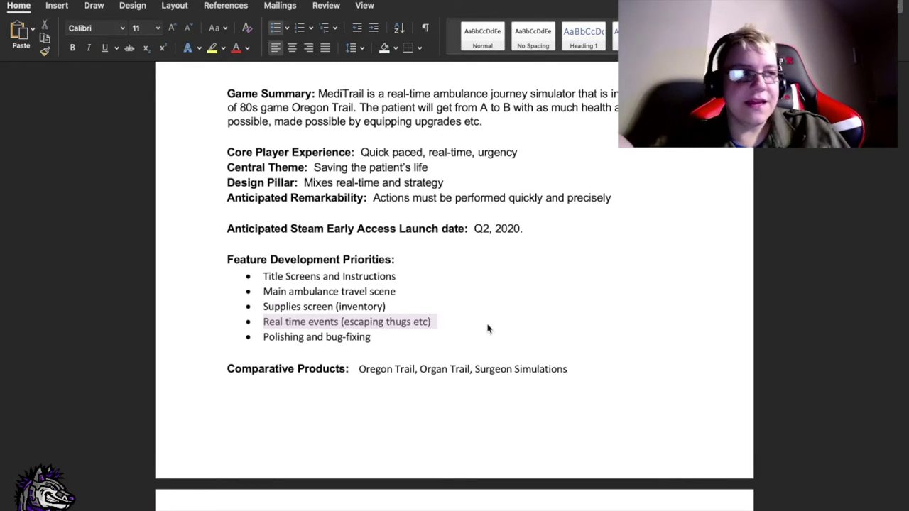
{"action": "left_click_drag", "start_coordinate": [268, 341], "coordinate": [392, 345]}
{"action": "left_click", "coordinate": [450, 345]}
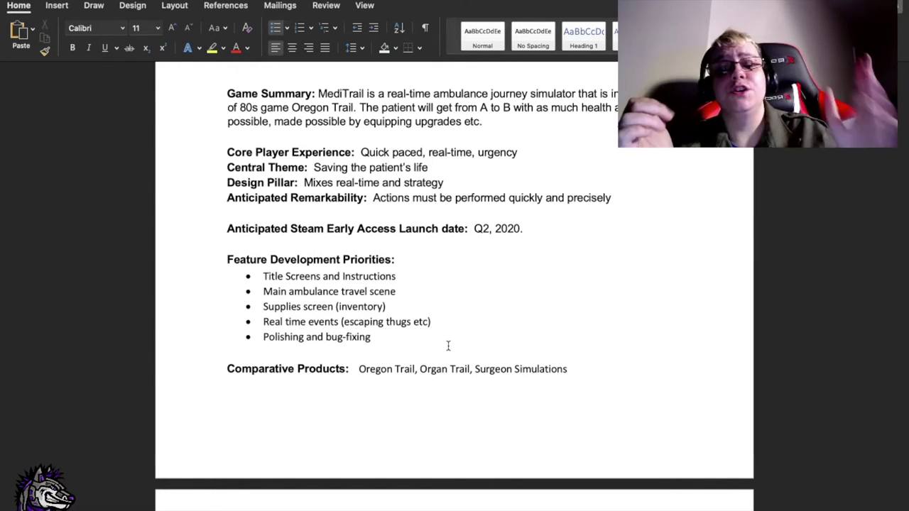
{"action": "scroll", "coordinate": [463, 357], "scroll_direction": "down", "scroll_amount": 5}
{"action": "left_click_drag", "start_coordinate": [359, 230], "coordinate": [595, 238]}
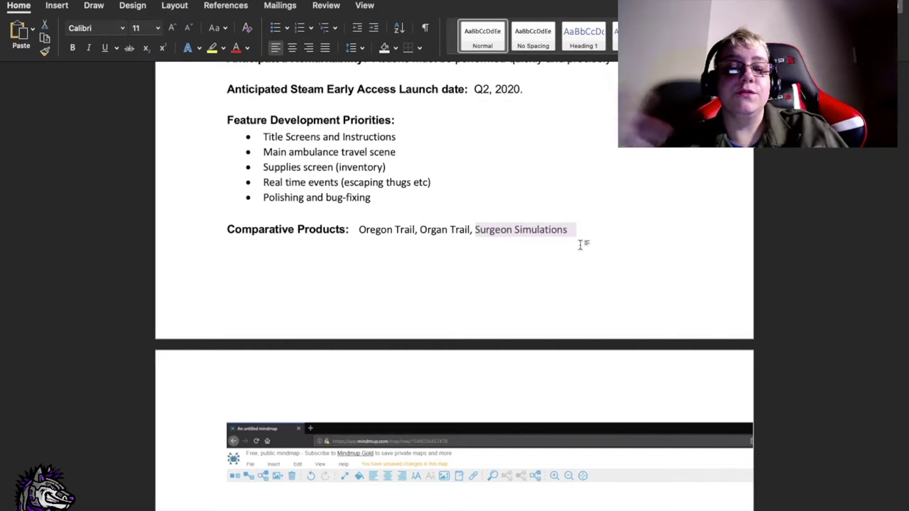
{"action": "scroll", "coordinate": [590, 242], "scroll_direction": "down", "scroll_amount": 3}
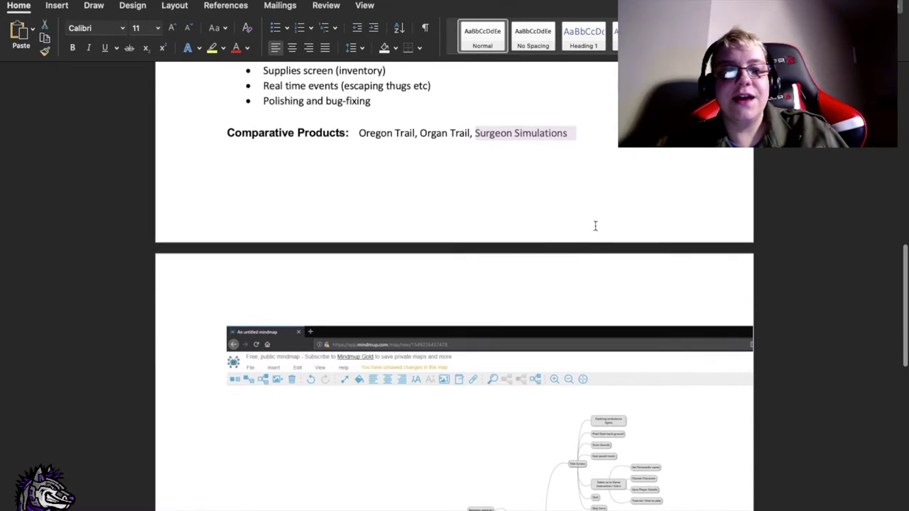
{"action": "left_click", "coordinate": [591, 147]}
{"action": "scroll", "coordinate": [560, 148], "scroll_direction": "up", "scroll_amount": 5}
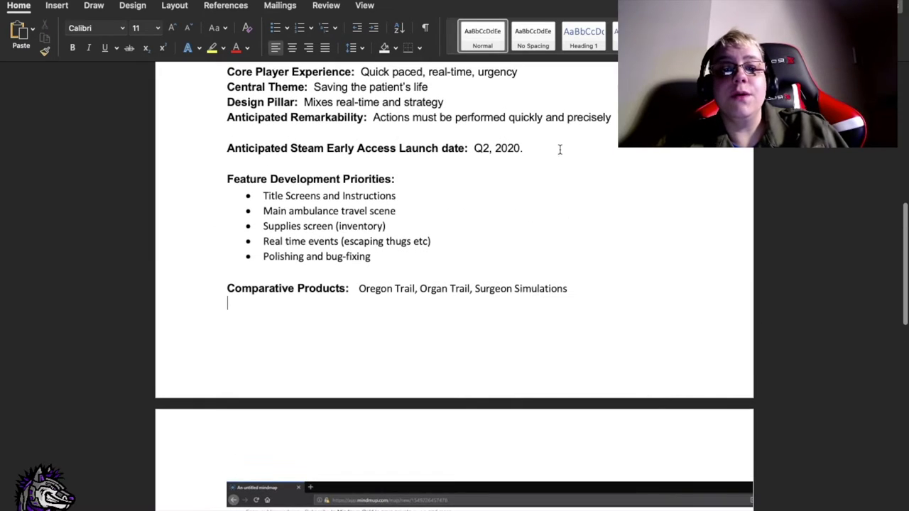
{"action": "left_click", "coordinate": [497, 127]}
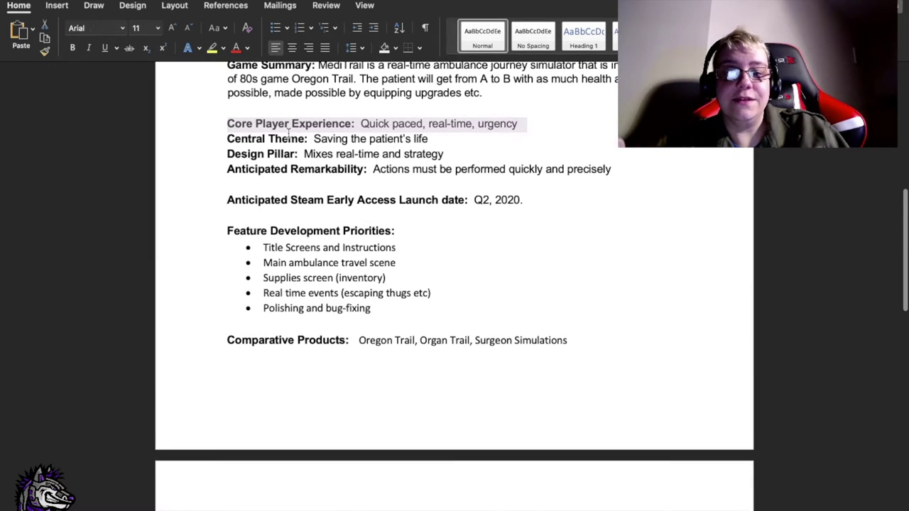
{"action": "scroll", "coordinate": [579, 234], "scroll_direction": "down", "scroll_amount": 15}
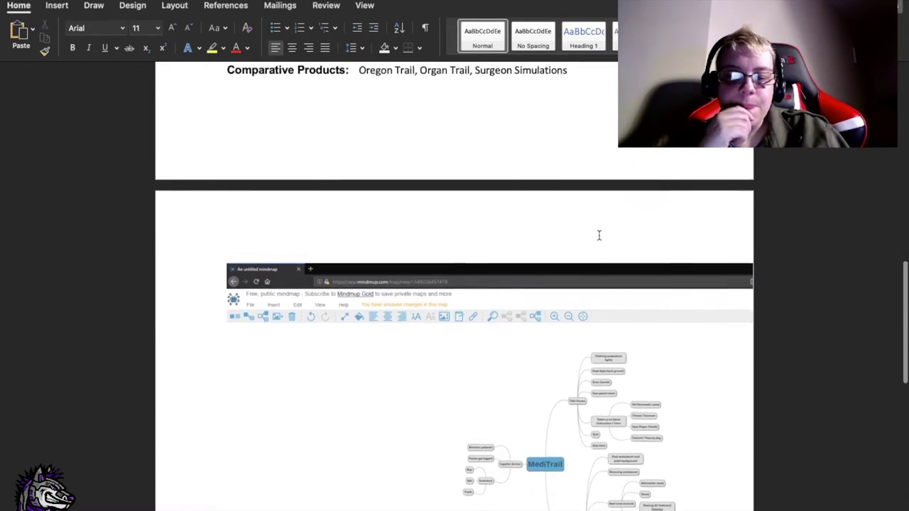
{"action": "scroll", "coordinate": [666, 260], "scroll_direction": "up", "scroll_amount": 3}
{"action": "scroll", "coordinate": [670, 260], "scroll_direction": "down", "scroll_amount": 1}
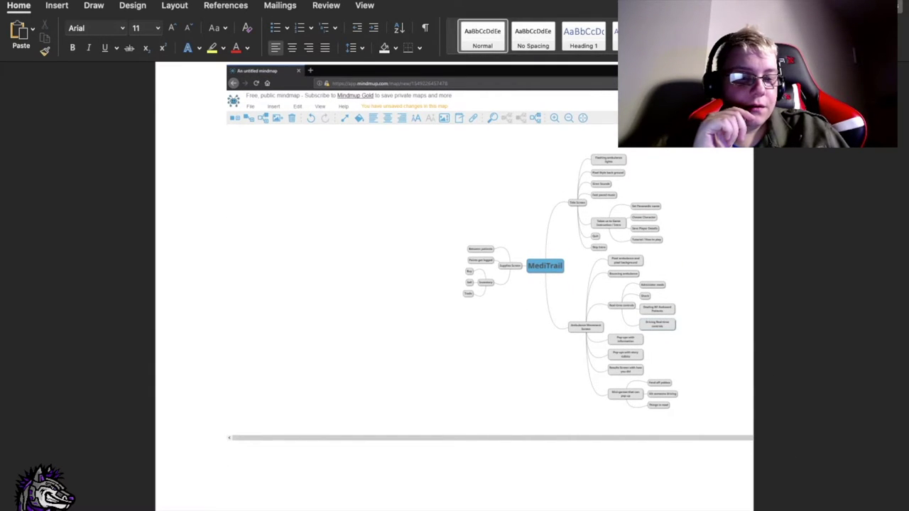
{"action": "scroll", "coordinate": [454, 285], "scroll_direction": "up", "scroll_amount": 5, "text": "ctrl"}
{"action": "scroll", "coordinate": [750, 401], "scroll_direction": "up", "scroll_amount": 3, "text": "ctrl"}
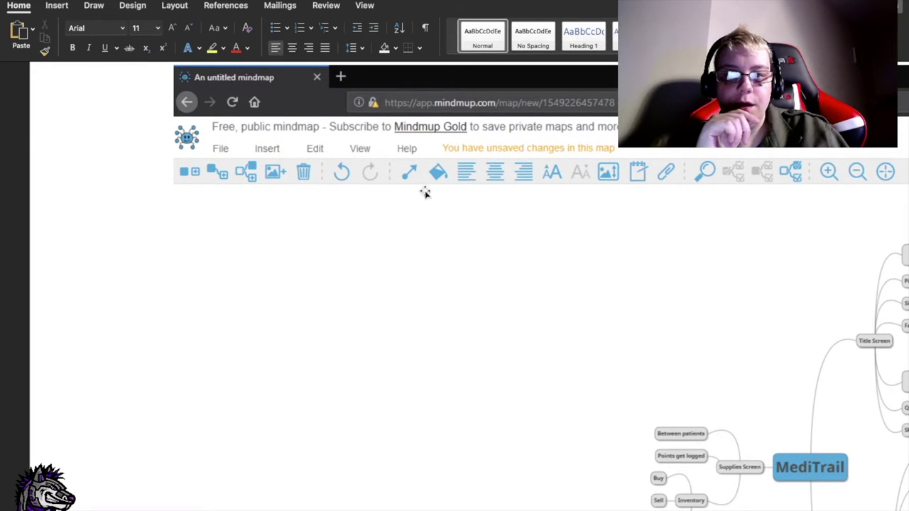
{"action": "scroll", "coordinate": [747, 223], "scroll_direction": "down", "scroll_amount": 3}
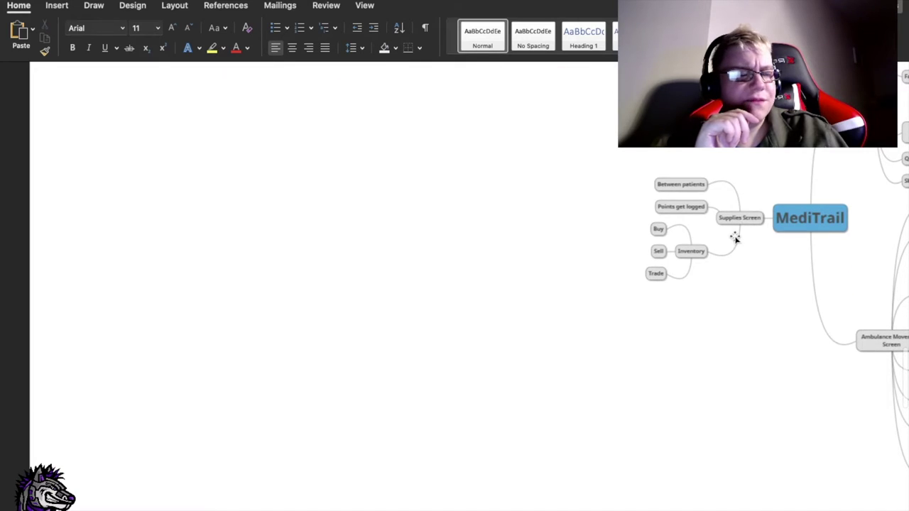
{"action": "scroll", "coordinate": [715, 377], "scroll_direction": "right", "scroll_amount": 3}
{"action": "scroll", "coordinate": [702, 371], "scroll_direction": "right", "scroll_amount": 5}
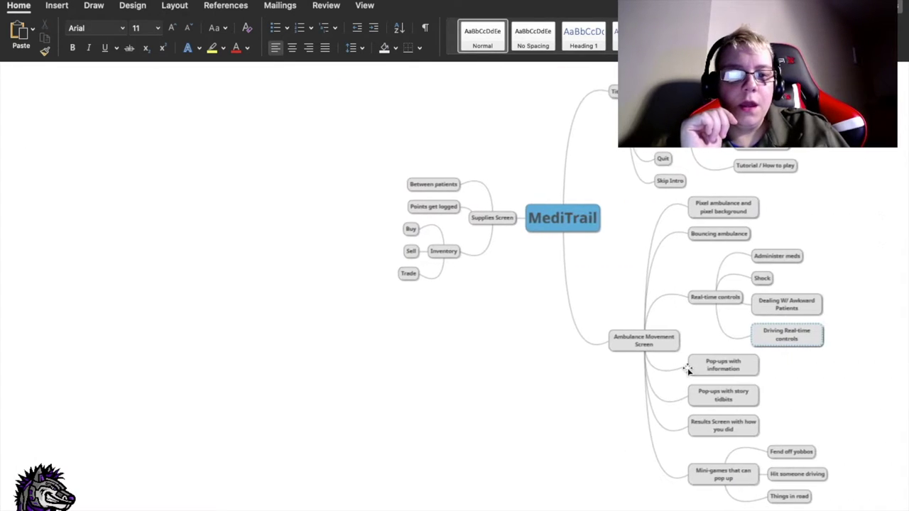
{"action": "scroll", "coordinate": [692, 368], "scroll_direction": "up", "scroll_amount": 2}
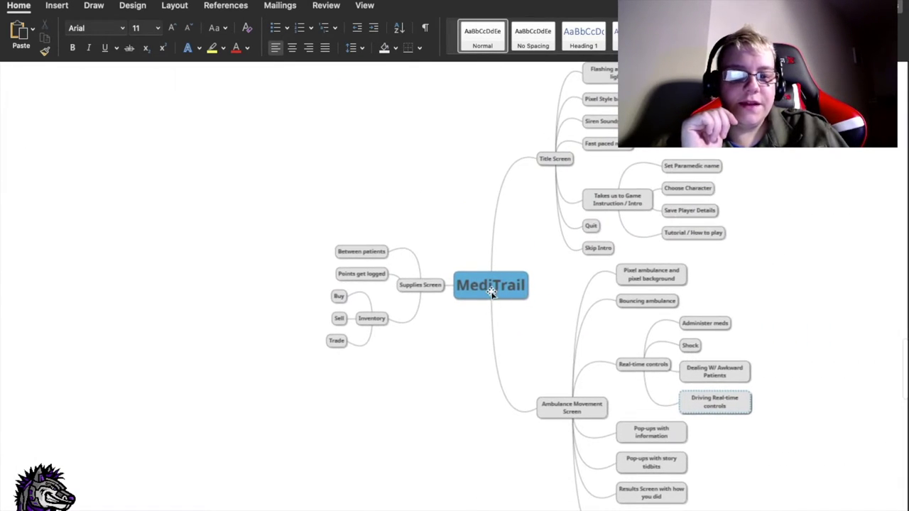
{"action": "left_click", "coordinate": [525, 296]}
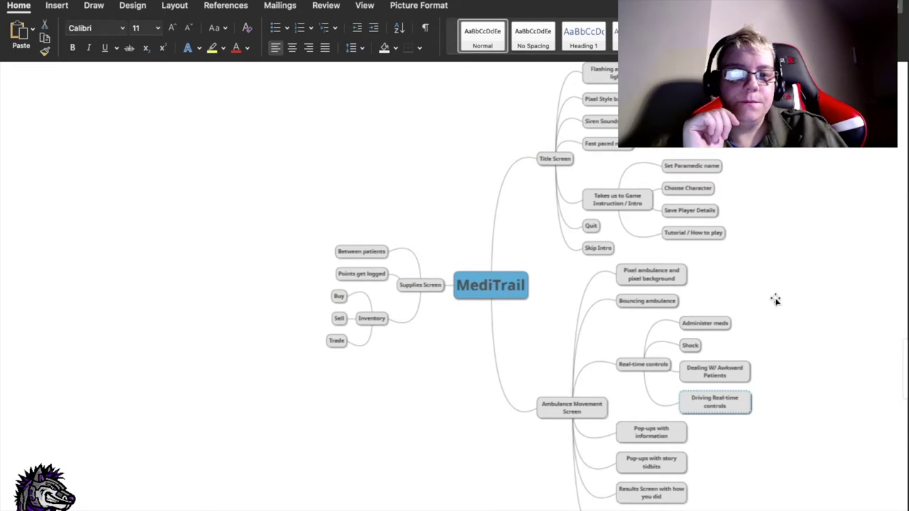
{"action": "scroll", "coordinate": [749, 298], "scroll_direction": "up", "scroll_amount": 2}
{"action": "scroll", "coordinate": [753, 298], "scroll_direction": "right", "scroll_amount": 1}
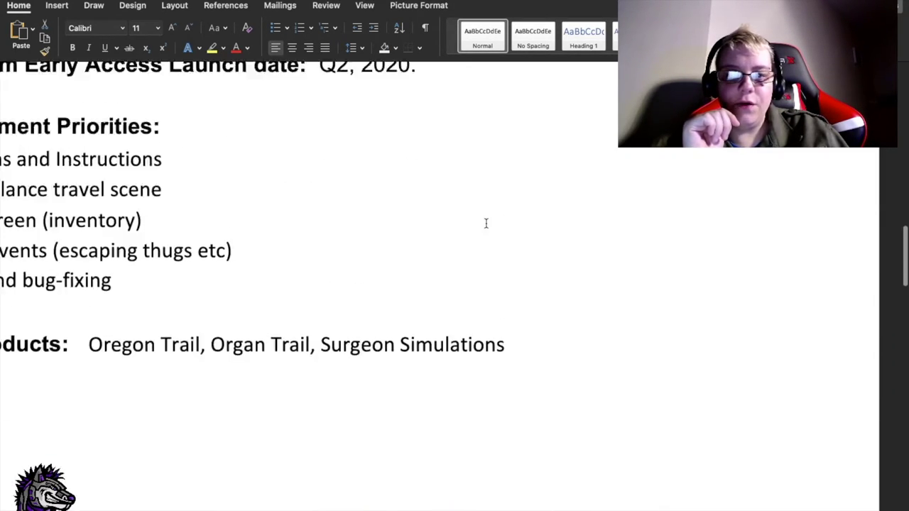
{"action": "scroll", "coordinate": [486, 224], "scroll_direction": "up", "scroll_amount": 3}
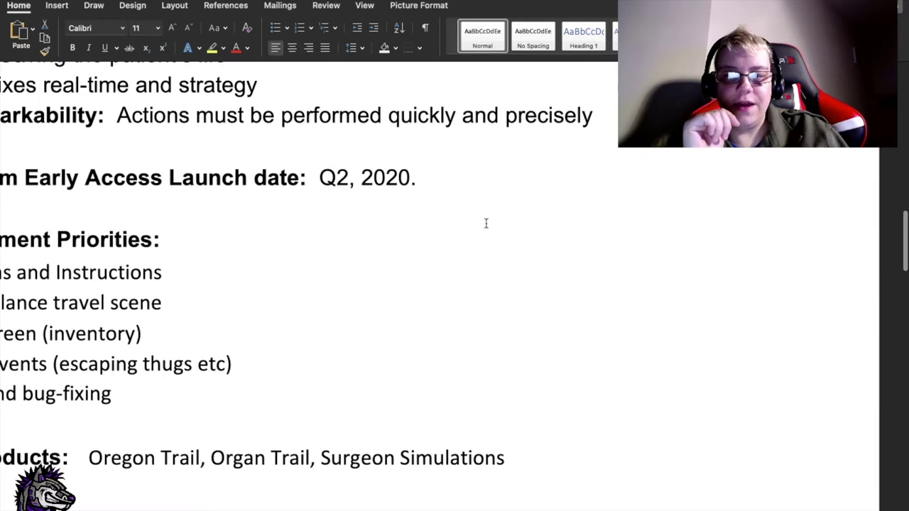
{"action": "scroll", "coordinate": [491, 223], "scroll_direction": "left", "scroll_amount": 3}
{"action": "left_click_drag", "start_coordinate": [316, 389], "coordinate": [99, 272]}
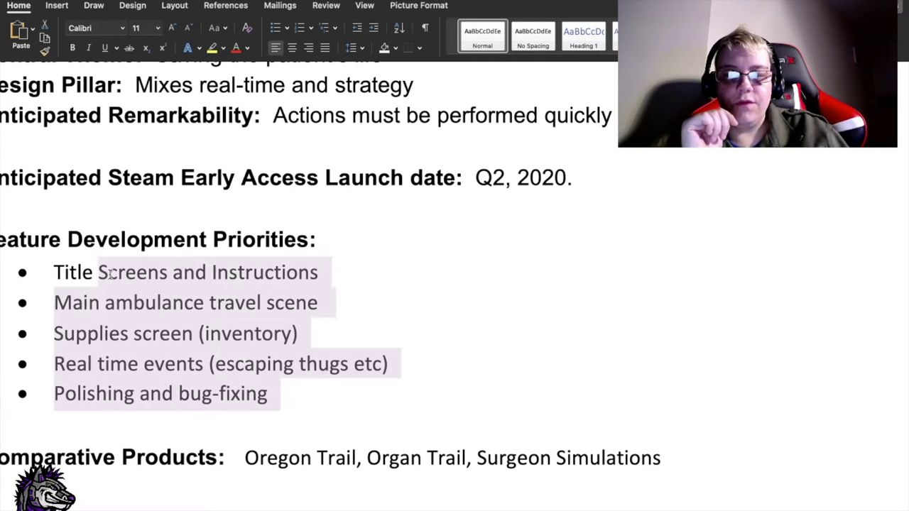
{"action": "scroll", "coordinate": [808, 284], "scroll_direction": "down", "scroll_amount": 5}
{"action": "scroll", "coordinate": [803, 279], "scroll_direction": "down", "scroll_amount": 5}
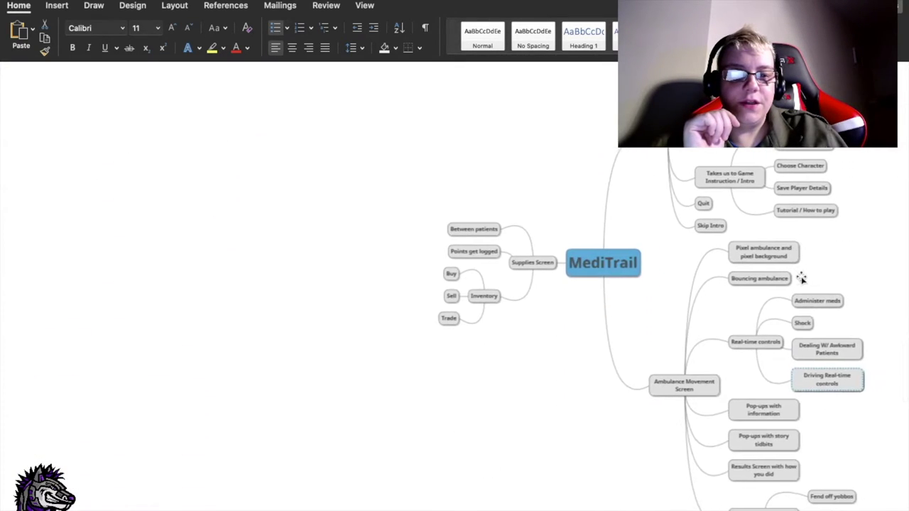
{"action": "scroll", "coordinate": [787, 272], "scroll_direction": "up", "scroll_amount": 3}
{"action": "scroll", "coordinate": [782, 269], "scroll_direction": "down", "scroll_amount": 2}
{"action": "scroll", "coordinate": [782, 269], "scroll_direction": "right", "scroll_amount": 1}
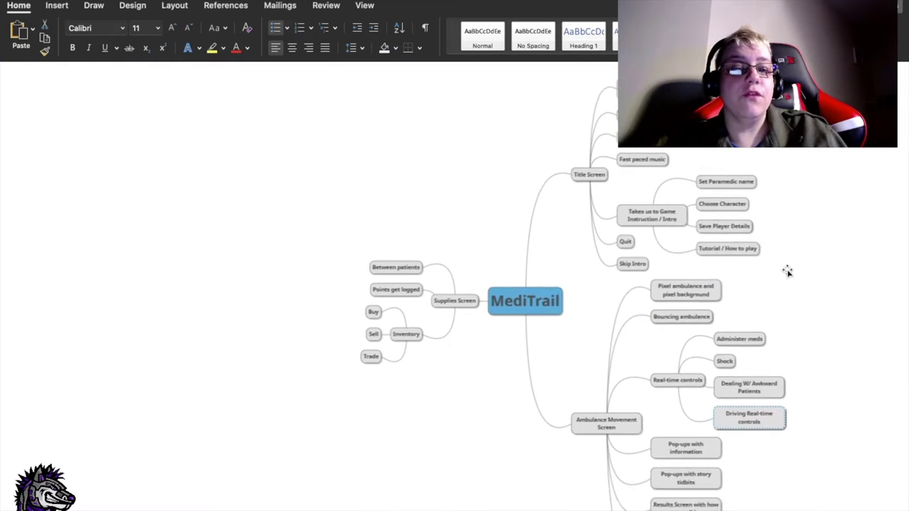
{"action": "scroll", "coordinate": [646, 246], "scroll_direction": "down", "scroll_amount": 1}
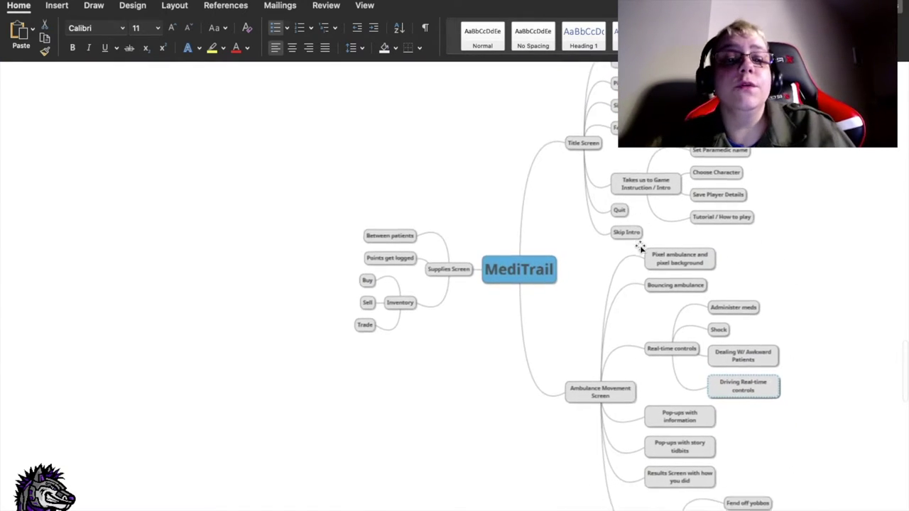
{"action": "scroll", "coordinate": [642, 248], "scroll_direction": "up", "scroll_amount": 2}
{"action": "scroll", "coordinate": [645, 247], "scroll_direction": "right", "scroll_amount": 1}
{"action": "scroll", "coordinate": [674, 240], "scroll_direction": "right", "scroll_amount": 1}
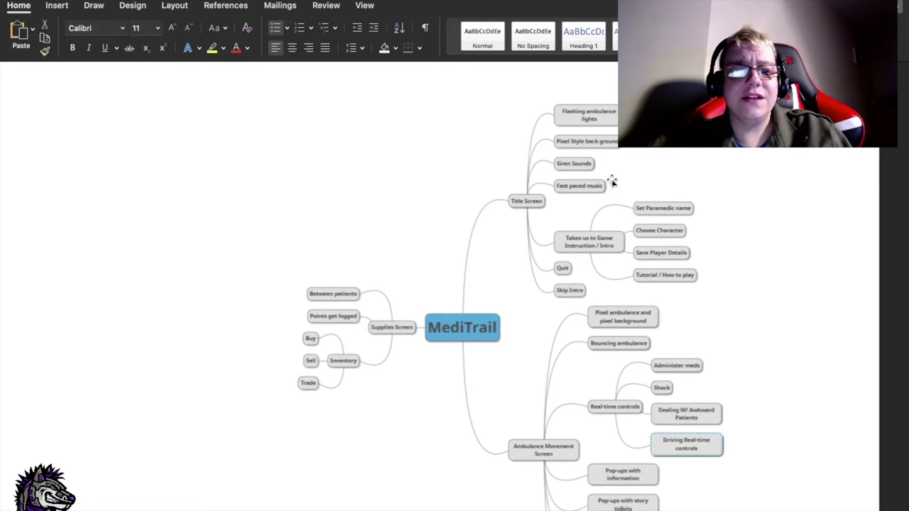
{"action": "scroll", "coordinate": [632, 208], "scroll_direction": "up", "scroll_amount": 2}
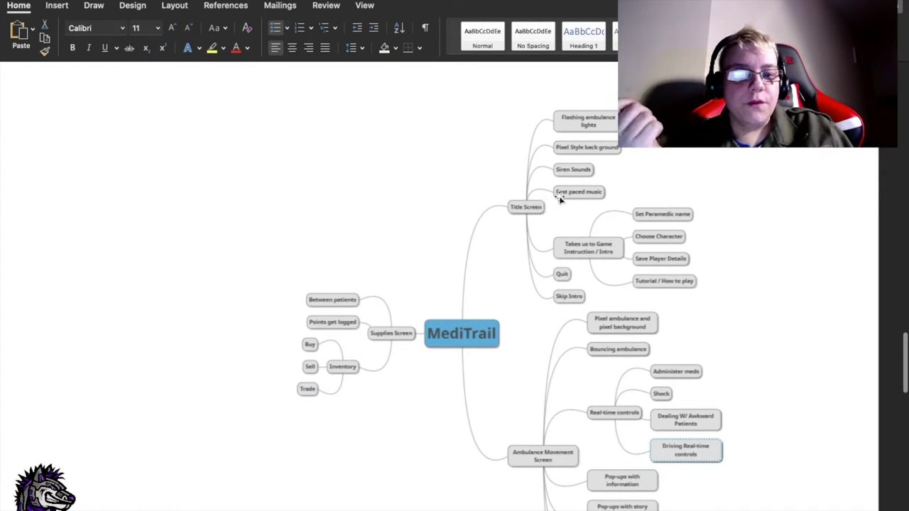
{"action": "scroll", "coordinate": [719, 276], "scroll_direction": "down", "scroll_amount": 3}
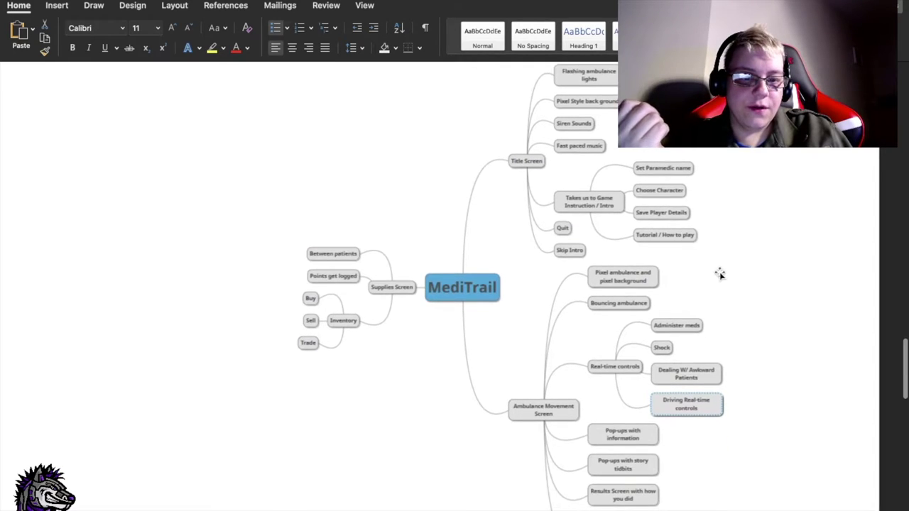
{"action": "scroll", "coordinate": [720, 274], "scroll_direction": "down", "scroll_amount": 5}
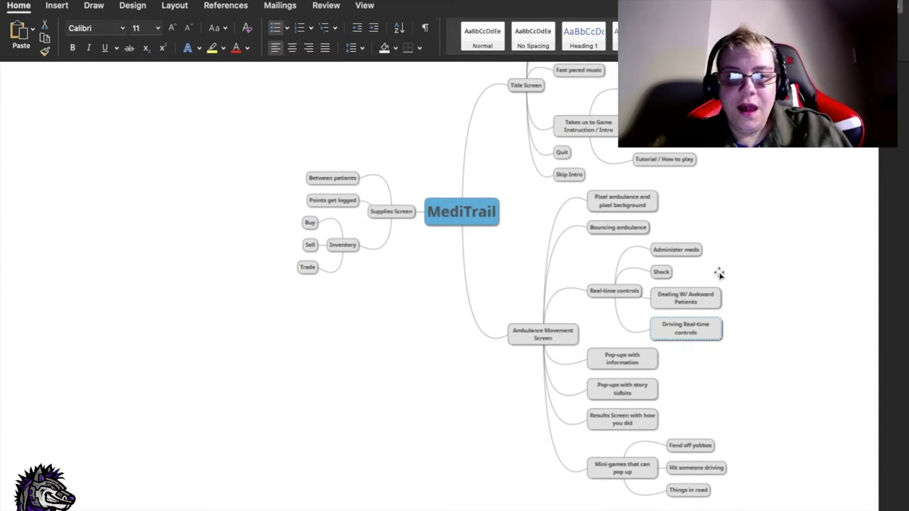
{"action": "scroll", "coordinate": [719, 274], "scroll_direction": "down", "scroll_amount": 3}
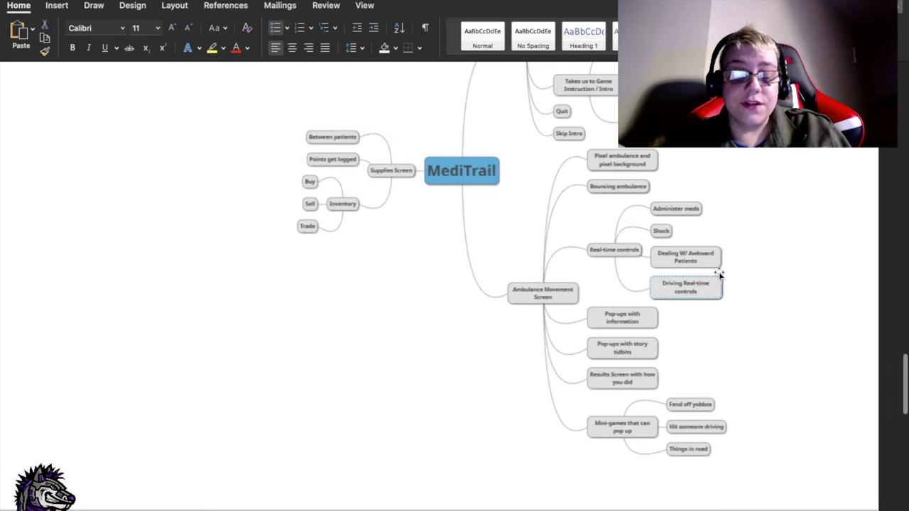
{"action": "scroll", "coordinate": [719, 274], "scroll_direction": "up", "scroll_amount": 5}
{"action": "scroll", "coordinate": [720, 274], "scroll_direction": "down", "scroll_amount": 4}
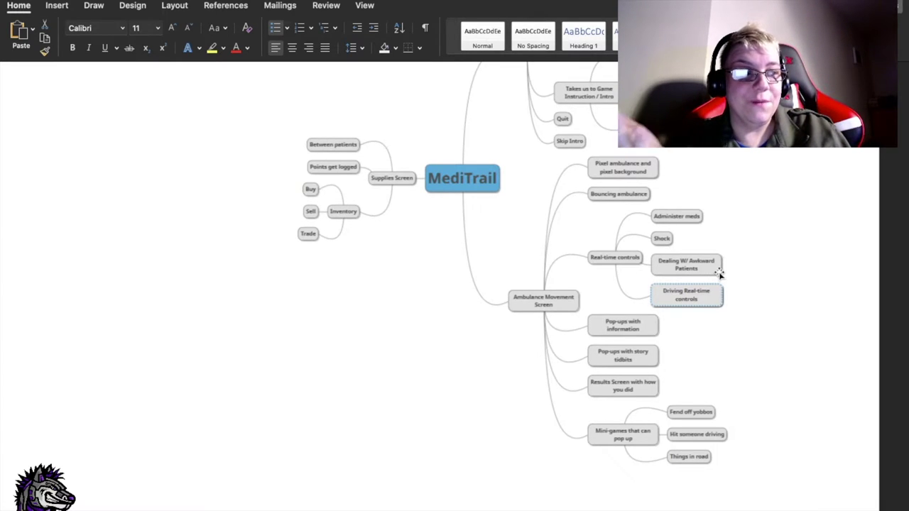
{"action": "scroll", "coordinate": [716, 277], "scroll_direction": "down", "scroll_amount": 4}
{"action": "scroll", "coordinate": [717, 277], "scroll_direction": "up", "scroll_amount": 6}
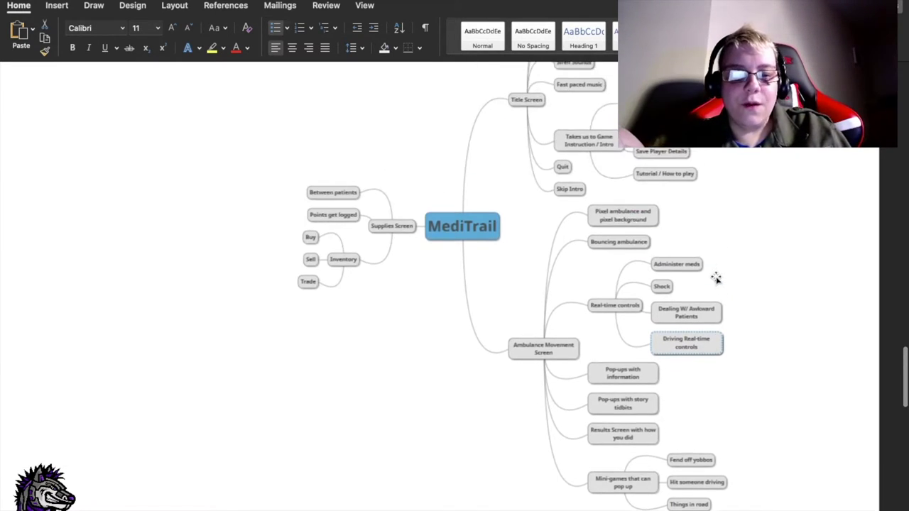
{"action": "scroll", "coordinate": [716, 279], "scroll_direction": "up", "scroll_amount": 2}
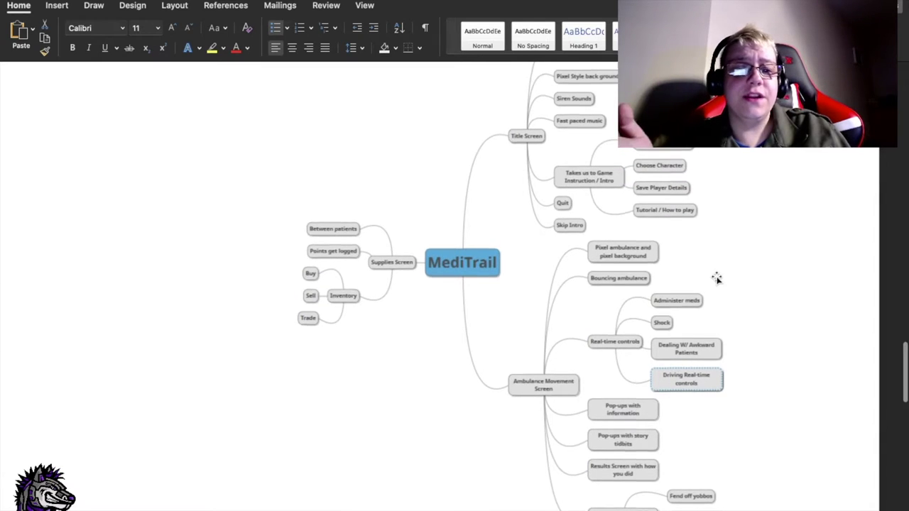
{"action": "scroll", "coordinate": [716, 279], "scroll_direction": "up", "scroll_amount": 2}
{"action": "scroll", "coordinate": [716, 278], "scroll_direction": "down", "scroll_amount": 4}
{"action": "scroll", "coordinate": [718, 279], "scroll_direction": "down", "scroll_amount": 1}
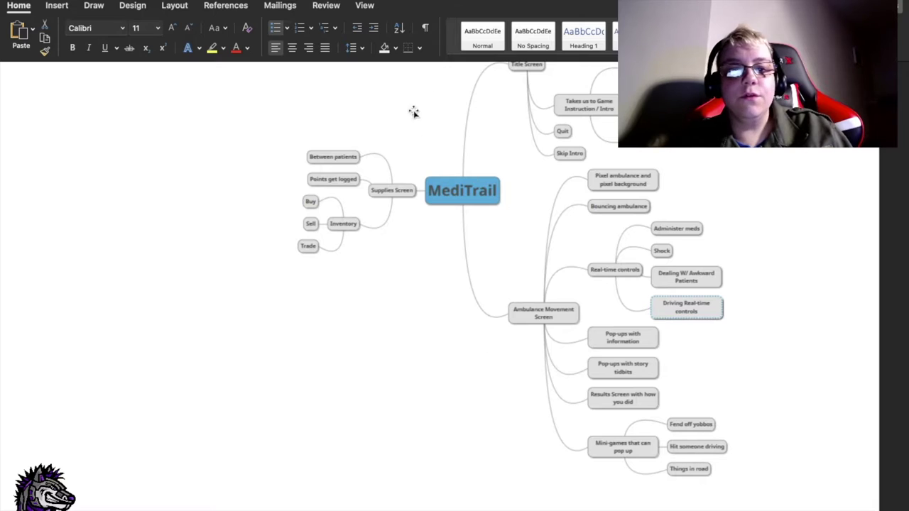
{"action": "scroll", "coordinate": [459, 218], "scroll_direction": "up", "scroll_amount": 3}
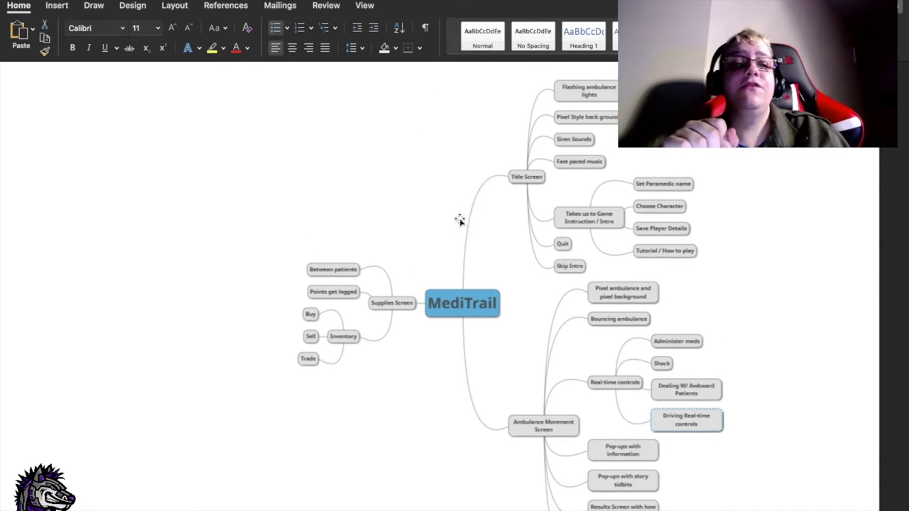
{"action": "scroll", "coordinate": [460, 221], "scroll_direction": "up", "scroll_amount": 10}
{"action": "scroll", "coordinate": [461, 221], "scroll_direction": "up", "scroll_amount": 10}
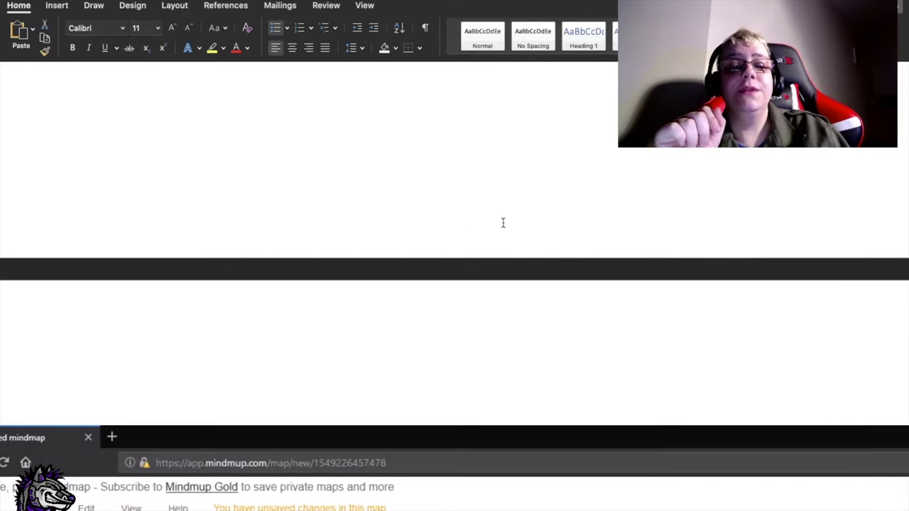
- Deselect the priorities list and zoom out to show the page from Genre to Comparative Products
{"action": "scroll", "coordinate": [707, 467], "scroll_direction": "up", "scroll_amount": 1}
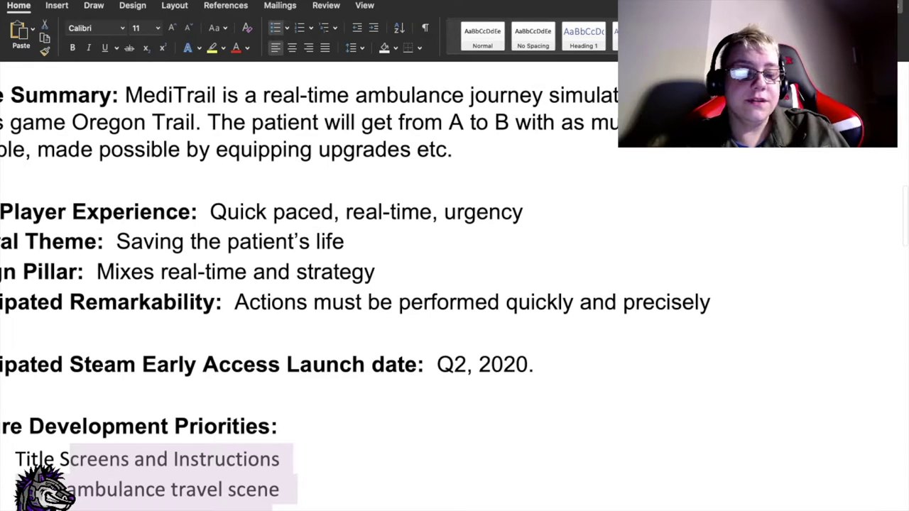
{"action": "left_click", "coordinate": [709, 353]}
{"action": "scroll", "coordinate": [707, 355], "scroll_direction": "up", "scroll_amount": 1}
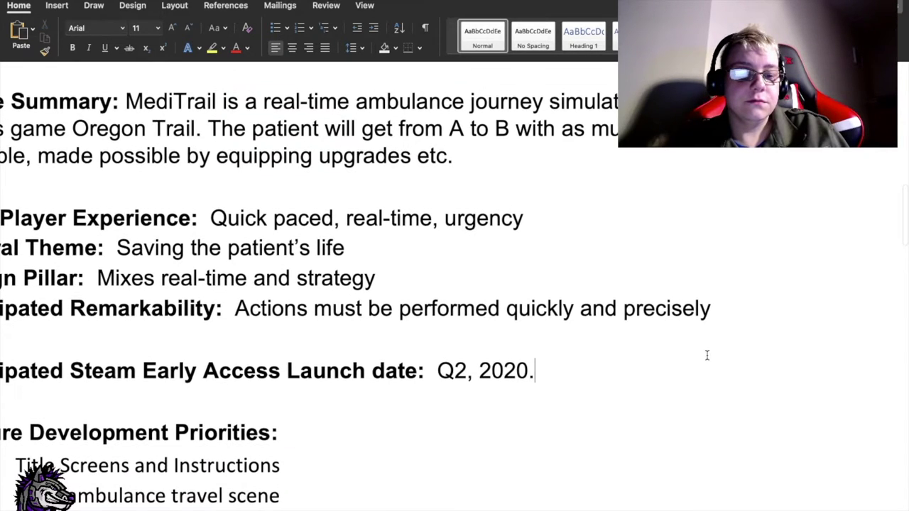
{"action": "scroll", "coordinate": [455, 284], "scroll_direction": "down", "scroll_amount": 5, "text": "ctrl"}
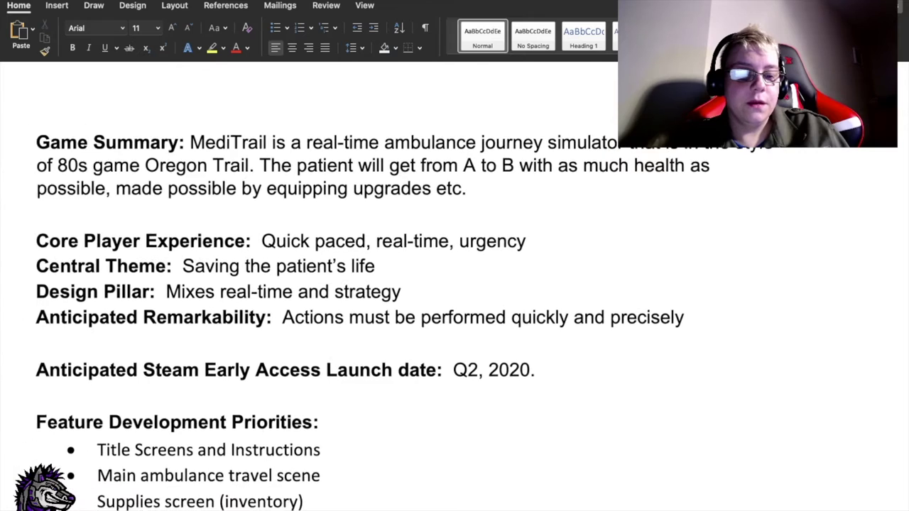
{"action": "scroll", "coordinate": [454, 284], "scroll_direction": "down", "scroll_amount": 5, "text": "ctrl"}
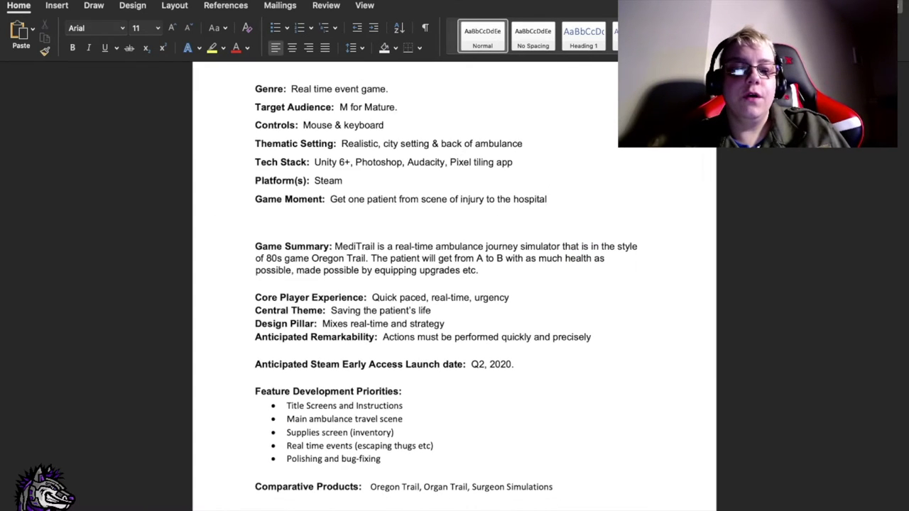
{"action": "scroll", "coordinate": [455, 284], "scroll_direction": "down", "scroll_amount": 1, "text": "ctrl"}
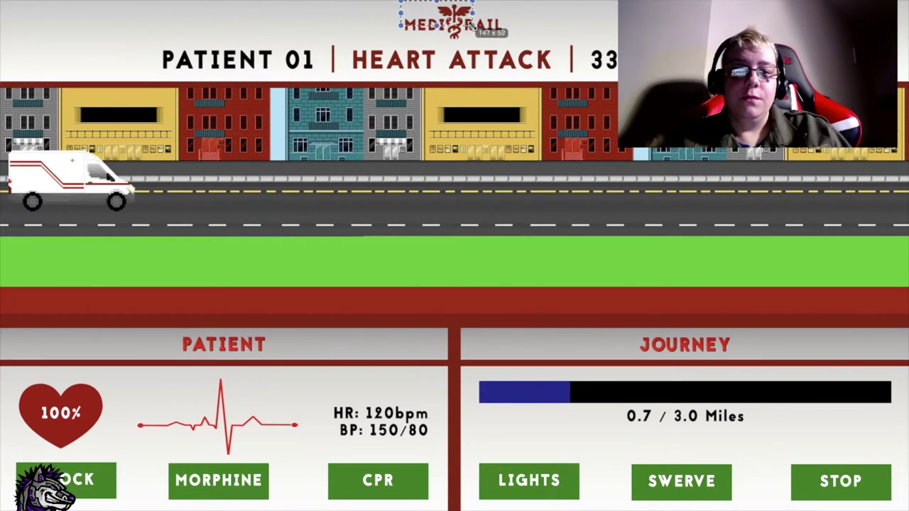
- Marquee-select PATIENT 01, HEART ATTACK and the 33 figure in the concept image header
{"action": "left_click_drag", "start_coordinate": [152, 39], "coordinate": [341, 84]}
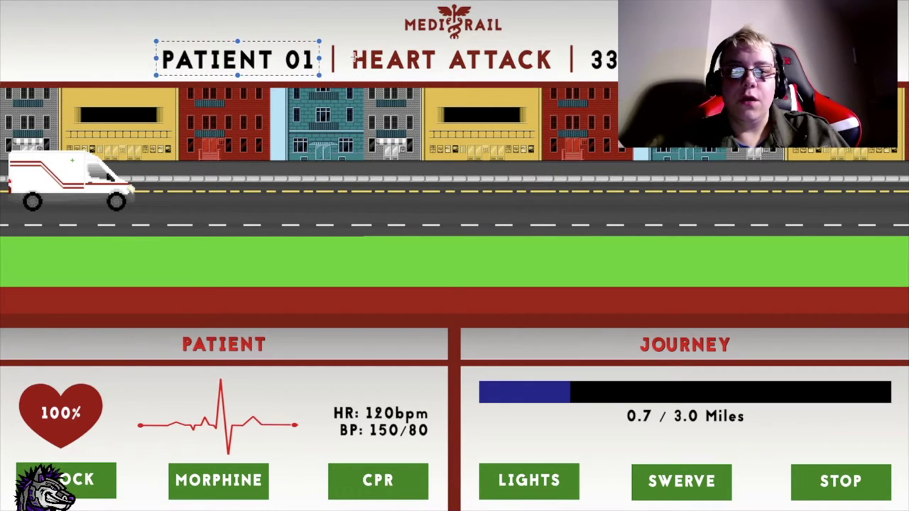
{"action": "left_click_drag", "start_coordinate": [348, 34], "coordinate": [555, 75]}
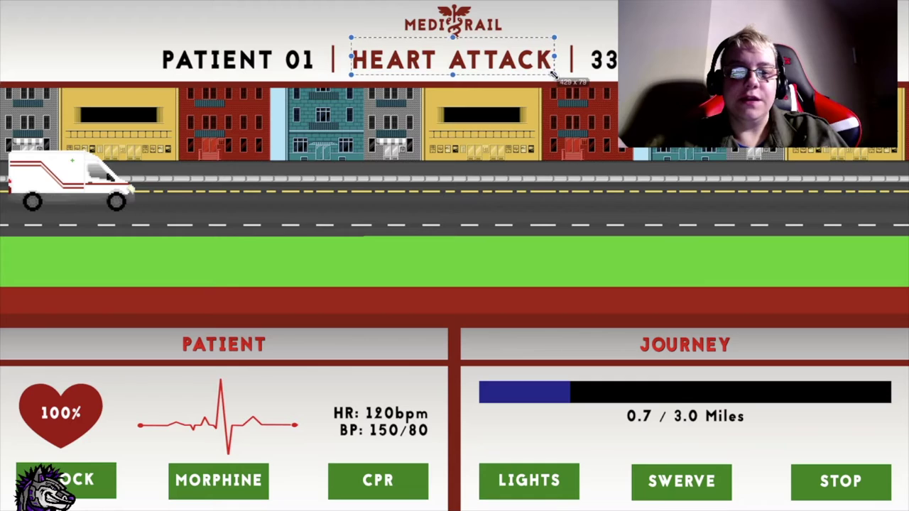
{"action": "left_click_drag", "start_coordinate": [583, 34], "coordinate": [623, 83]}
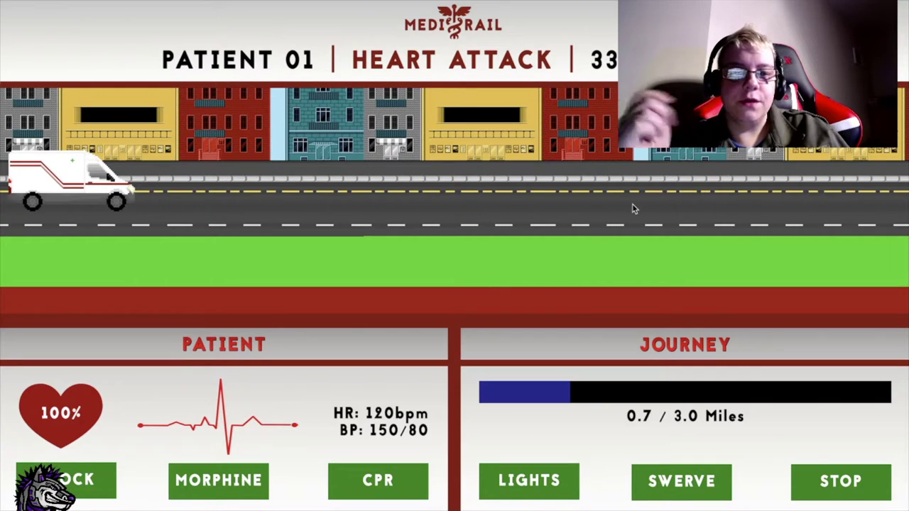
{"action": "left_click_drag", "start_coordinate": [899, 117], "coordinate": [4, 283]}
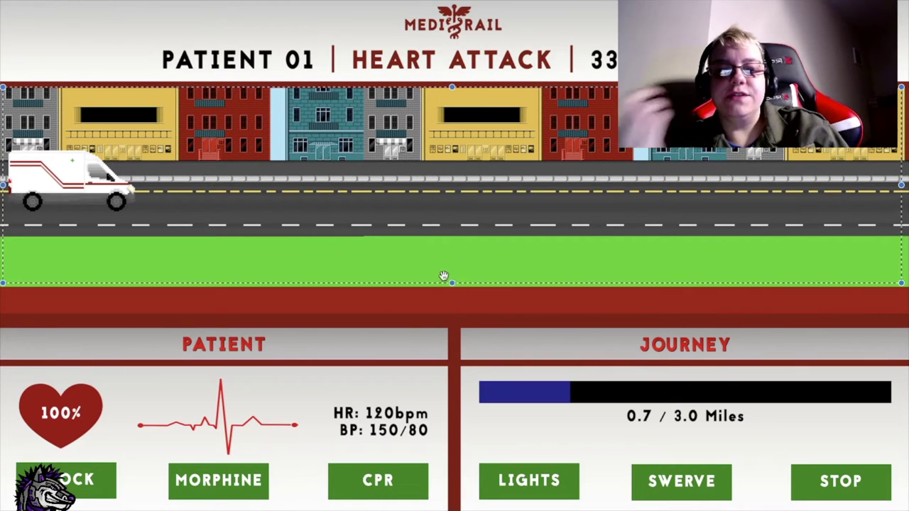
{"action": "left_click", "coordinate": [438, 297]}
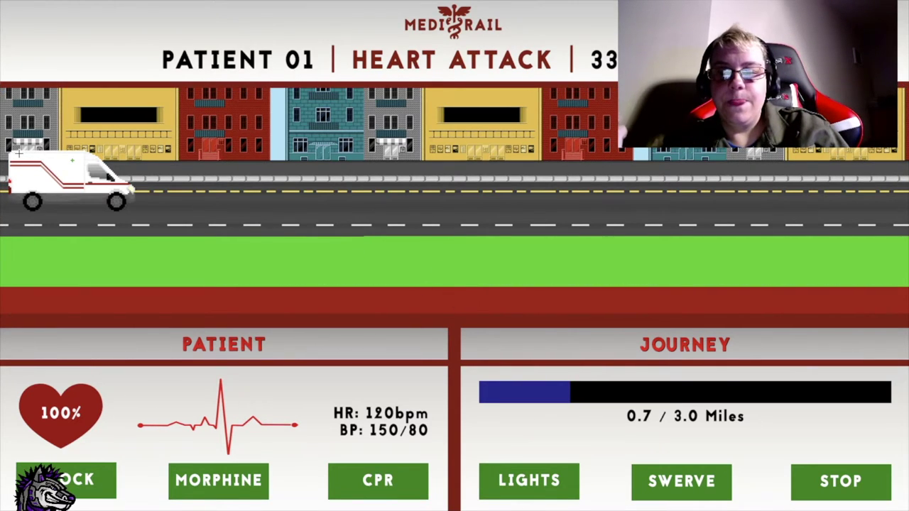
{"action": "left_click_drag", "start_coordinate": [19, 152], "coordinate": [135, 204]}
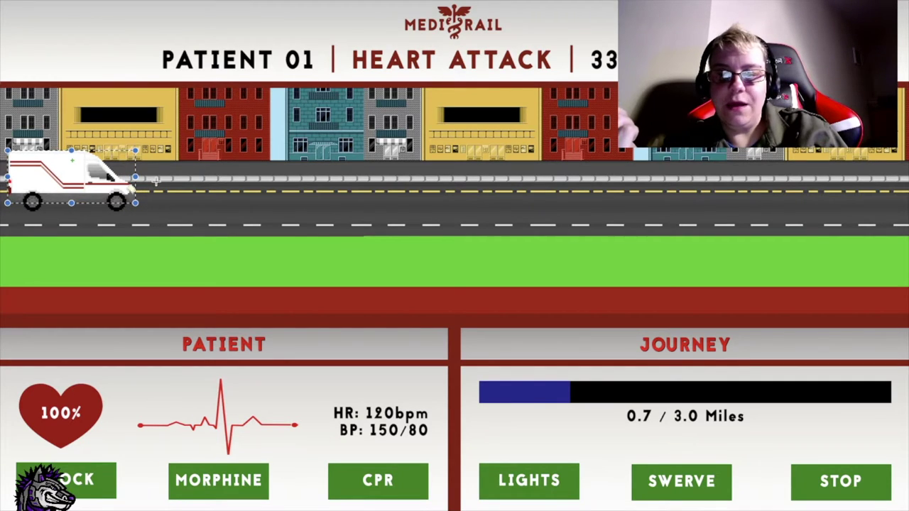
{"action": "left_click", "coordinate": [147, 208]}
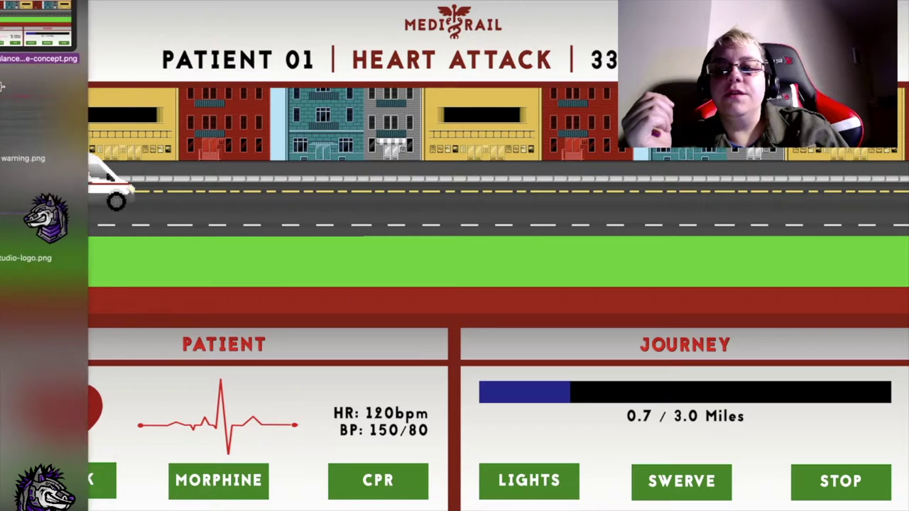
- Outline the street scene strip, ECG graph, HR/BP readings and HEART ATTACK title in turn
{"action": "left_click_drag", "start_coordinate": [13, 87], "coordinate": [908, 286]}
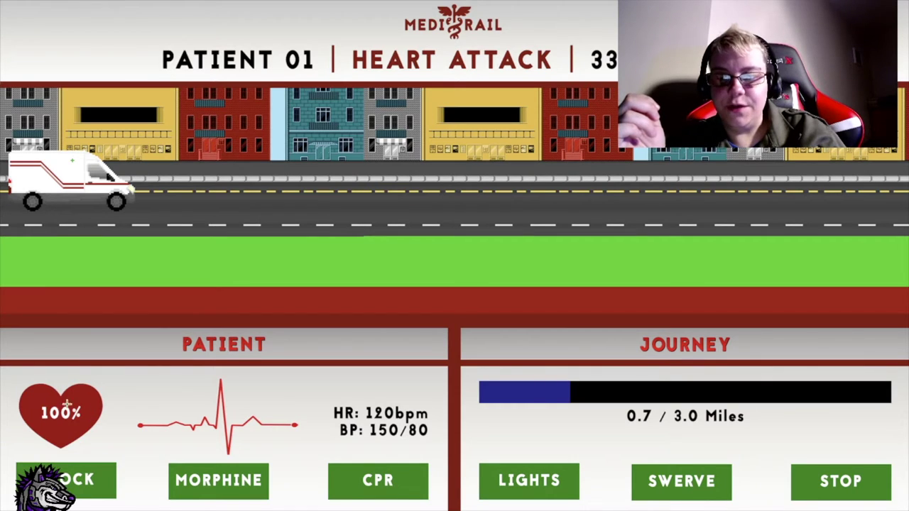
{"action": "left_click_drag", "start_coordinate": [135, 389], "coordinate": [301, 432]}
{"action": "left_click", "coordinate": [325, 421]}
{"action": "left_click_drag", "start_coordinate": [326, 396], "coordinate": [463, 447]}
{"action": "left_click", "coordinate": [169, 441]}
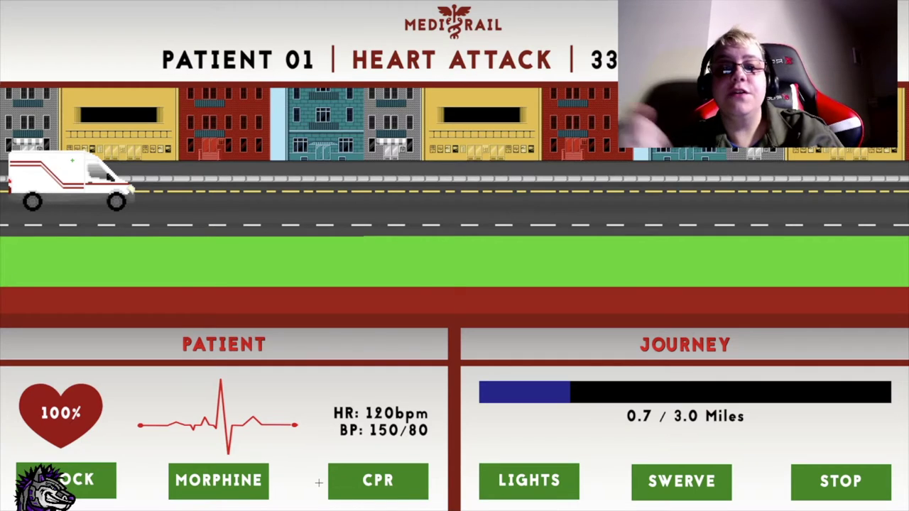
{"action": "left_click_drag", "start_coordinate": [349, 40], "coordinate": [561, 76]}
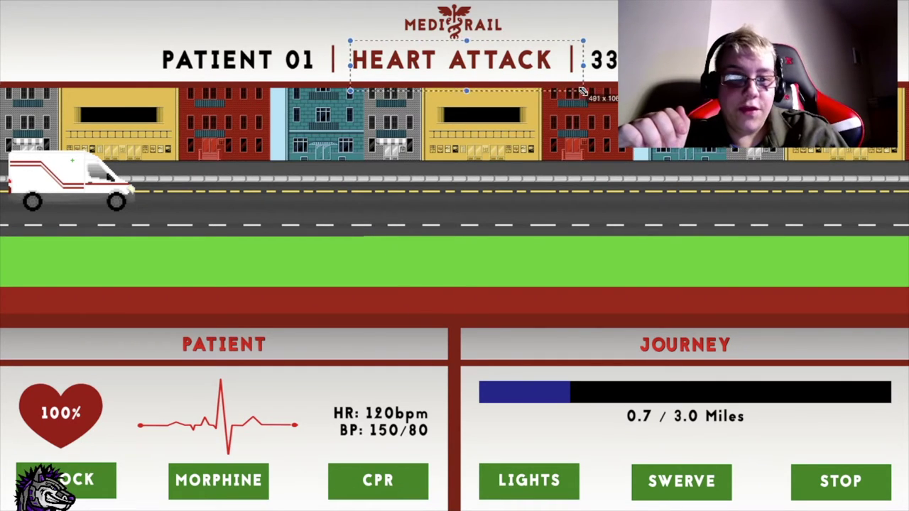
{"action": "left_click", "coordinate": [432, 420]}
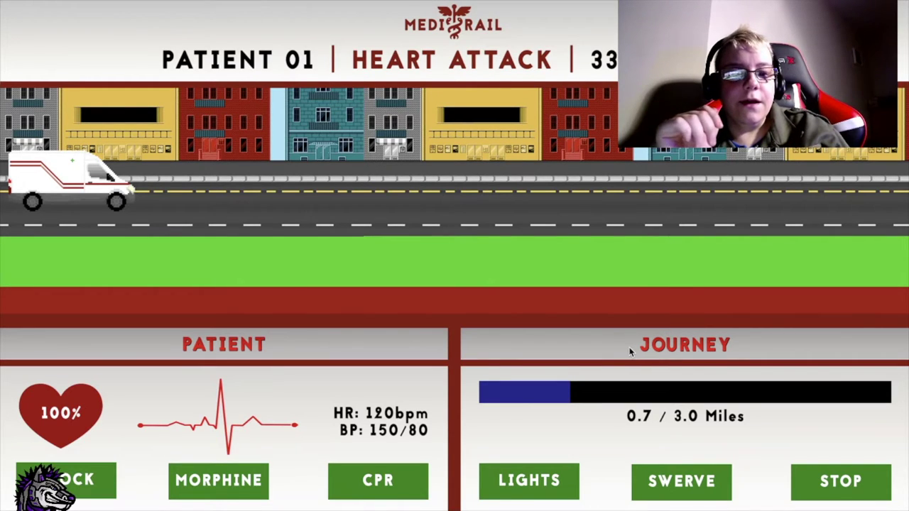
- Outline the JOURNEY heading and miles progress bar, then exit full screen
{"action": "left_click_drag", "start_coordinate": [636, 333], "coordinate": [692, 347]}
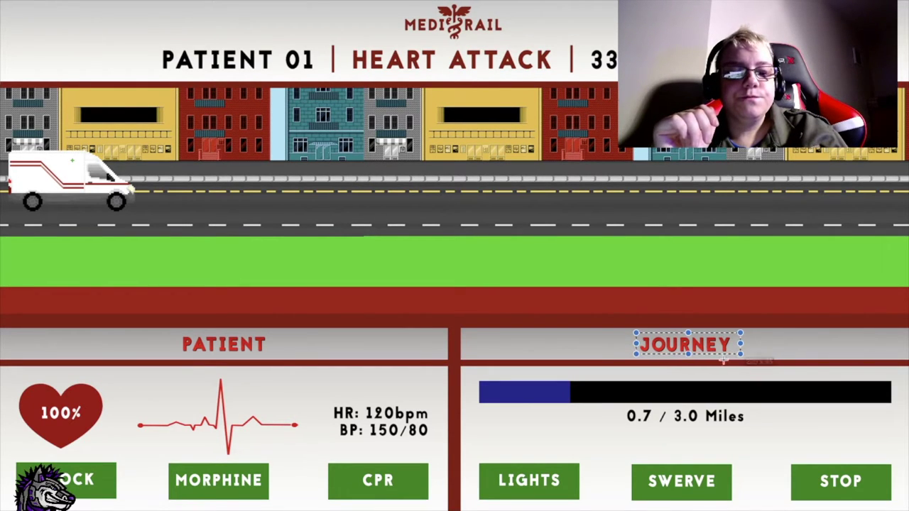
{"action": "left_click_drag", "start_coordinate": [474, 371], "coordinate": [893, 427]}
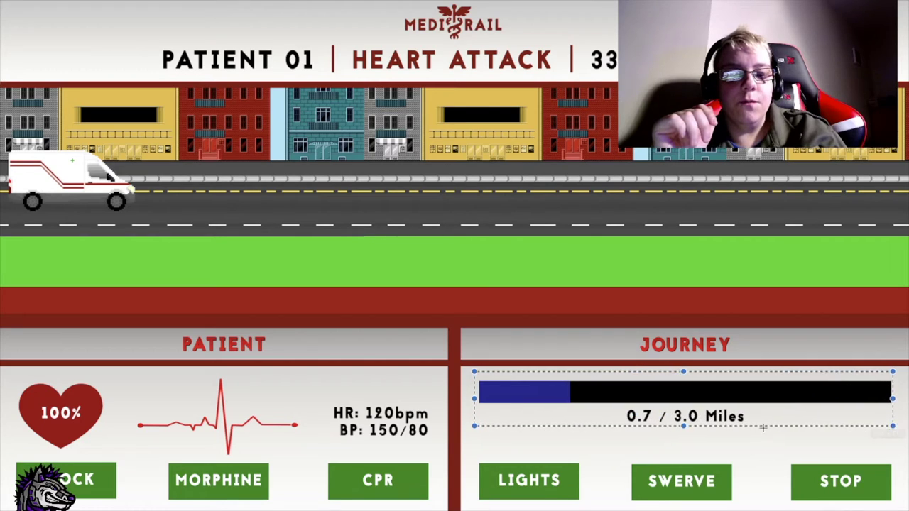
{"action": "left_click_drag", "start_coordinate": [484, 420], "coordinate": [893, 460]}
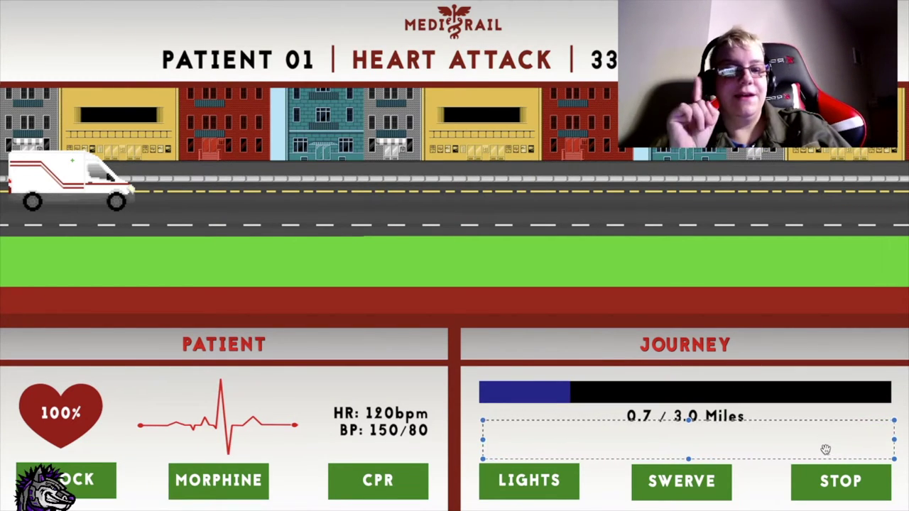
{"action": "left_click", "coordinate": [778, 399]}
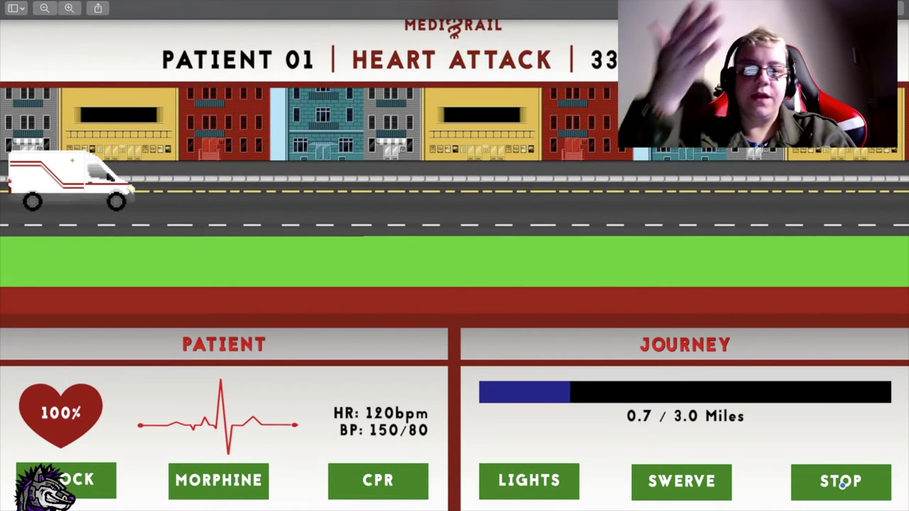
{"action": "mouse_move", "coordinate": [38, 2]}
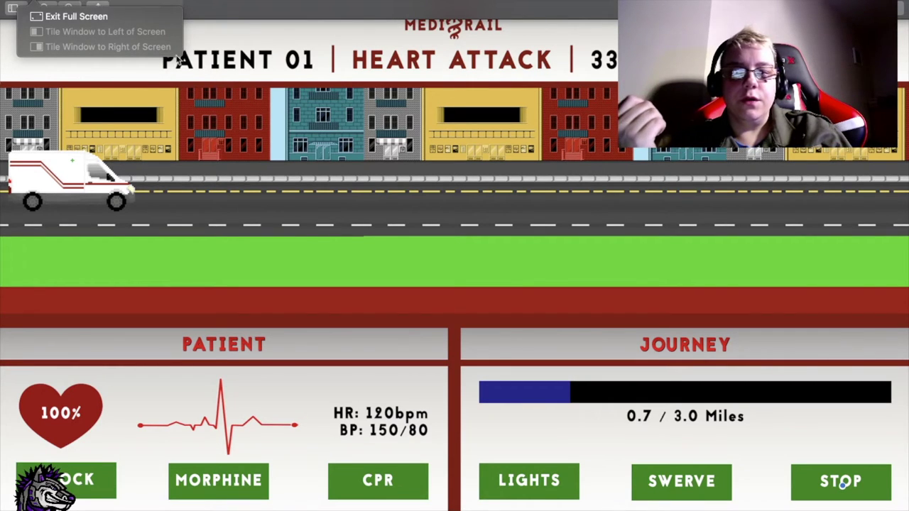
{"action": "left_click", "coordinate": [40, 4]}
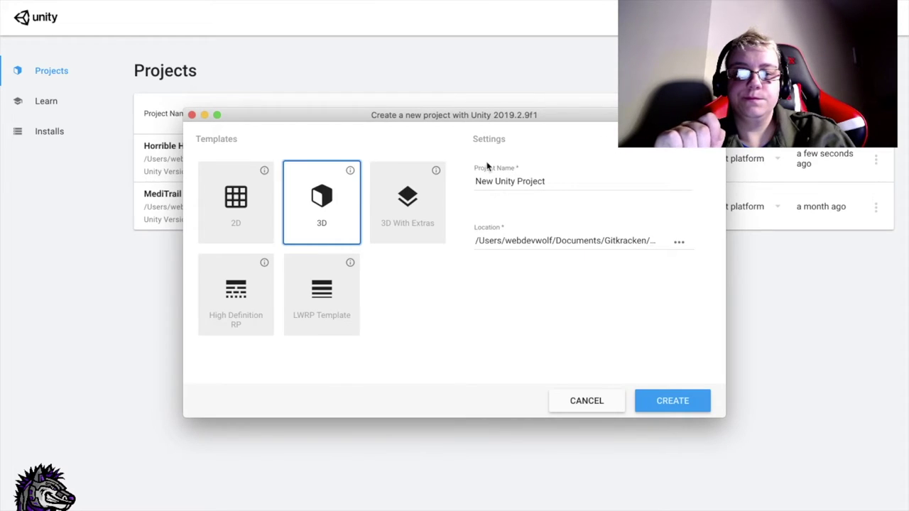
- Pick the 2D template, name the project MediTrail-New, and create it
{"action": "left_click", "coordinate": [229, 208]}
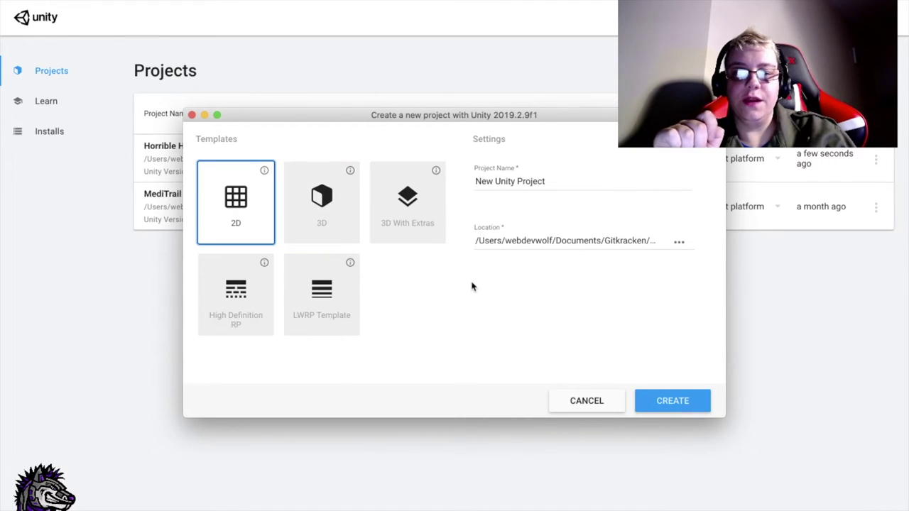
{"action": "left_click_drag", "start_coordinate": [550, 181], "coordinate": [459, 182]}
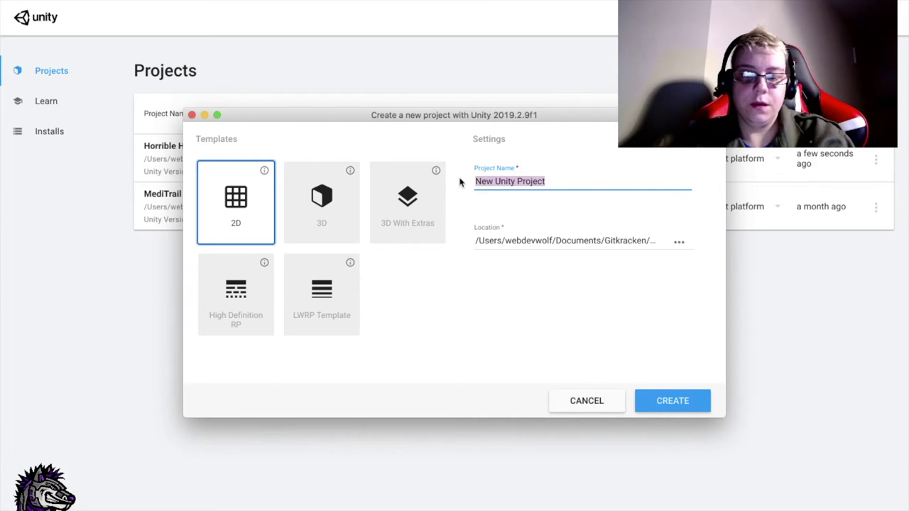
{"action": "type", "text": "Medi\\T"}
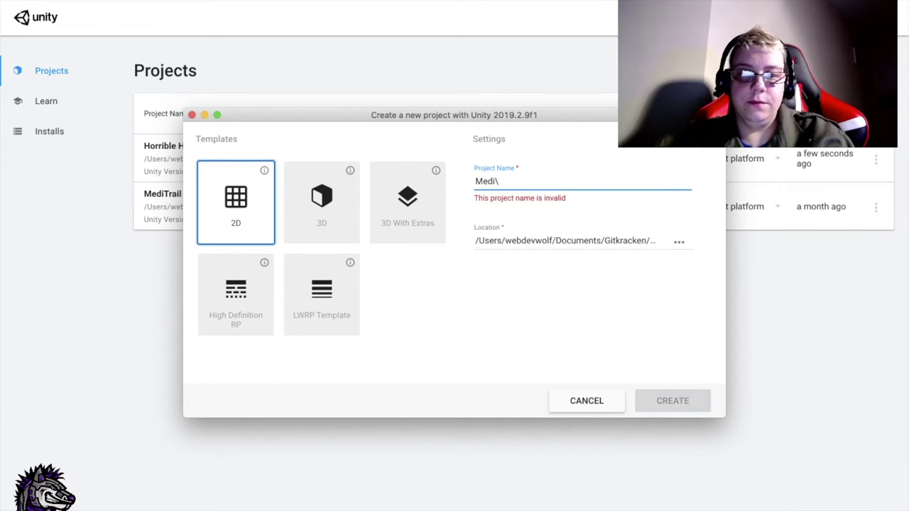
{"action": "key", "text": "BackSpace"}
{"action": "type", "text": "rail"}
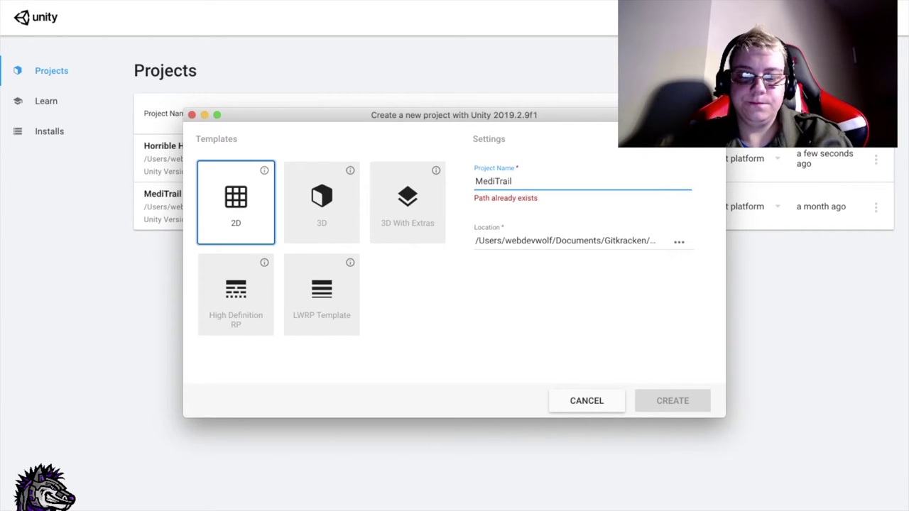
{"action": "type", "text": "V"}
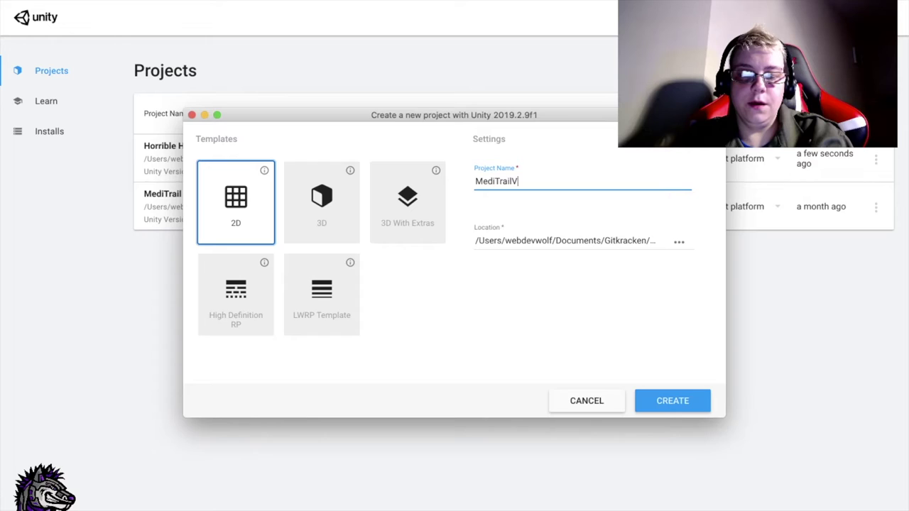
{"action": "key", "text": "BackSpace"}
{"action": "type", "text": "-New"}
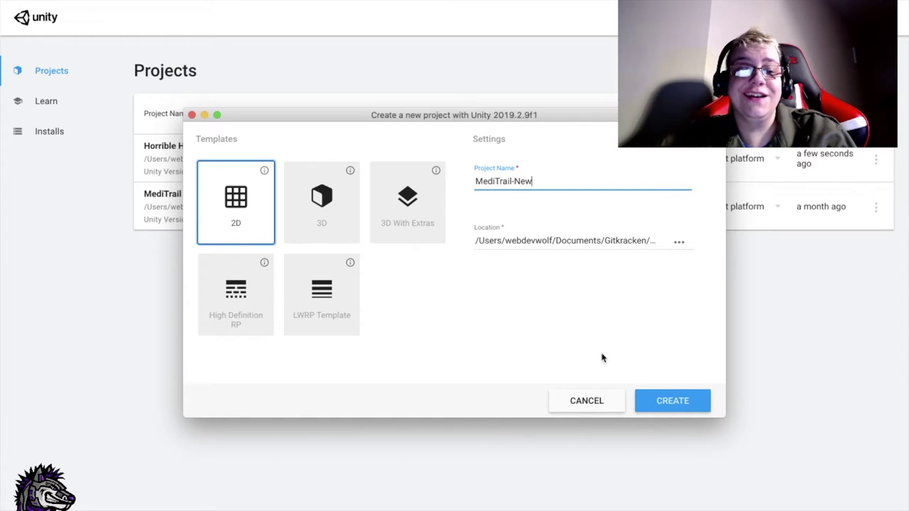
{"action": "left_click_drag", "start_coordinate": [598, 242], "coordinate": [686, 245]}
{"action": "left_click", "coordinate": [656, 357]}
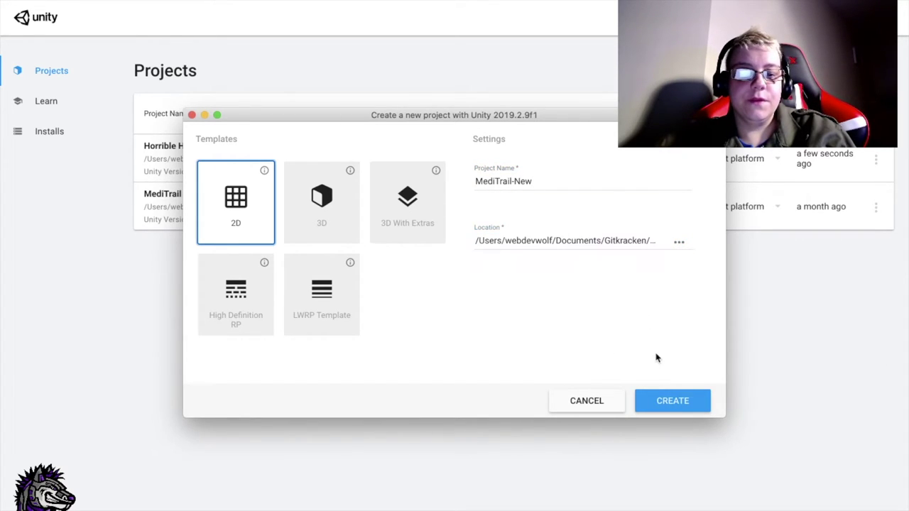
{"action": "left_click", "coordinate": [663, 401]}
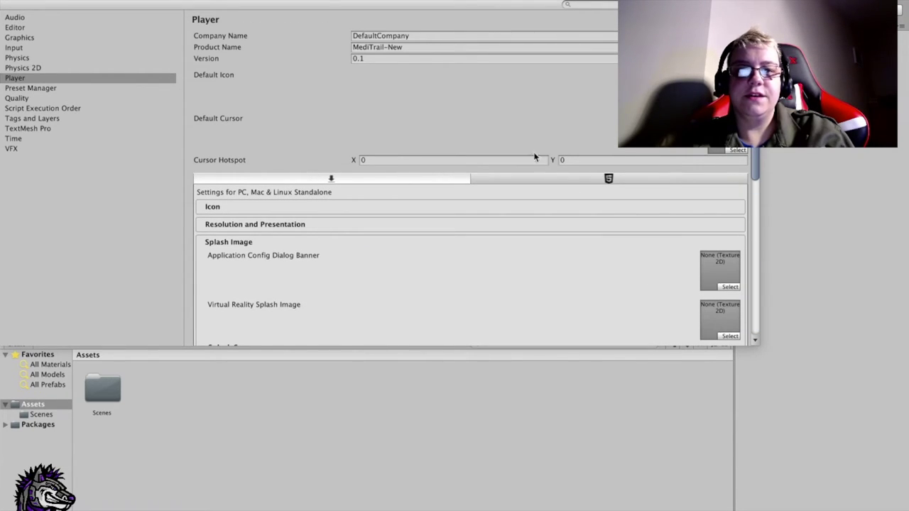
- Check the Company Name field under Player, then close the Project Settings window
{"action": "left_click", "coordinate": [433, 35]}
{"action": "left_click", "coordinate": [446, 35]}
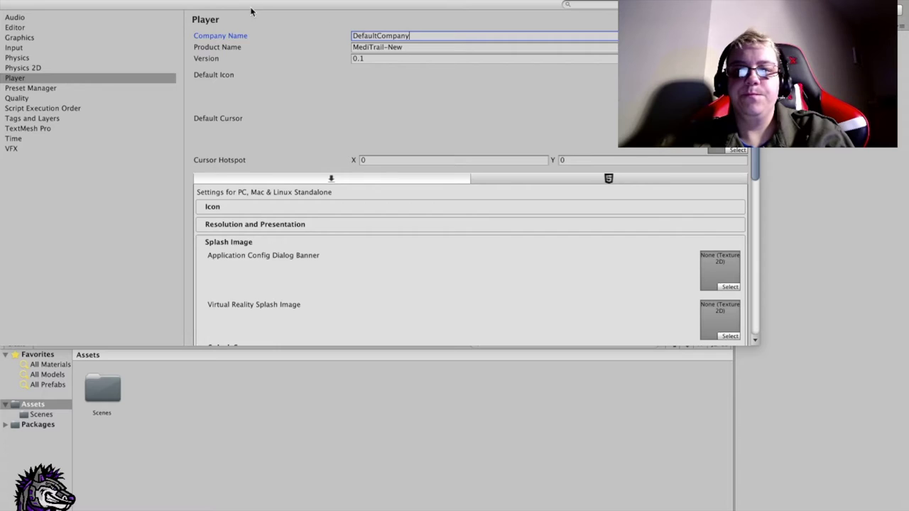
{"action": "left_click", "coordinate": [27, 80]}
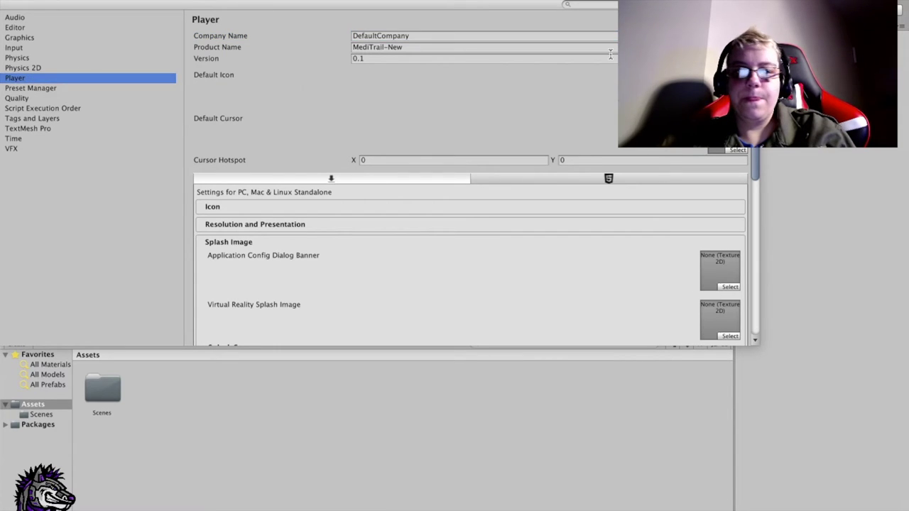
{"action": "left_click_drag", "start_coordinate": [419, 1], "coordinate": [490, 44]}
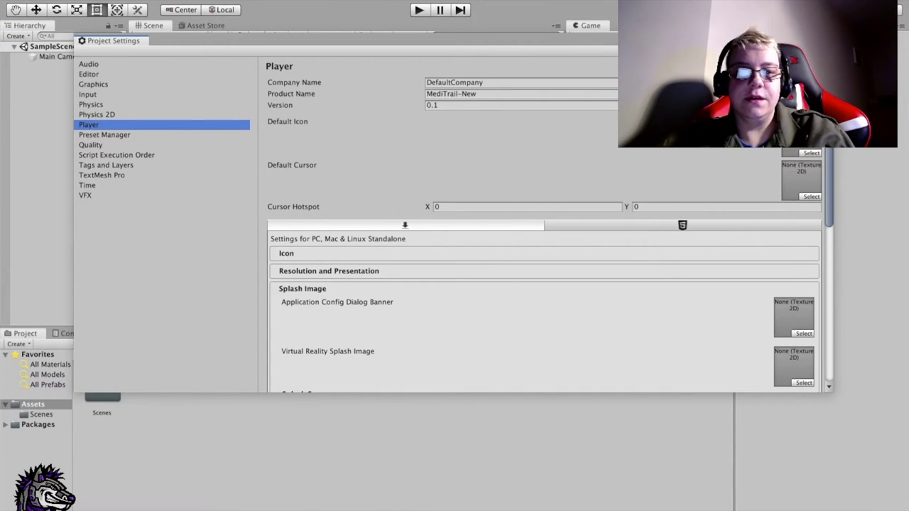
{"action": "key", "text": "super+w"}
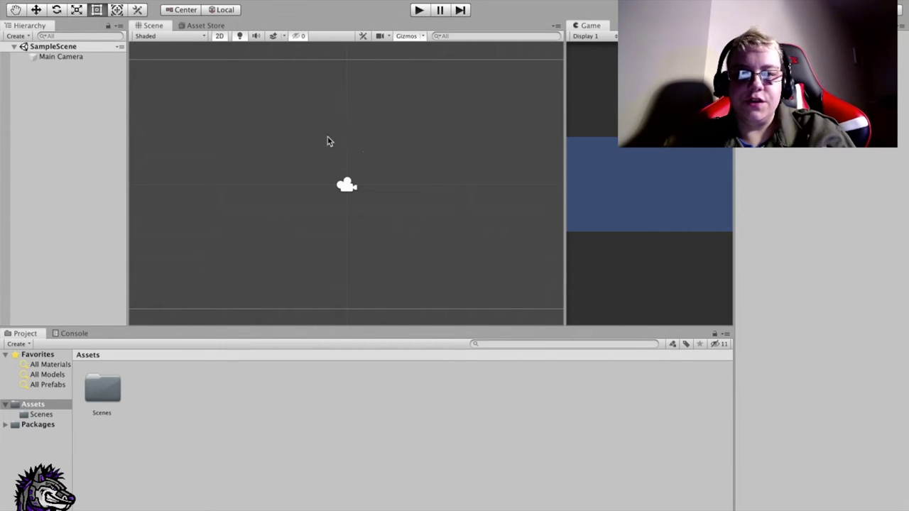
{"action": "left_click", "coordinate": [593, 27]}
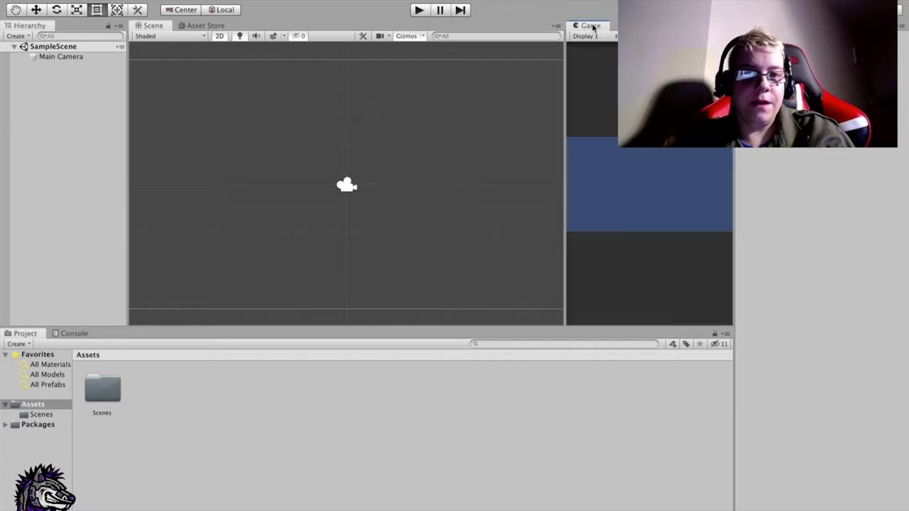
{"action": "left_click", "coordinate": [420, 11]}
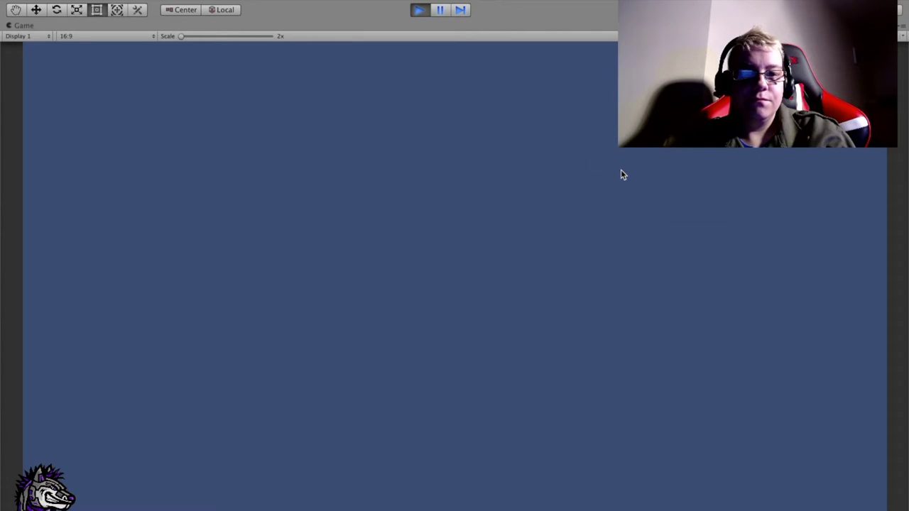
{"action": "left_click", "coordinate": [419, 10]}
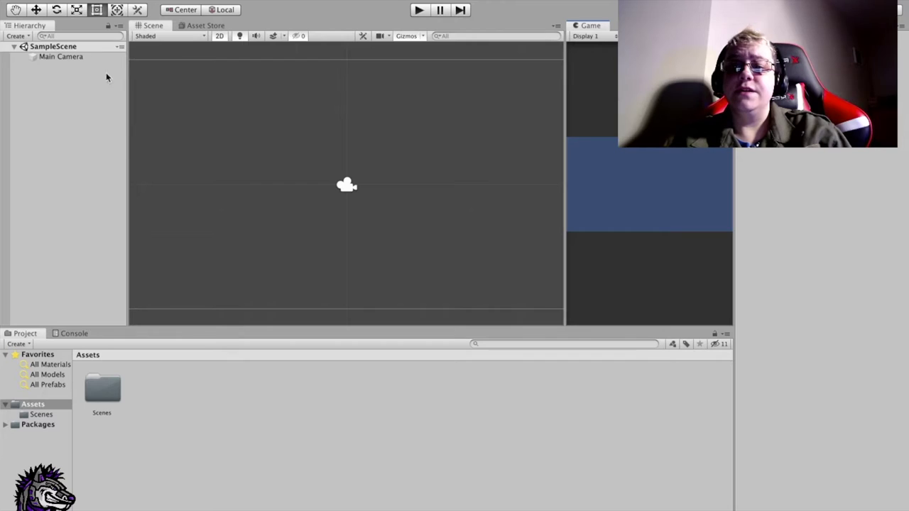
{"action": "left_click", "coordinate": [78, 0]}
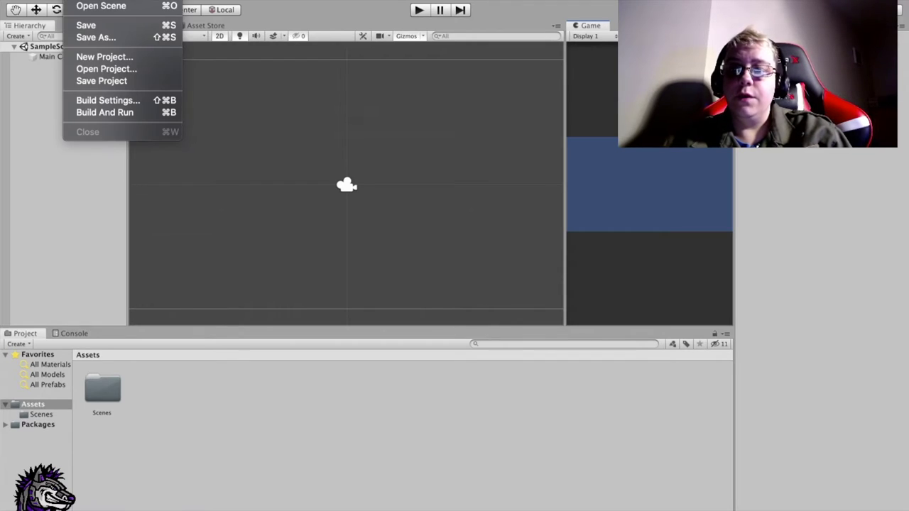
- Open Build Settings, keep Mac OS X as target platform, and bring up Player Settings
{"action": "left_click", "coordinate": [107, 100]}
{"action": "left_click_drag", "start_coordinate": [212, 1], "coordinate": [321, 31]}
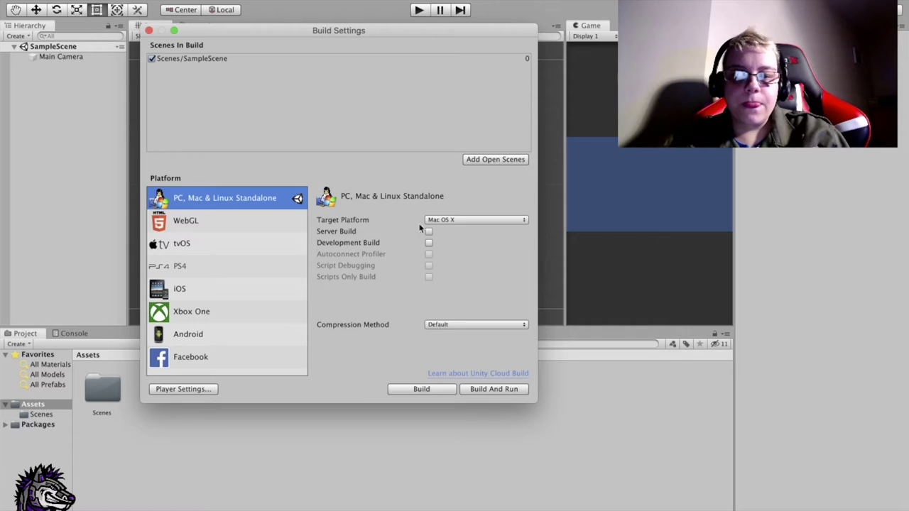
{"action": "left_click", "coordinate": [468, 222]}
{"action": "left_click", "coordinate": [467, 222]}
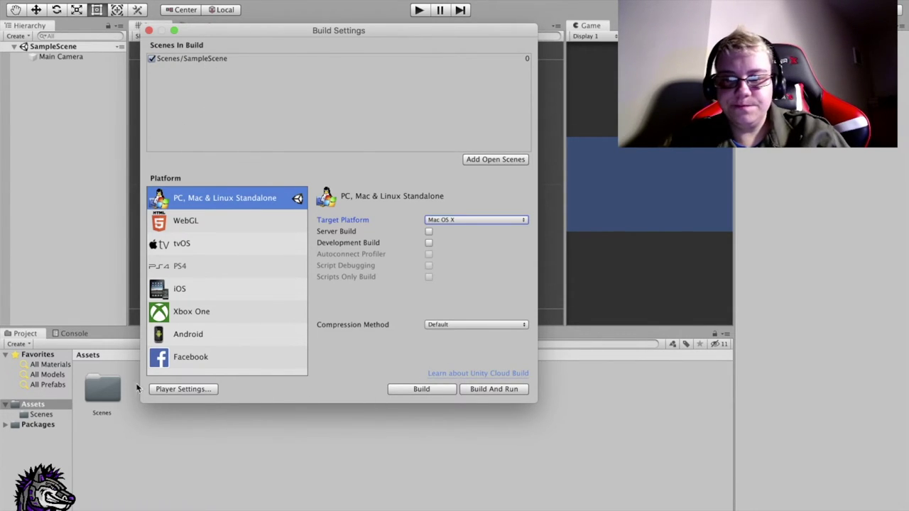
{"action": "left_click", "coordinate": [196, 390]}
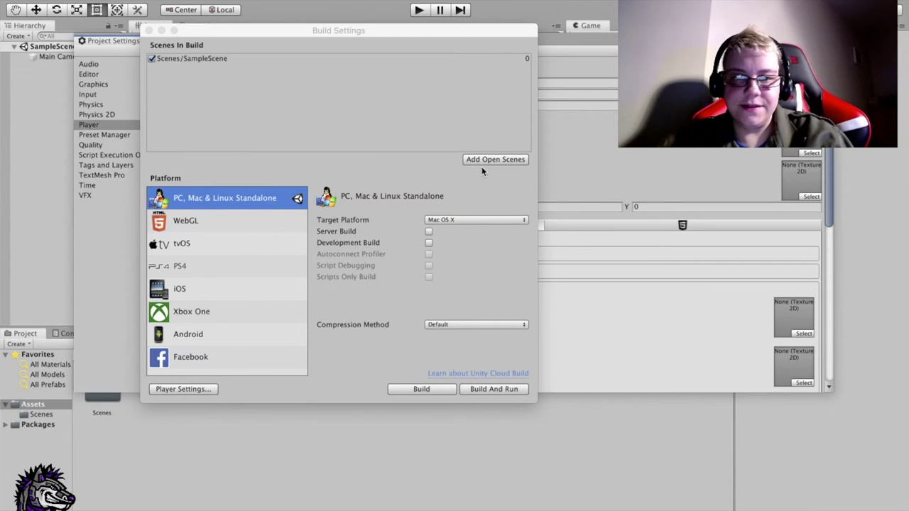
- Set Company Name to WebDevWolf Studios, Product Name to MediTrail and Version to 0.2
{"action": "left_click_drag", "start_coordinate": [431, 34], "coordinate": [538, 145]}
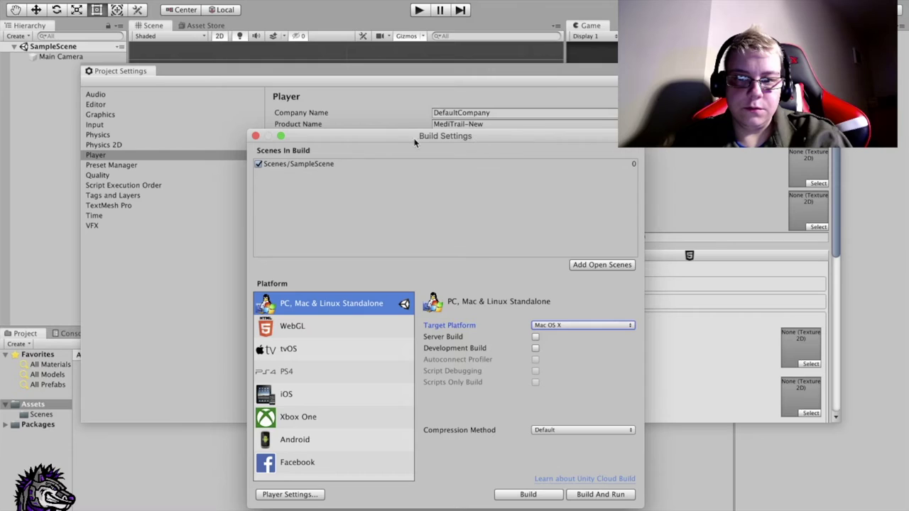
{"action": "left_click", "coordinate": [275, 105]}
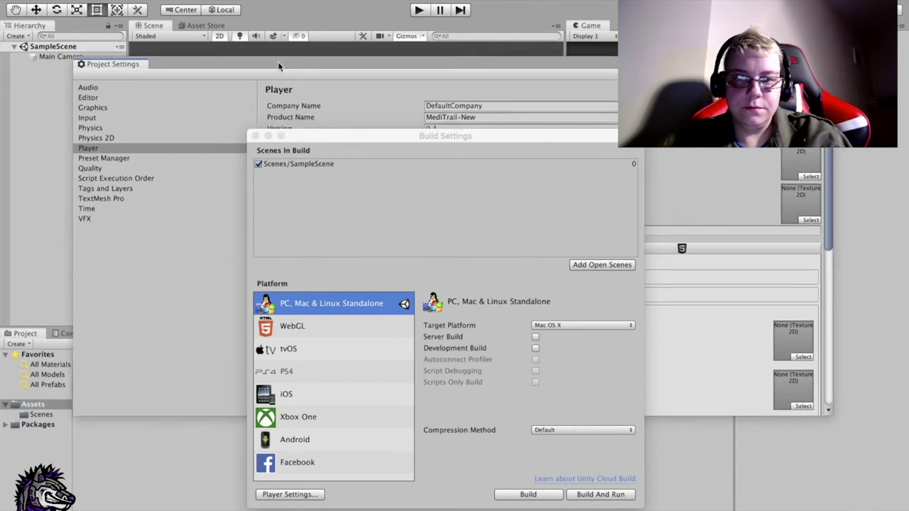
{"action": "left_click_drag", "start_coordinate": [459, 146], "coordinate": [494, 370]}
{"action": "left_click", "coordinate": [490, 47]}
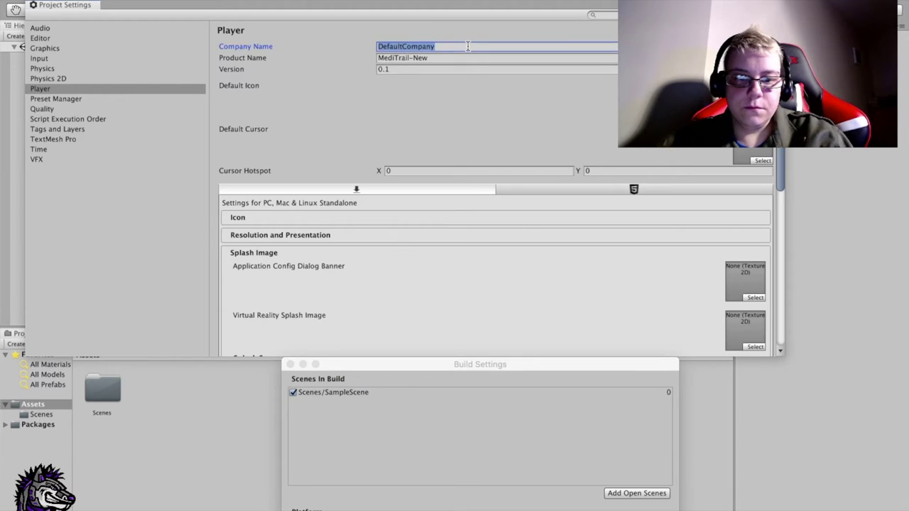
{"action": "type", "text": "WebD"}
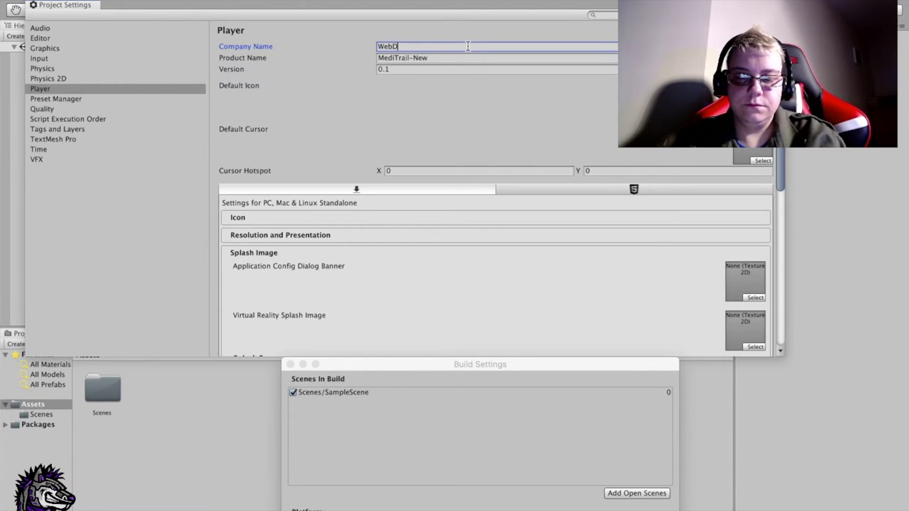
{"action": "type", "text": "evWolf Studios"}
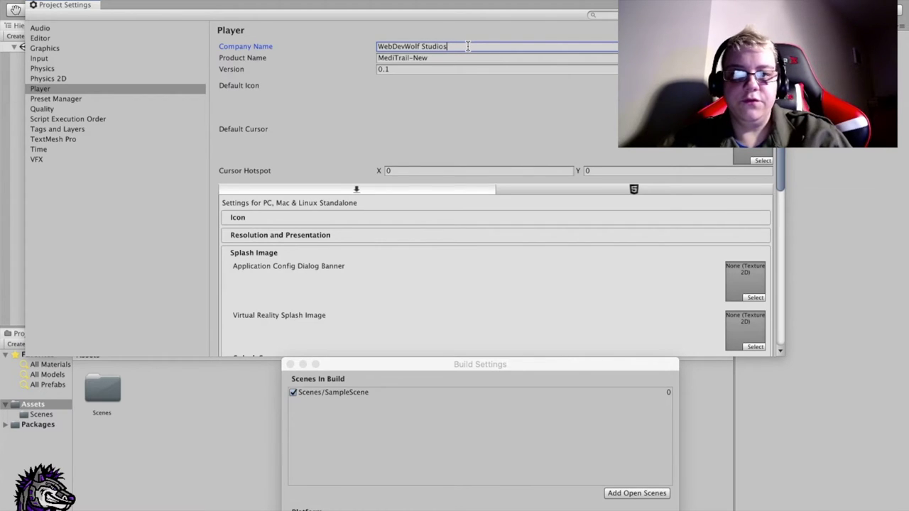
{"action": "scroll", "coordinate": [450, 68], "scroll_direction": "down", "scroll_amount": 1}
{"action": "scroll", "coordinate": [447, 76], "scroll_direction": "up", "scroll_amount": 1}
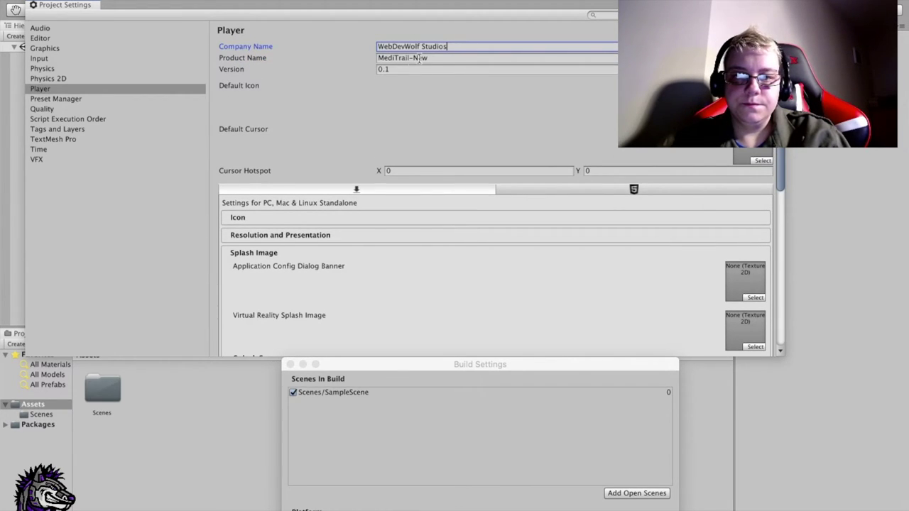
{"action": "left_click", "coordinate": [433, 59]}
{"action": "key", "text": "super+a"}
{"action": "key", "text": "BackSpace"}
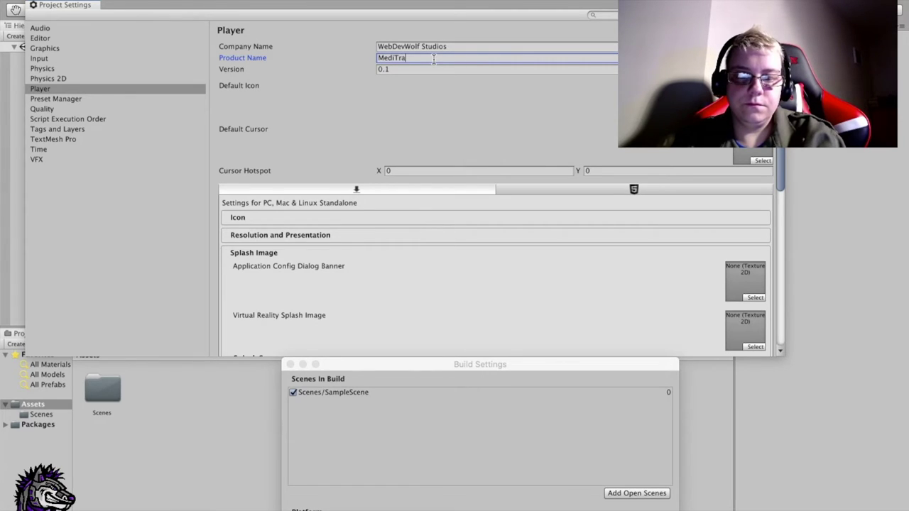
{"action": "left_click", "coordinate": [428, 70]}
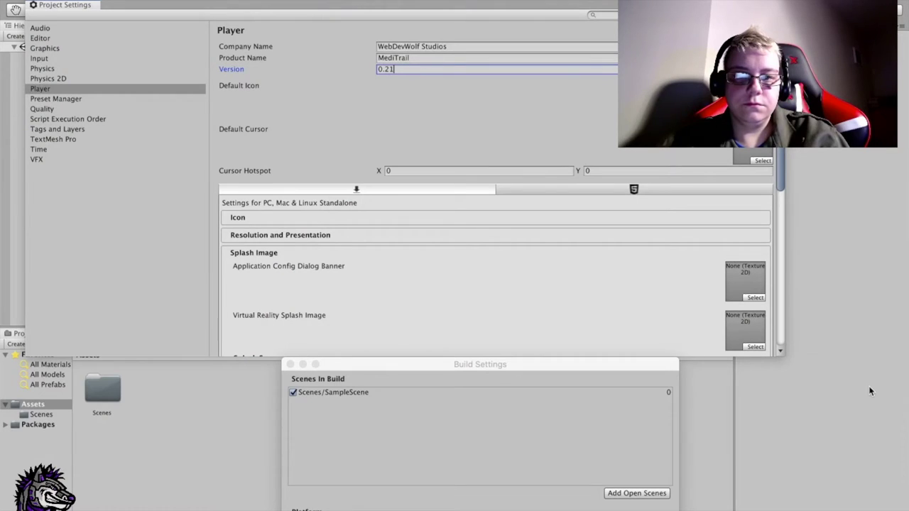
{"action": "key", "text": "BackSpace"}
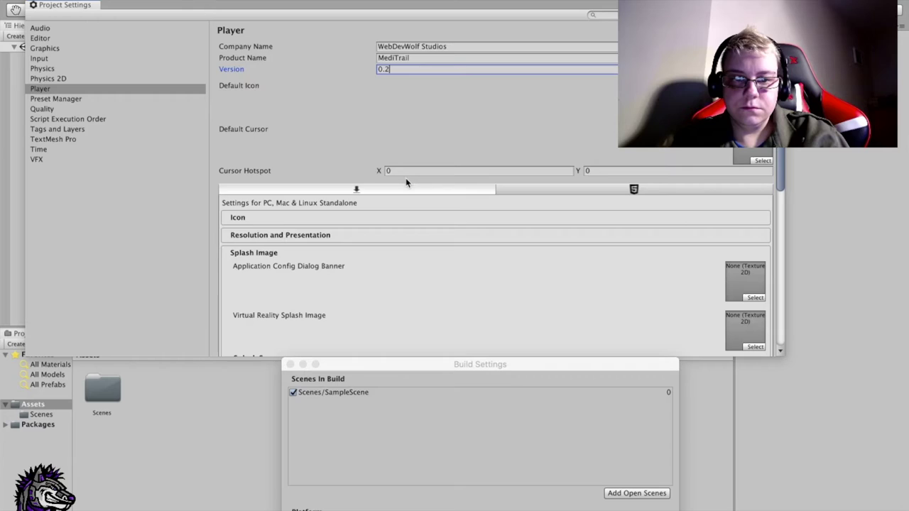
- Browse the WebGL, Icon and Resolution and Presentation player settings
{"action": "scroll", "coordinate": [406, 182], "scroll_direction": "down", "scroll_amount": 3}
{"action": "mouse_move", "coordinate": [898, 367]}
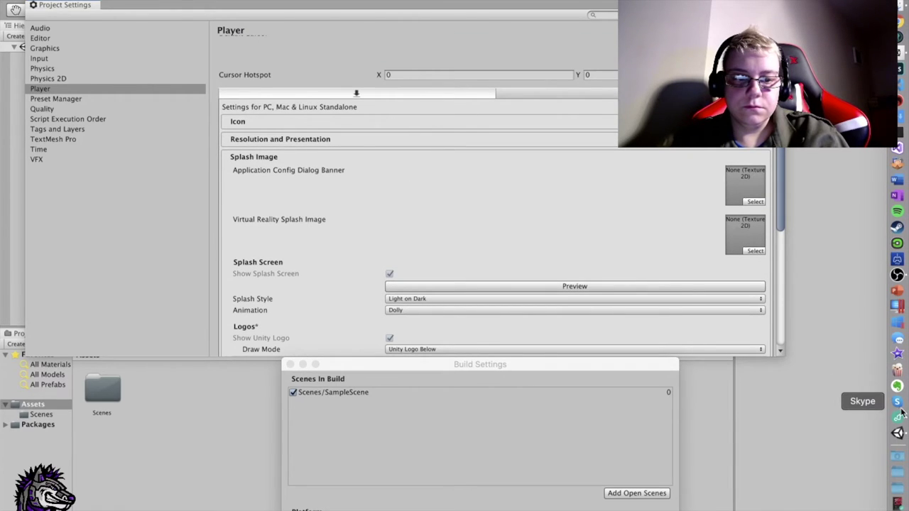
{"action": "scroll", "coordinate": [621, 176], "scroll_direction": "up", "scroll_amount": 3}
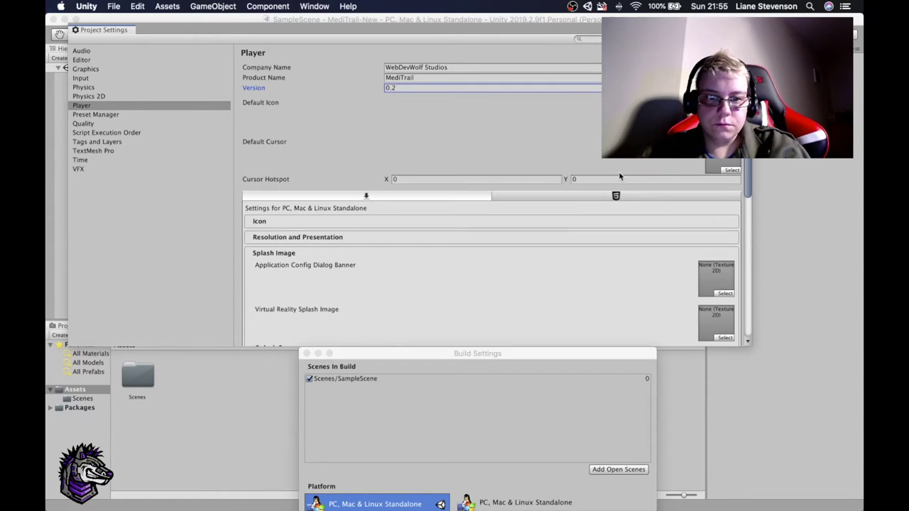
{"action": "scroll", "coordinate": [619, 171], "scroll_direction": "down", "scroll_amount": 3}
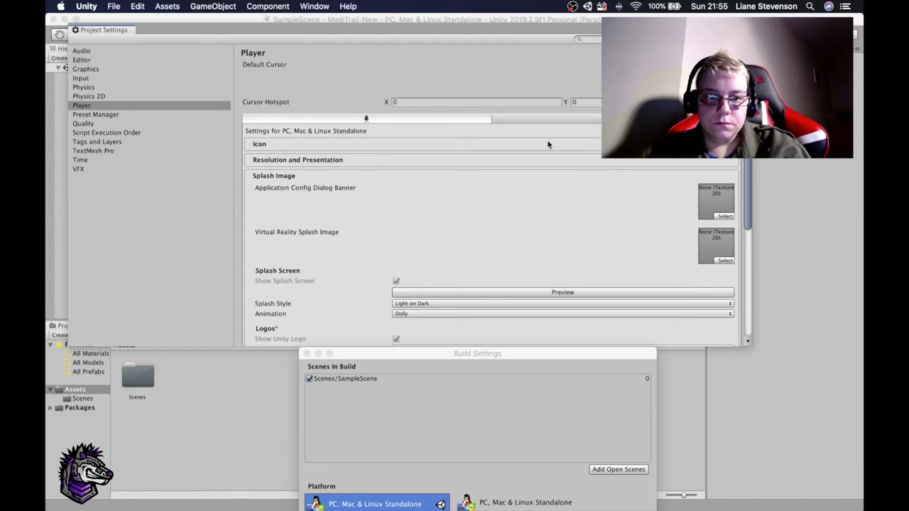
{"action": "left_click", "coordinate": [598, 121]}
{"action": "left_click", "coordinate": [444, 121]}
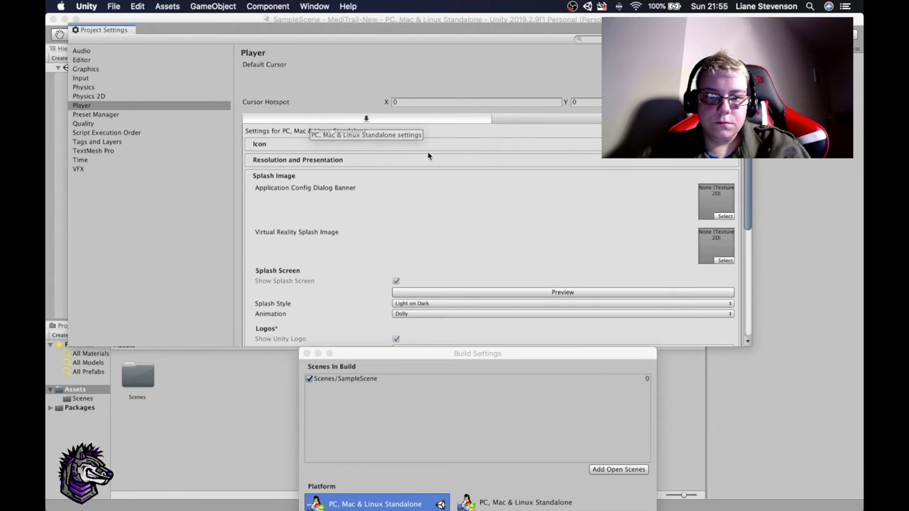
{"action": "left_click", "coordinate": [563, 145]}
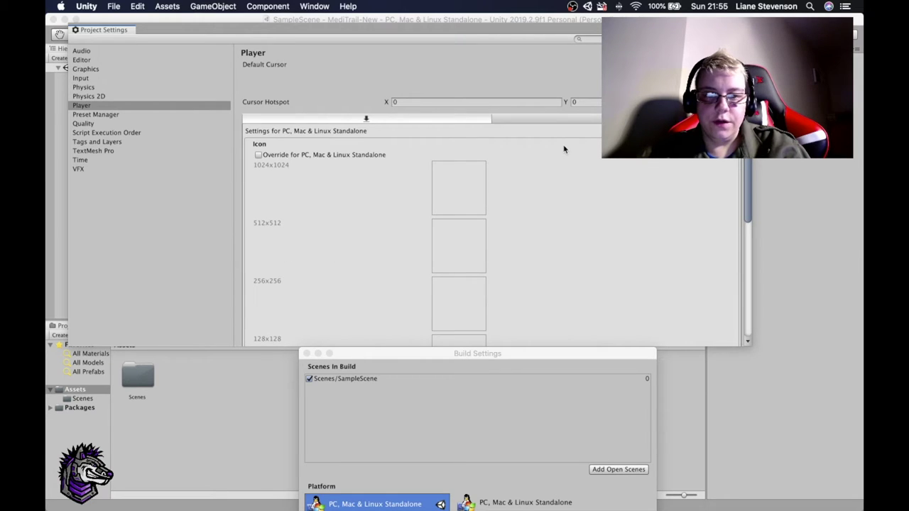
{"action": "left_click", "coordinate": [564, 148]}
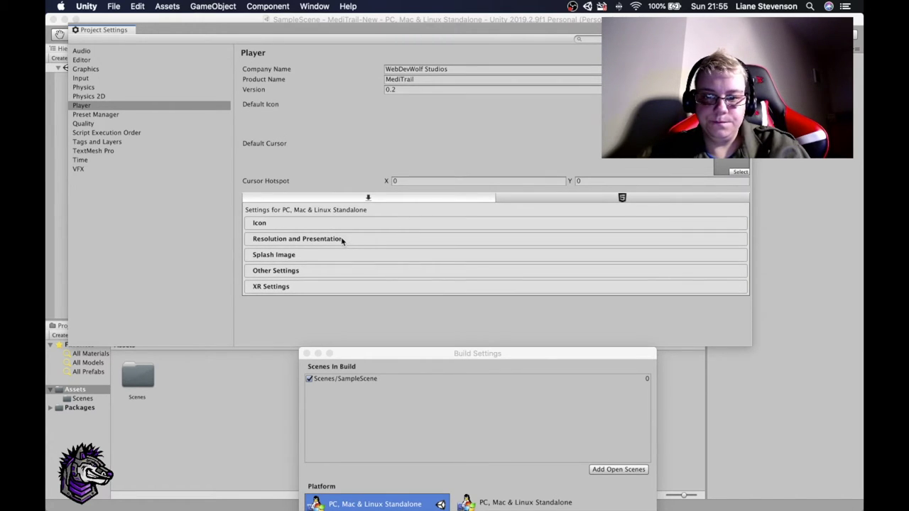
{"action": "left_click", "coordinate": [366, 241]}
{"action": "scroll", "coordinate": [475, 253], "scroll_direction": "down", "scroll_amount": 5}
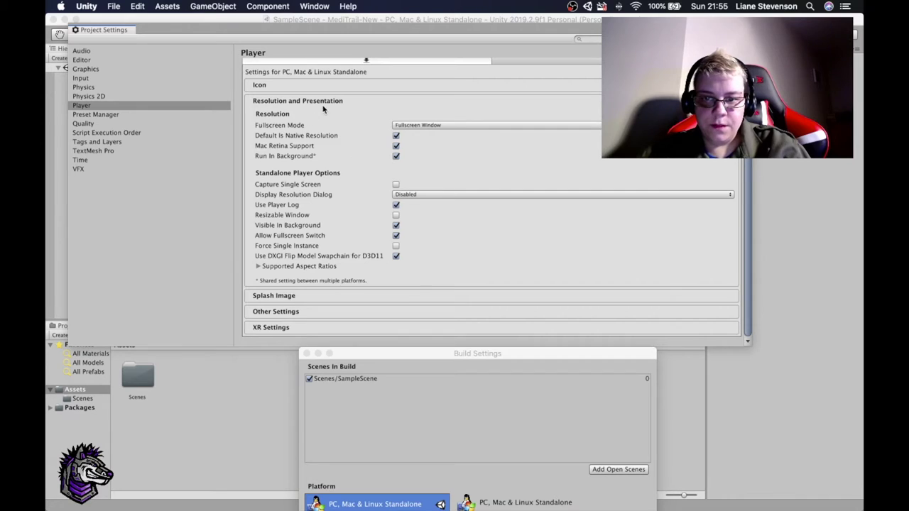
{"action": "scroll", "coordinate": [423, 199], "scroll_direction": "up", "scroll_amount": 3}
{"action": "left_click", "coordinate": [415, 208]}
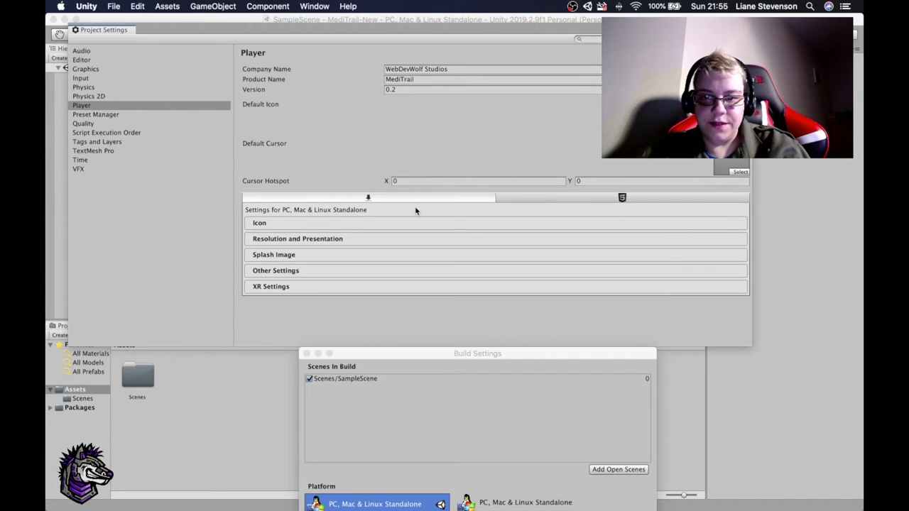
- Review the splash image settings, leaving the config dialog banner unassigned, and close Project Settings
{"action": "left_click", "coordinate": [310, 256]}
{"action": "scroll", "coordinate": [475, 238], "scroll_direction": "down", "scroll_amount": 5}
{"action": "scroll", "coordinate": [476, 238], "scroll_direction": "up", "scroll_amount": 2}
{"action": "scroll", "coordinate": [476, 238], "scroll_direction": "up", "scroll_amount": 2}
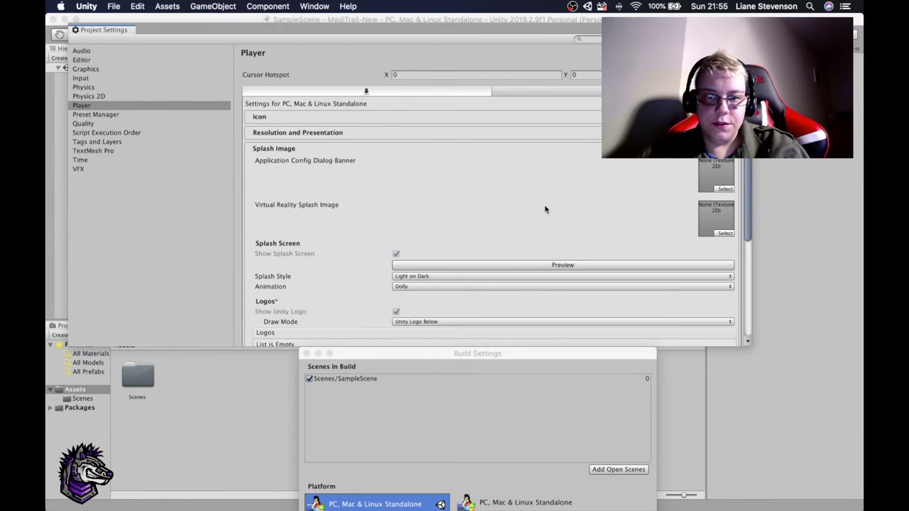
{"action": "left_click", "coordinate": [725, 189]}
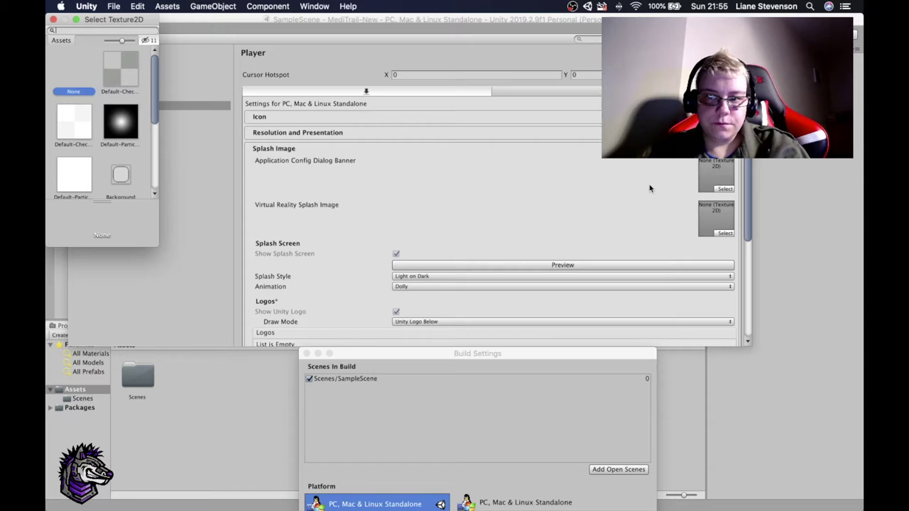
{"action": "left_click", "coordinate": [55, 21]}
{"action": "scroll", "coordinate": [409, 232], "scroll_direction": "down", "scroll_amount": 6}
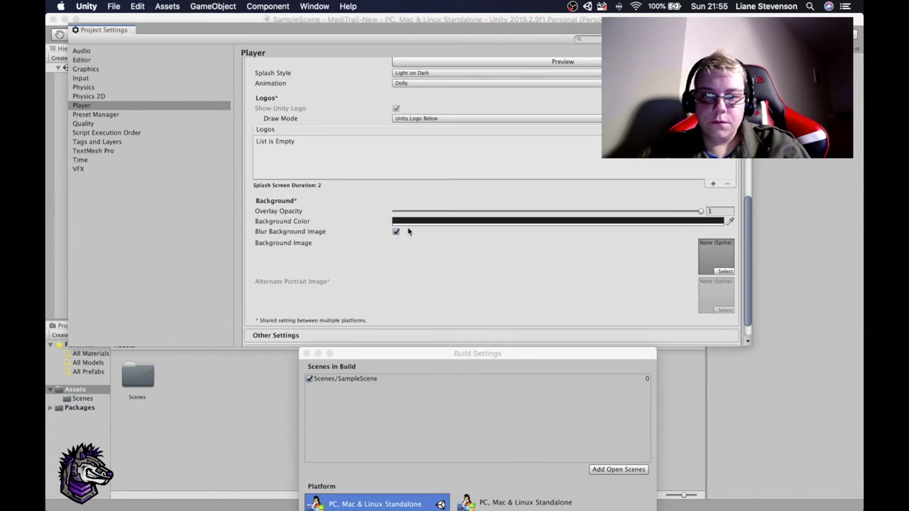
{"action": "scroll", "coordinate": [409, 231], "scroll_direction": "down", "scroll_amount": 1}
{"action": "scroll", "coordinate": [409, 231], "scroll_direction": "up", "scroll_amount": 10}
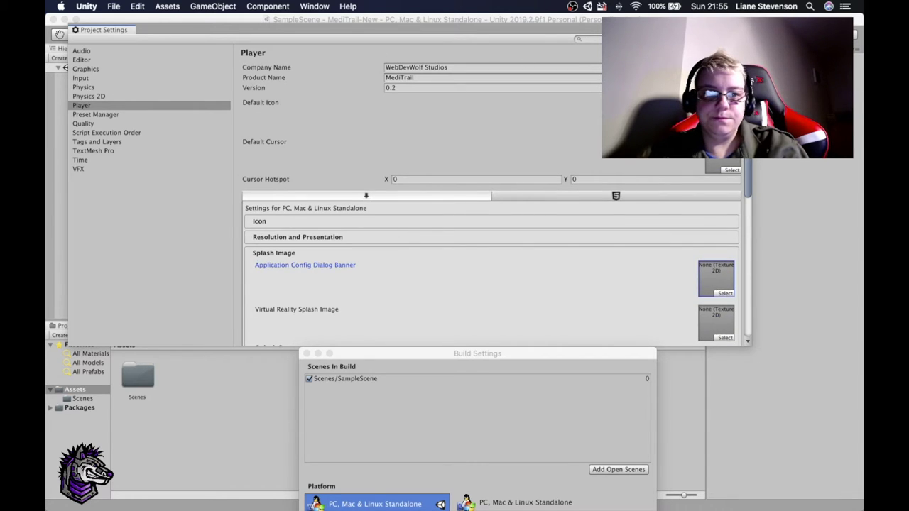
{"action": "key", "text": "super+w"}
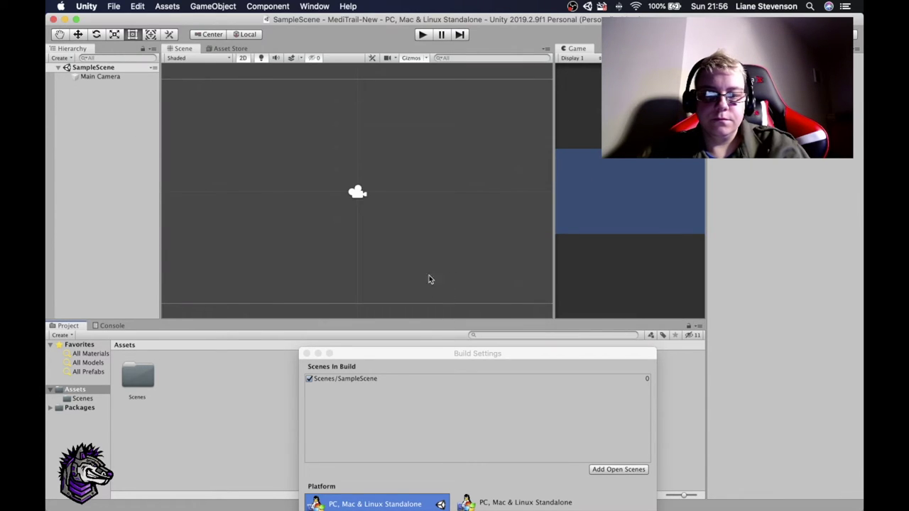
- Close Build Settings, then add a folder named Images under Assets
{"action": "left_click_drag", "start_coordinate": [471, 347], "coordinate": [385, 75]}
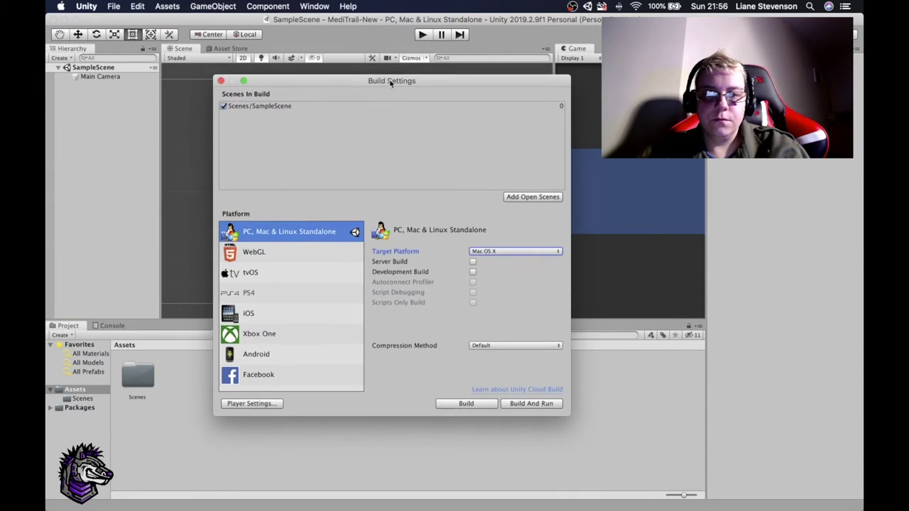
{"action": "left_click", "coordinate": [221, 83]}
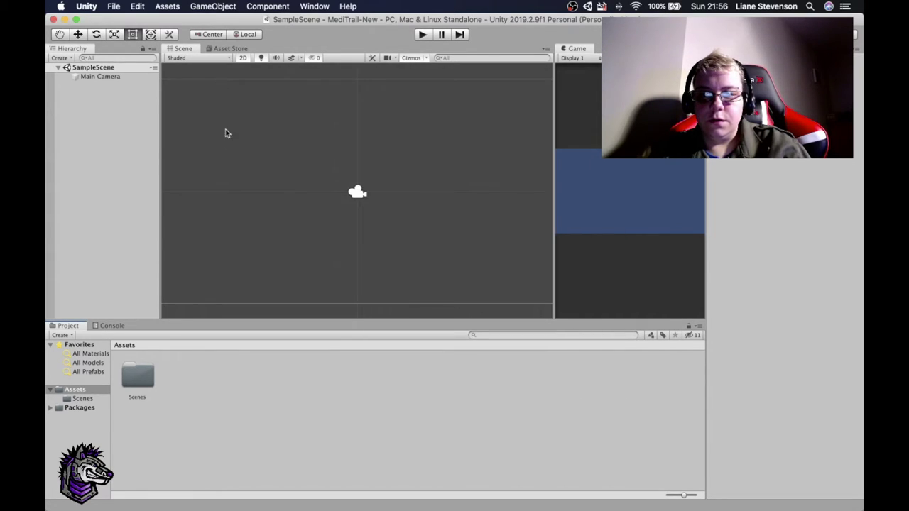
{"action": "right_click", "coordinate": [200, 384]}
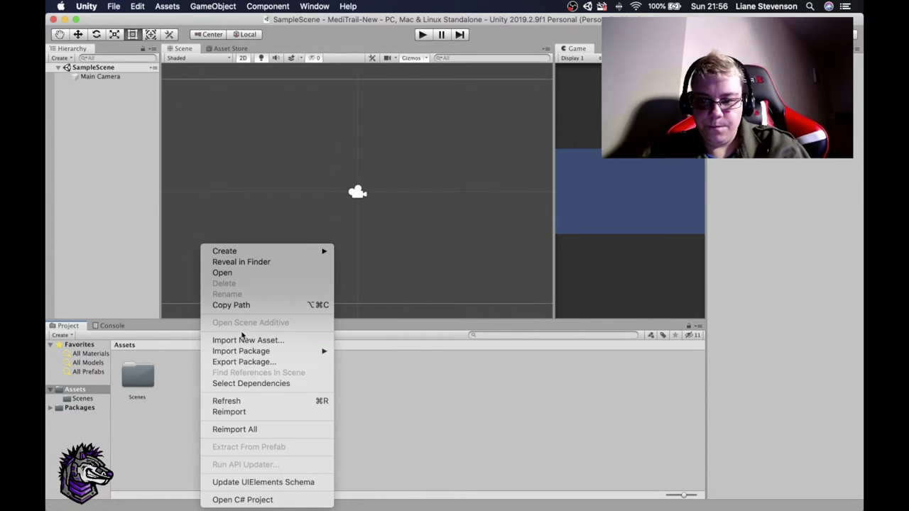
{"action": "mouse_move", "coordinate": [260, 255]}
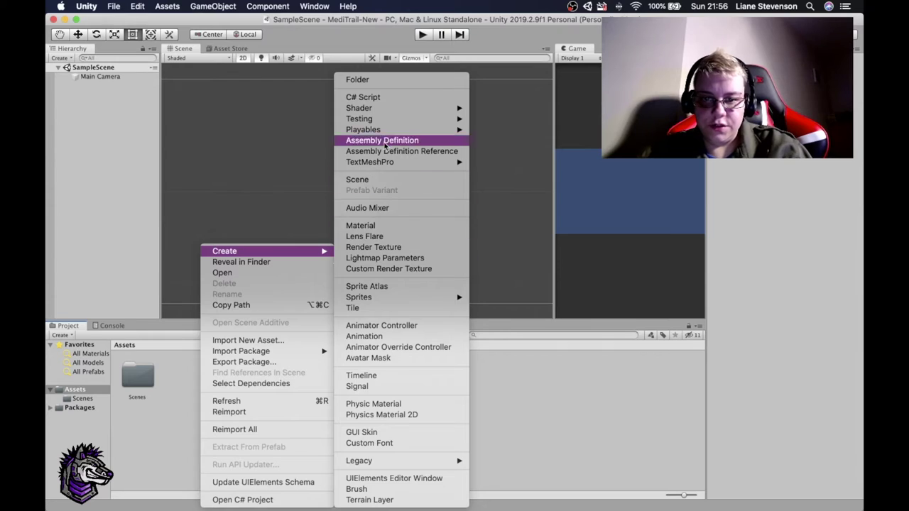
{"action": "left_click", "coordinate": [388, 80]}
{"action": "type", "text": "Images"}
{"action": "key", "text": "Return"}
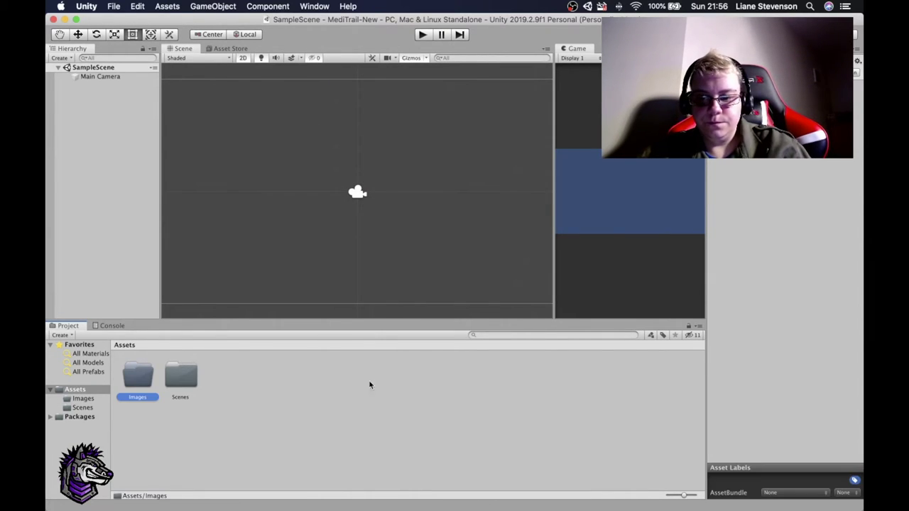
- Navigate Finder to the MediTrail/_Resources/Concept folder
{"action": "mouse_move", "coordinate": [858, 273]}
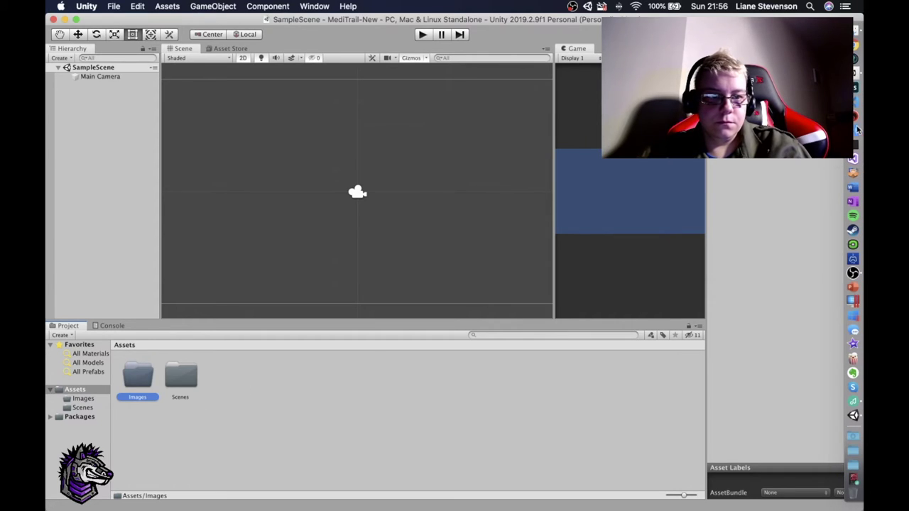
{"action": "left_click", "coordinate": [855, 32]}
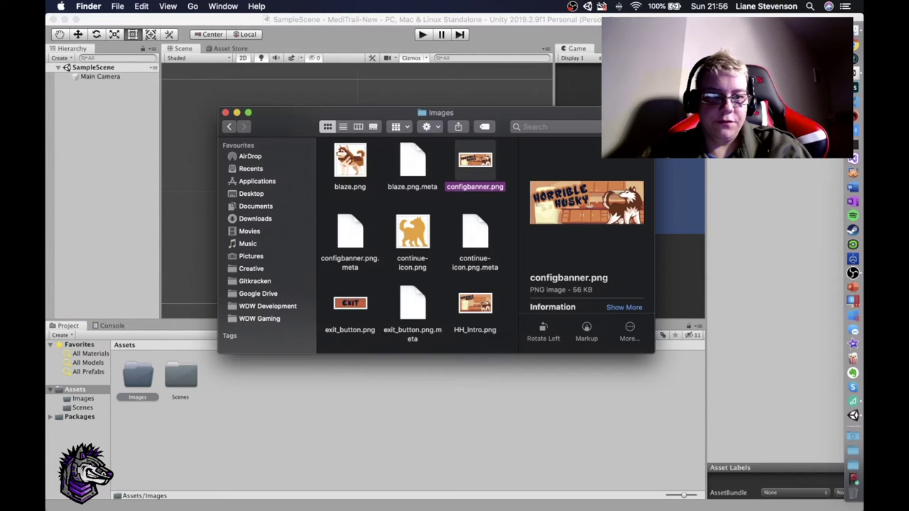
{"action": "left_click", "coordinate": [228, 127]}
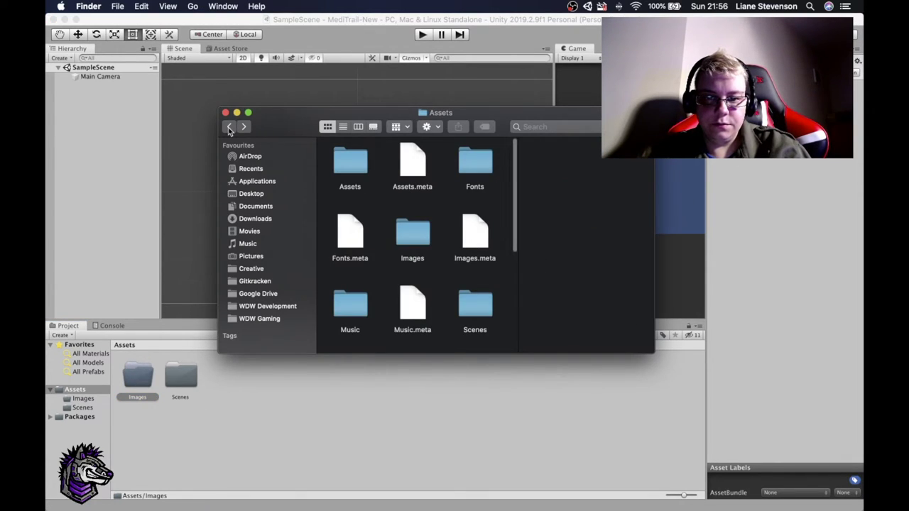
{"action": "left_click", "coordinate": [254, 283]}
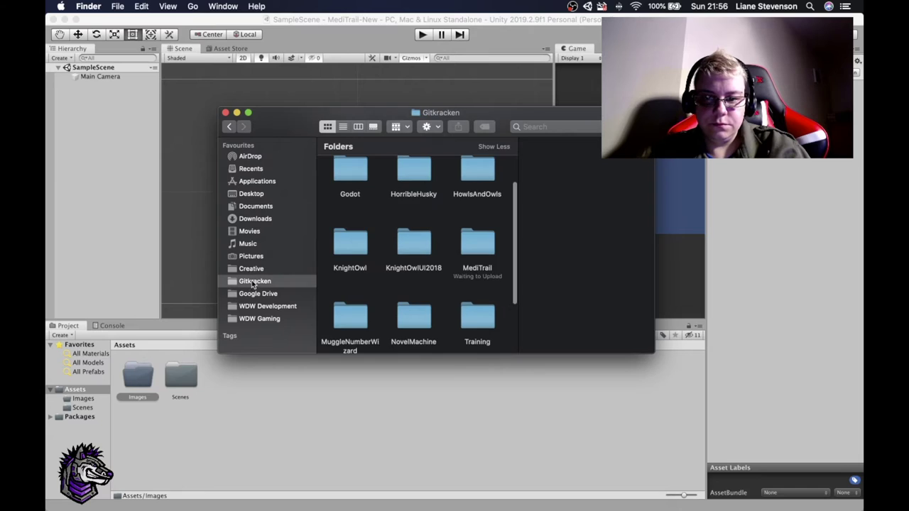
{"action": "double_click", "coordinate": [493, 249]}
{"action": "double_click", "coordinate": [350, 172]}
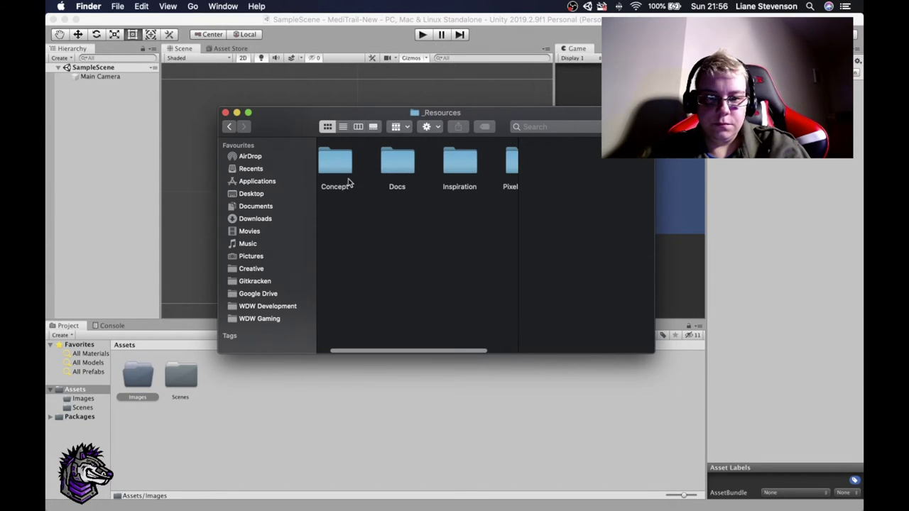
{"action": "double_click", "coordinate": [335, 163]}
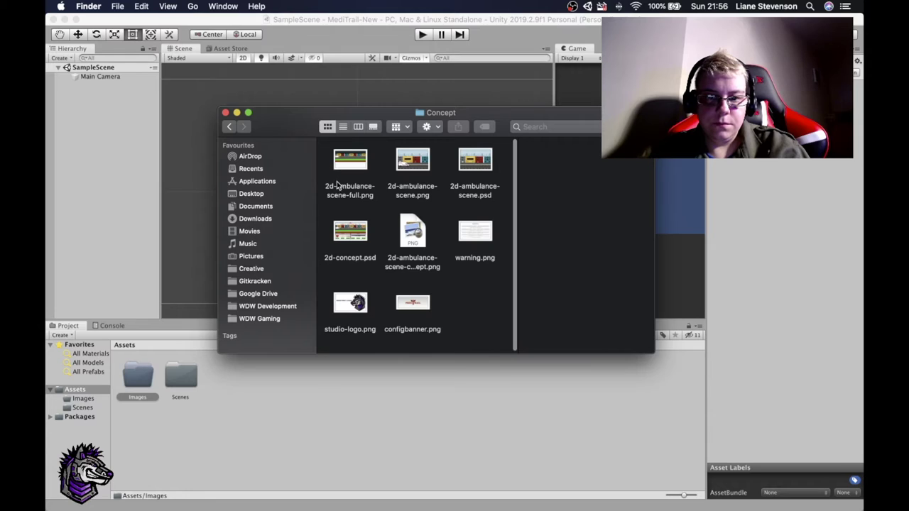
- Copy configbanner.png, studio-logo.png, warning.png into Images and 2d-ambulance-scene-concept.png into Assets
{"action": "left_click", "coordinate": [417, 307]}
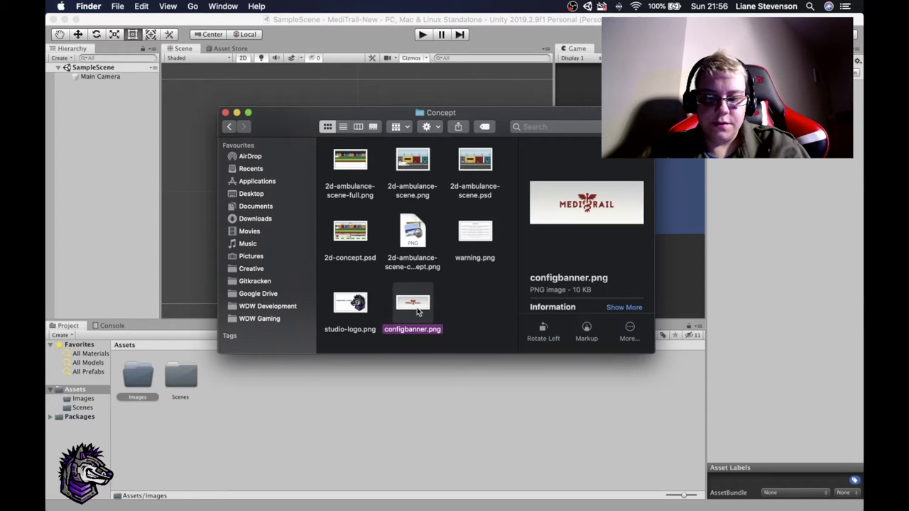
{"action": "left_click", "coordinate": [368, 303], "text": "super"}
{"action": "left_click", "coordinate": [483, 242], "text": "super"}
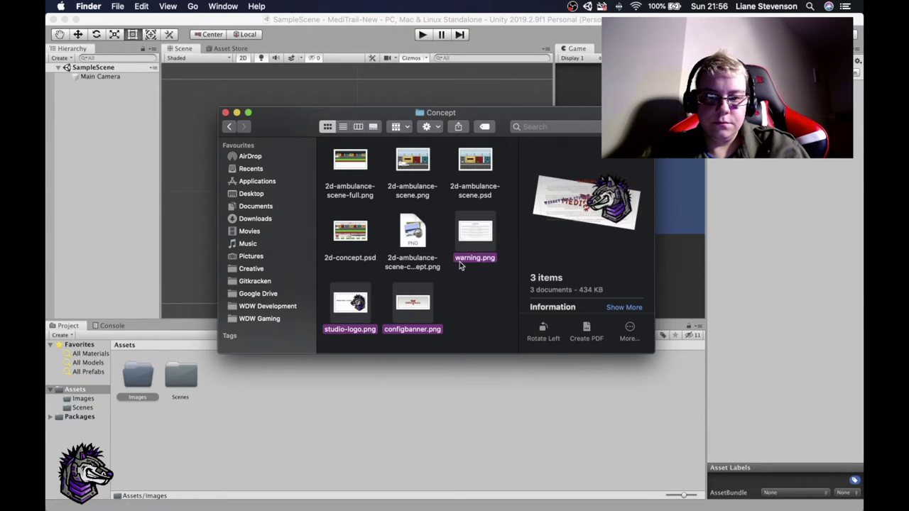
{"action": "left_click_drag", "start_coordinate": [359, 304], "coordinate": [138, 377]}
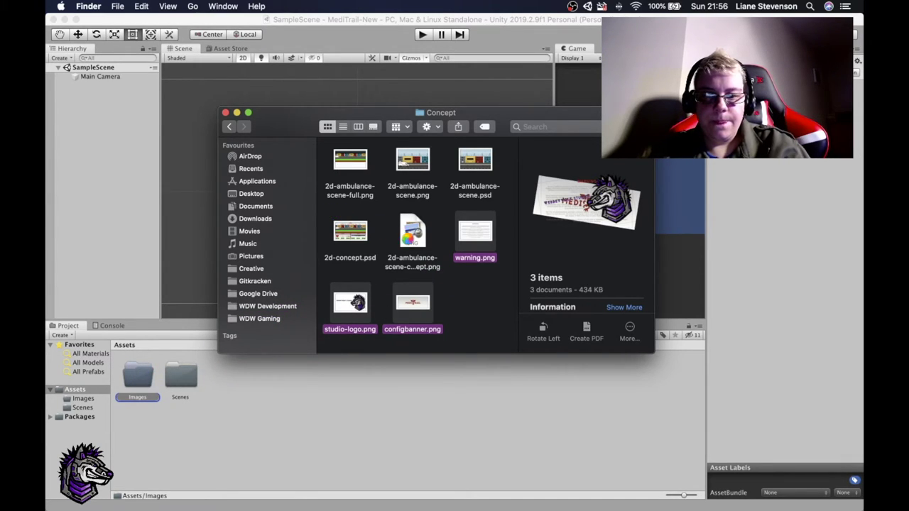
{"action": "left_click_drag", "start_coordinate": [413, 234], "coordinate": [319, 384]}
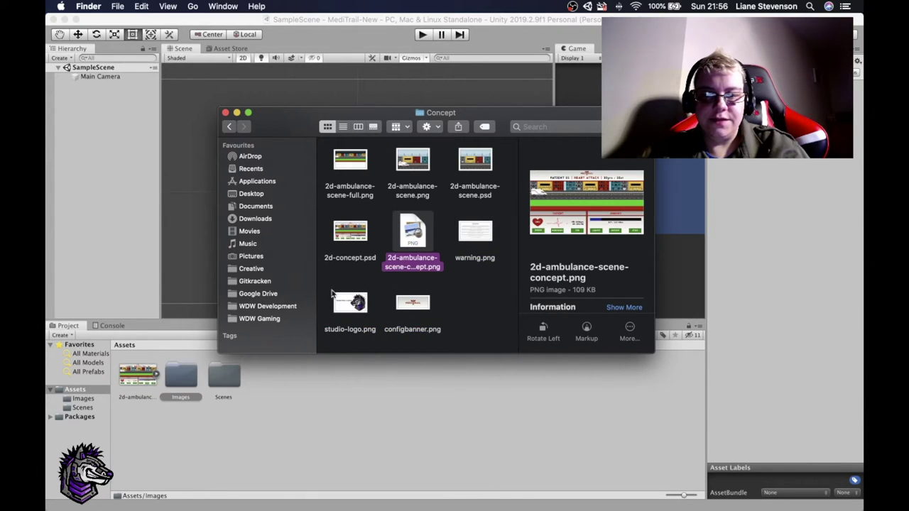
{"action": "left_click", "coordinate": [226, 112]}
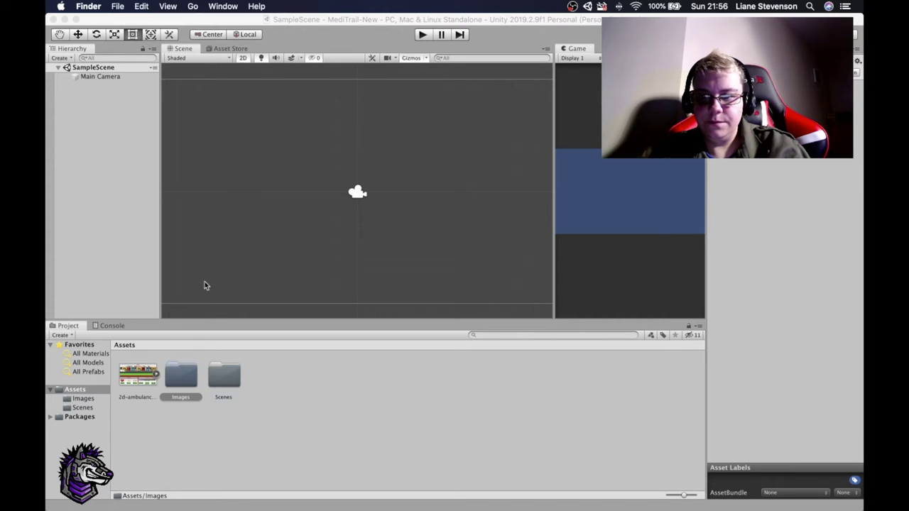
{"action": "left_click", "coordinate": [107, 18]}
- Open the Player settings from Build Settings and move Build Settings aside
{"action": "left_click", "coordinate": [110, 7]}
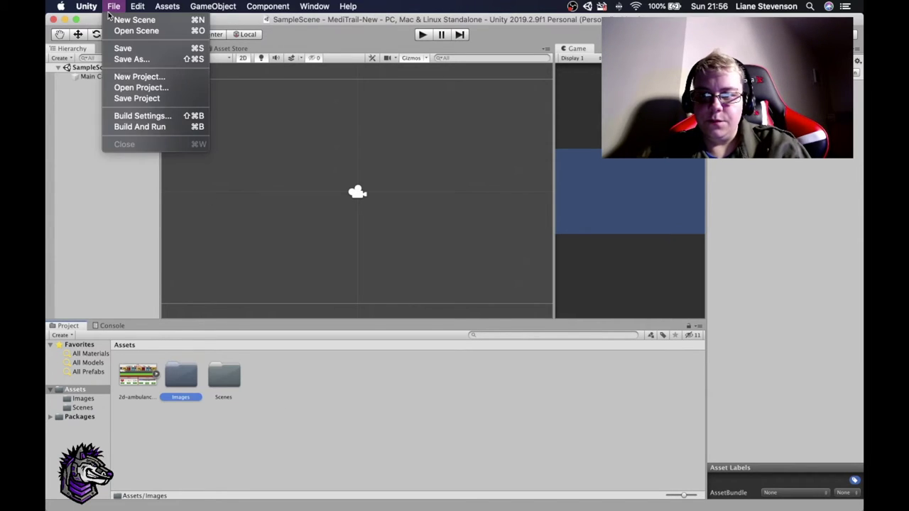
{"action": "left_click", "coordinate": [128, 116]}
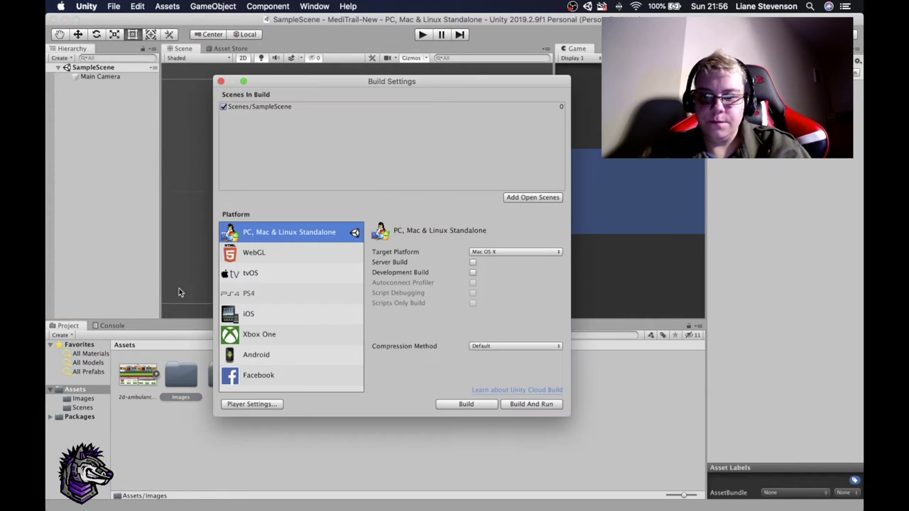
{"action": "left_click", "coordinate": [257, 407]}
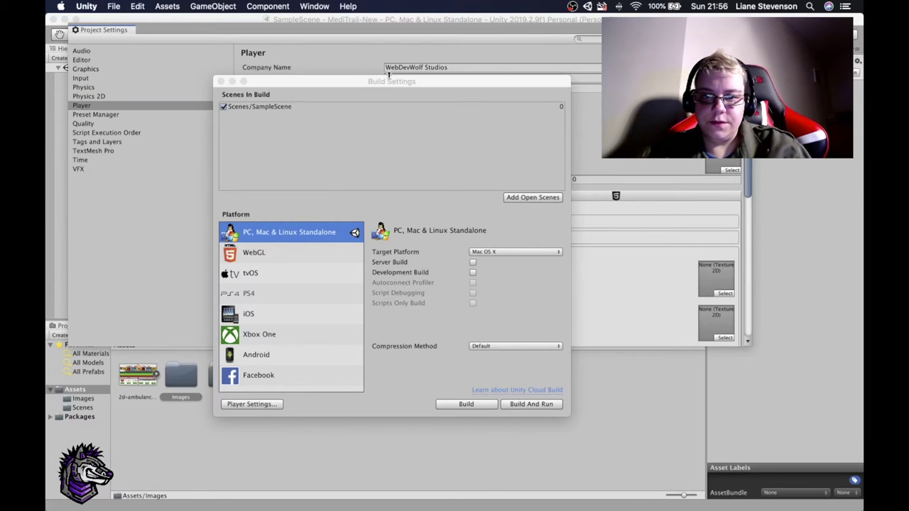
{"action": "left_click_drag", "start_coordinate": [396, 84], "coordinate": [450, 375]}
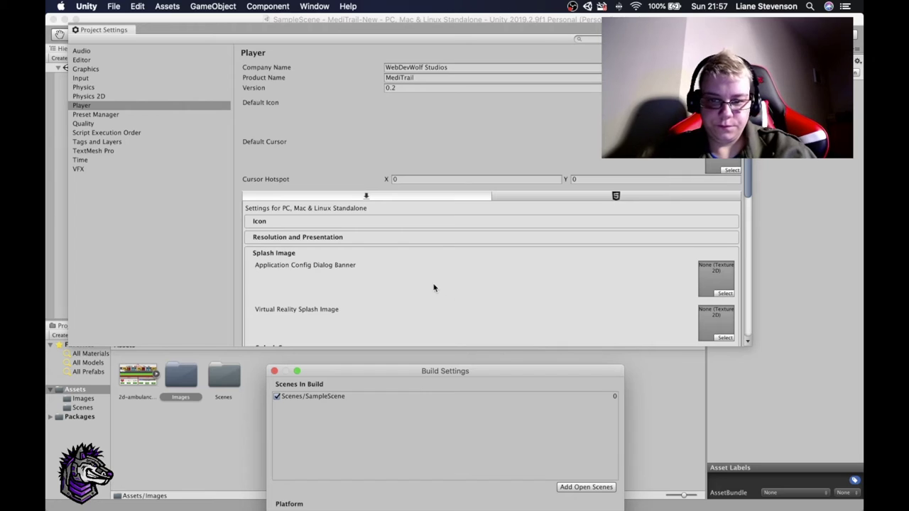
{"action": "scroll", "coordinate": [438, 284], "scroll_direction": "down", "scroll_amount": 3}
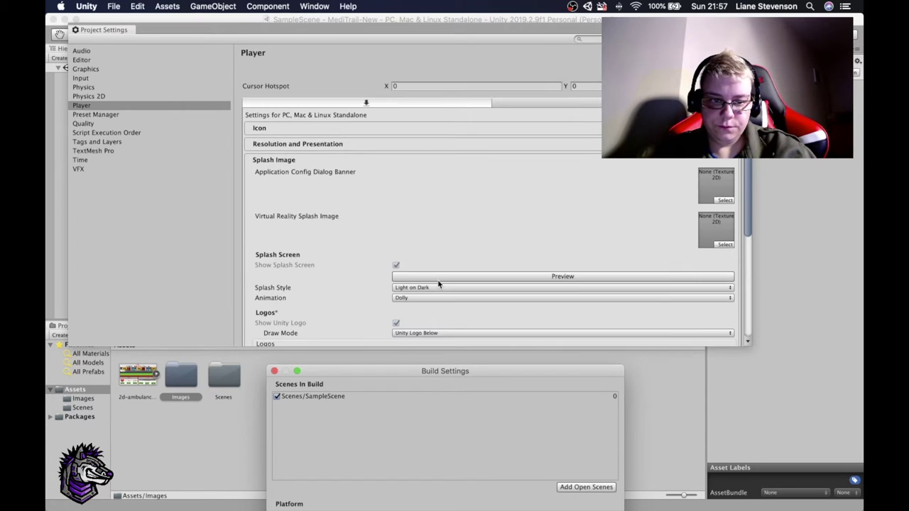
- Set configbanner as the Application Config Dialog Banner image
{"action": "left_click", "coordinate": [724, 201]}
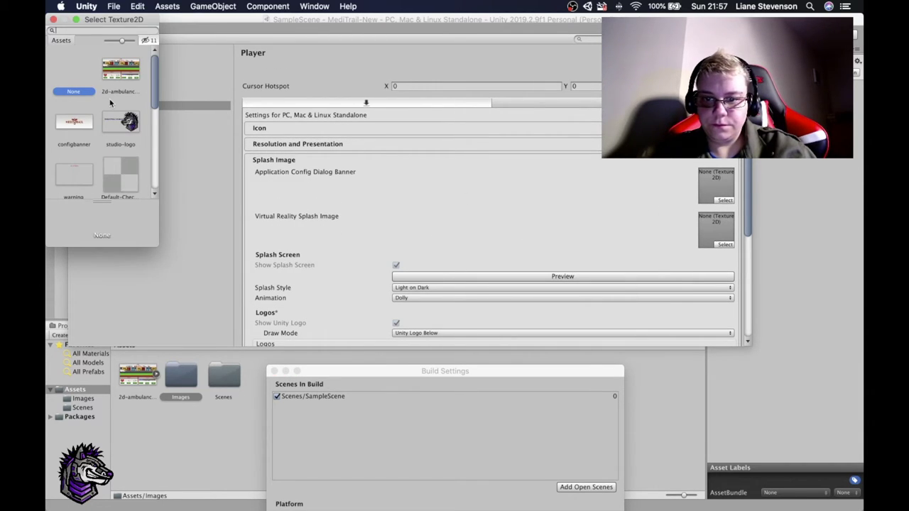
{"action": "left_click", "coordinate": [81, 123]}
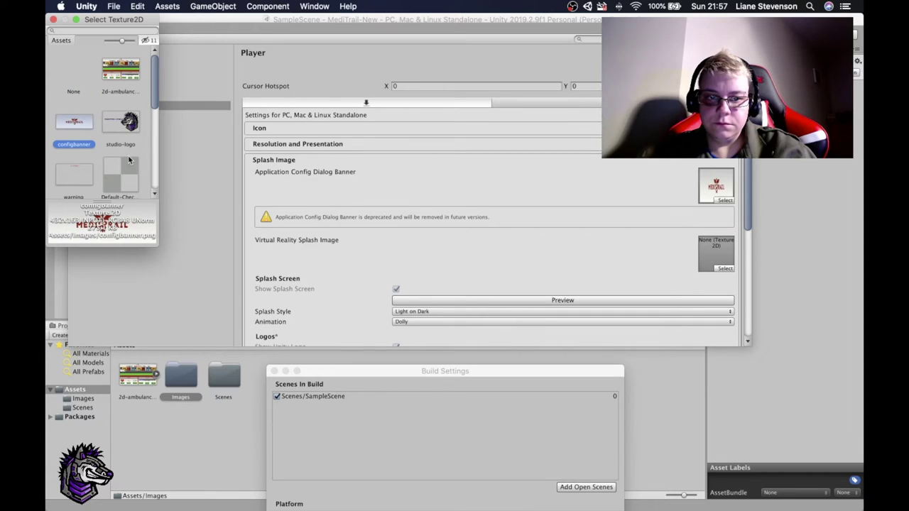
{"action": "left_click", "coordinate": [52, 19]}
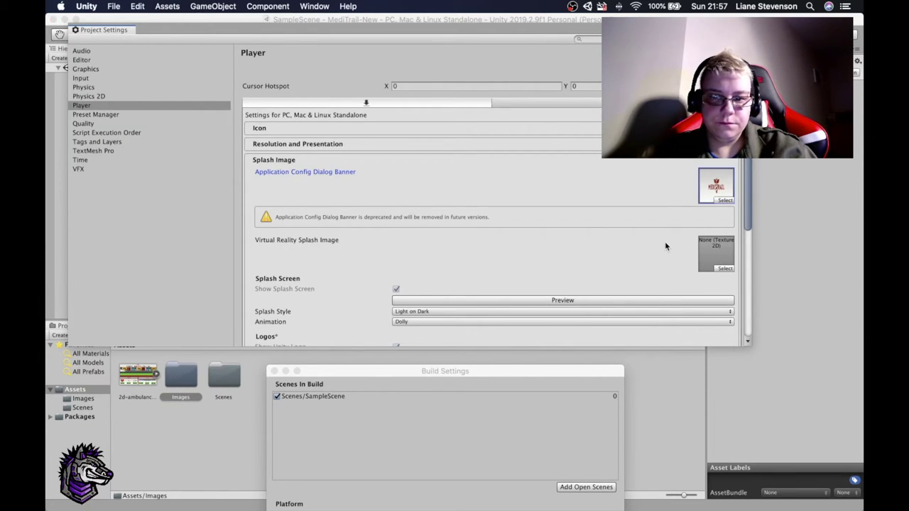
{"action": "scroll", "coordinate": [665, 247], "scroll_direction": "down", "scroll_amount": 3}
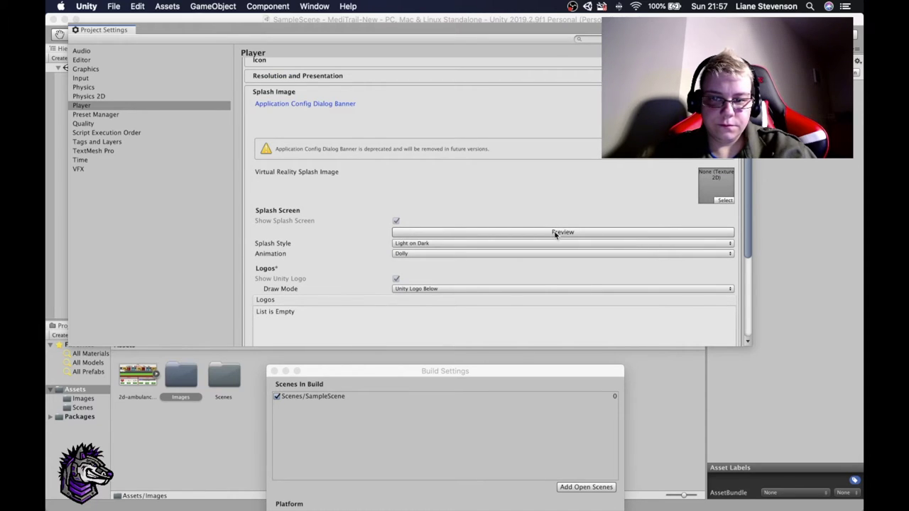
{"action": "scroll", "coordinate": [550, 200], "scroll_direction": "down", "scroll_amount": 5}
{"action": "scroll", "coordinate": [550, 199], "scroll_direction": "up", "scroll_amount": 2}
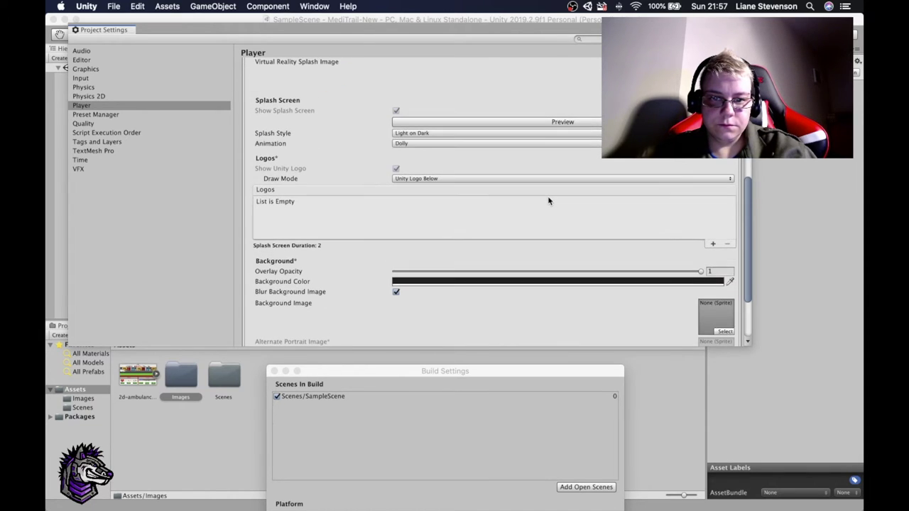
- Set Draw Mode to All Sequential and Unity logo duration to 4, then add an empty logo slot first
{"action": "left_click", "coordinate": [543, 207]}
{"action": "left_click", "coordinate": [534, 214]}
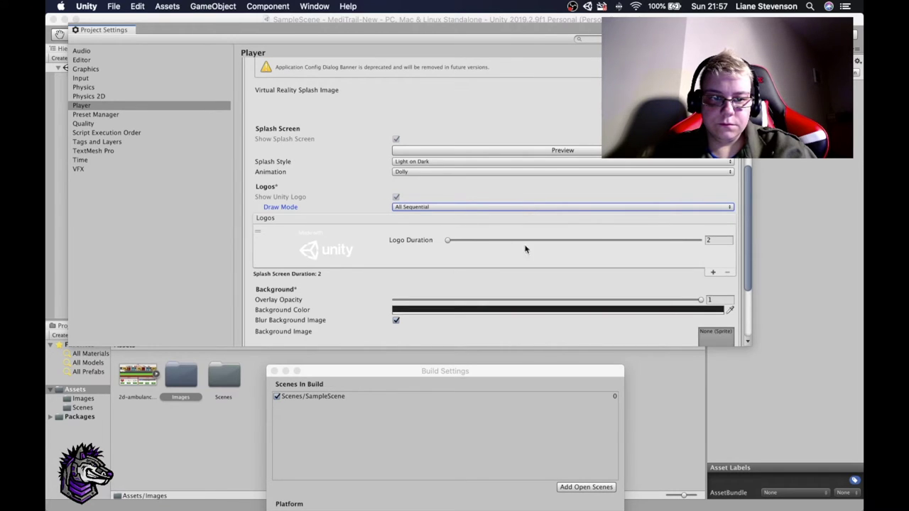
{"action": "left_click", "coordinate": [711, 241]}
{"action": "type", "text": "4"}
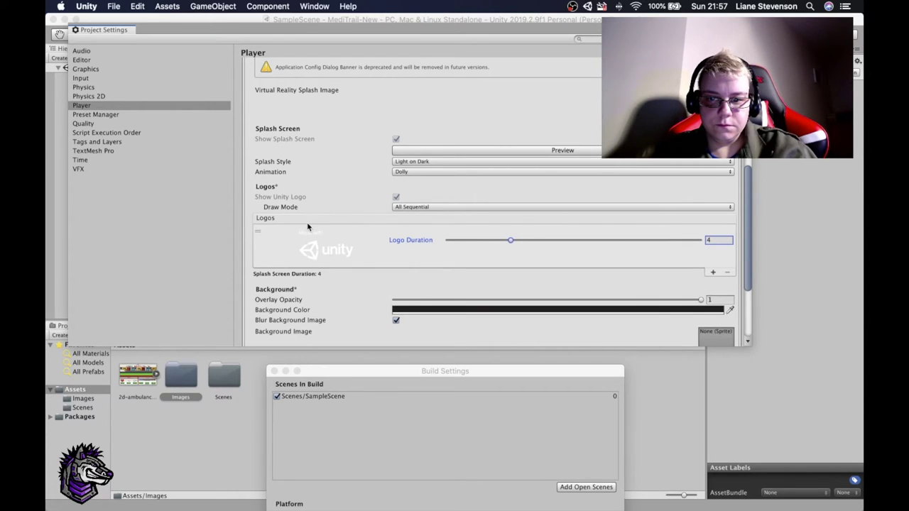
{"action": "left_click", "coordinate": [713, 273]}
{"action": "left_click_drag", "start_coordinate": [268, 277], "coordinate": [299, 262]}
- Assign the warning image to the first logo slot with a 5-second duration
{"action": "left_click", "coordinate": [298, 262]}
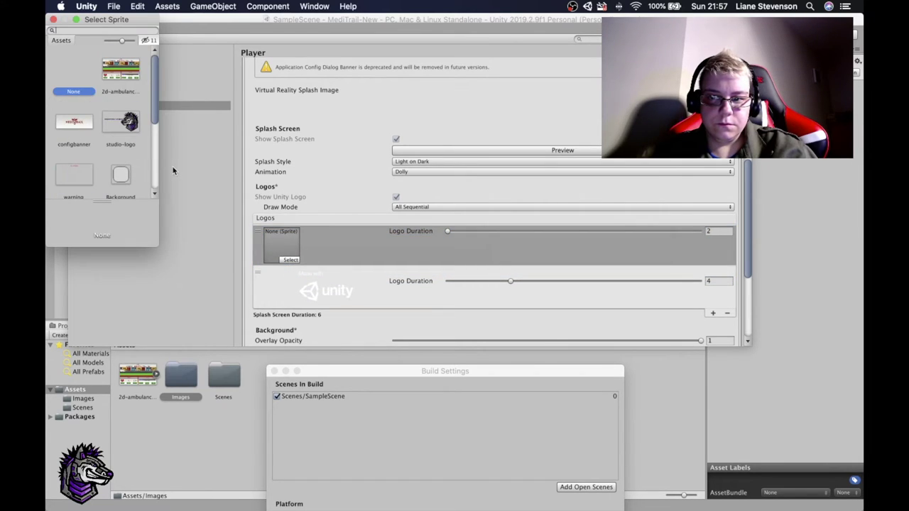
{"action": "scroll", "coordinate": [83, 146], "scroll_direction": "down", "scroll_amount": 5}
{"action": "left_click", "coordinate": [78, 103]}
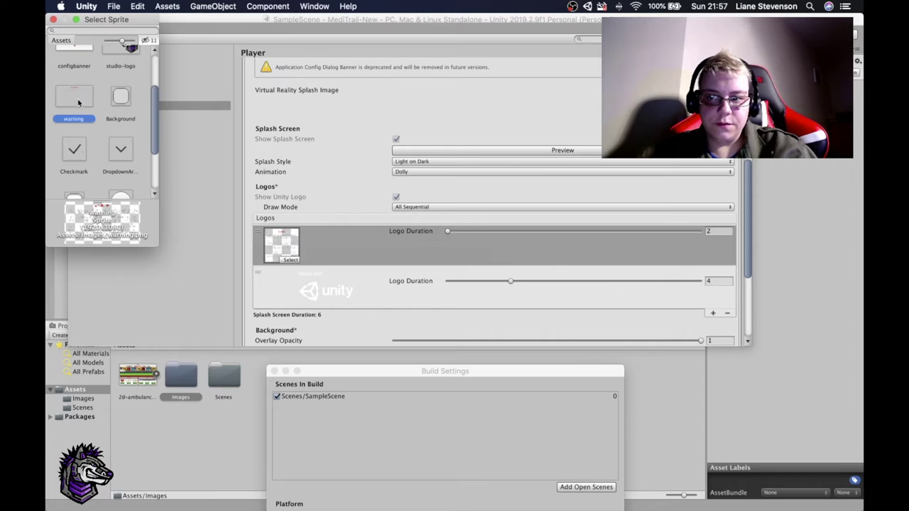
{"action": "left_click", "coordinate": [52, 19]}
{"action": "left_click", "coordinate": [719, 231]}
{"action": "type", "text": "5"}
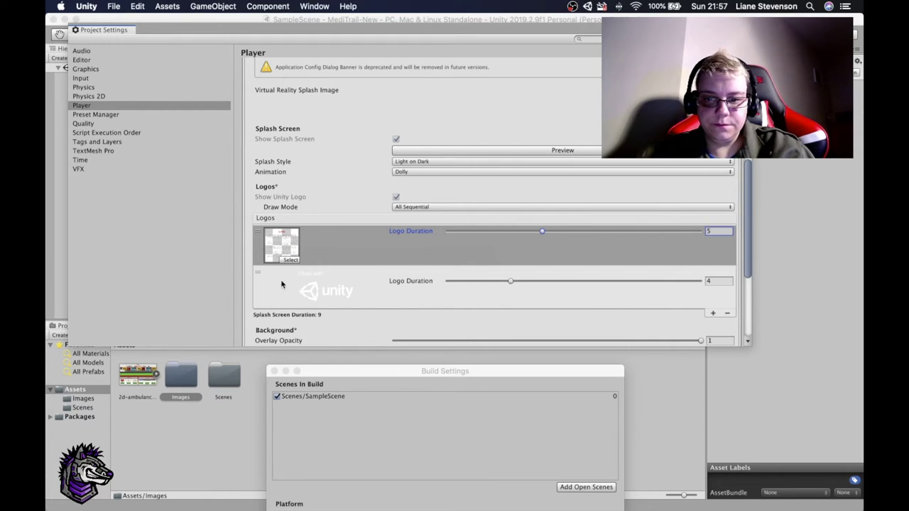
- Add a second logo slot using studio-logo with a 4-second duration
{"action": "left_click", "coordinate": [712, 313]}
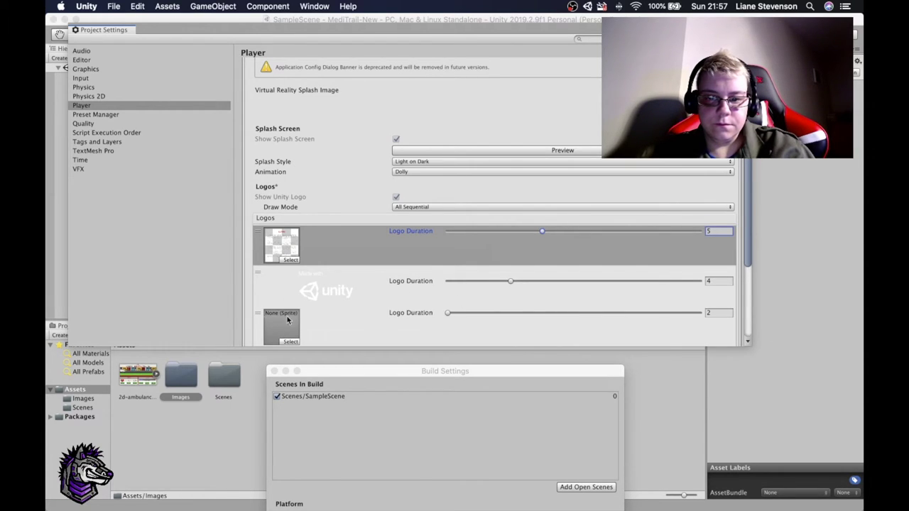
{"action": "left_click_drag", "start_coordinate": [260, 315], "coordinate": [259, 282]}
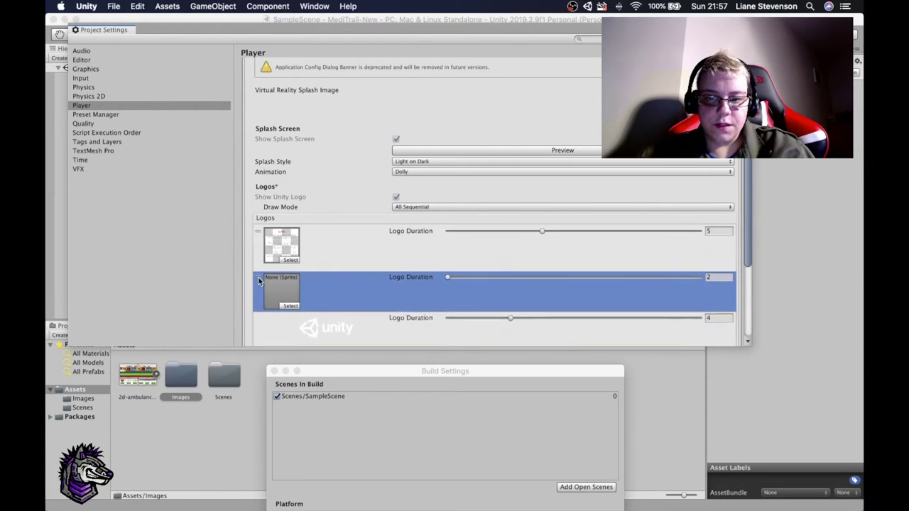
{"action": "left_click", "coordinate": [289, 305]}
{"action": "left_click", "coordinate": [112, 120]}
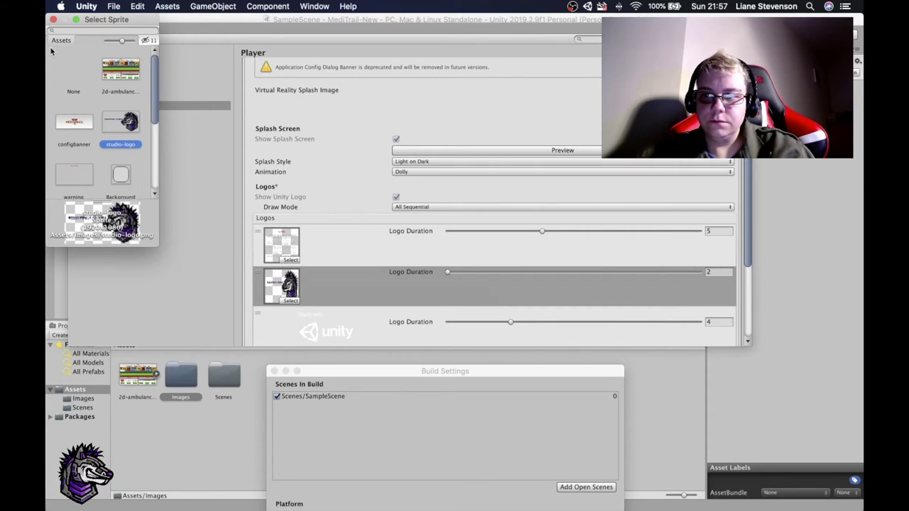
{"action": "double_click", "coordinate": [129, 126]}
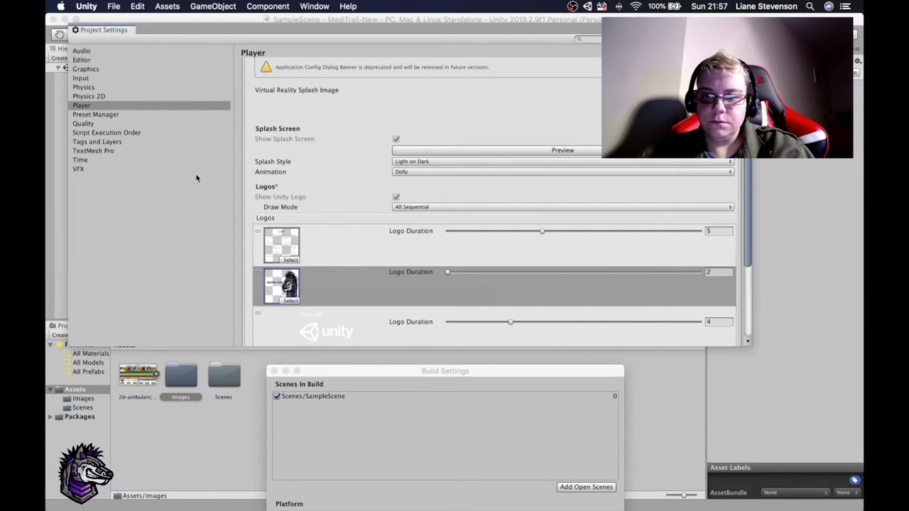
{"action": "scroll", "coordinate": [464, 261], "scroll_direction": "down", "scroll_amount": 3}
{"action": "left_click", "coordinate": [711, 229]}
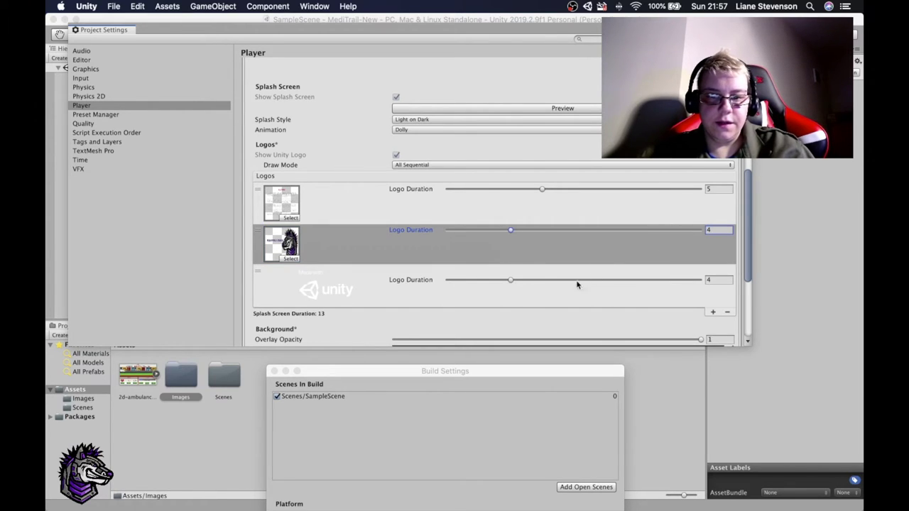
{"action": "left_click", "coordinate": [356, 291]}
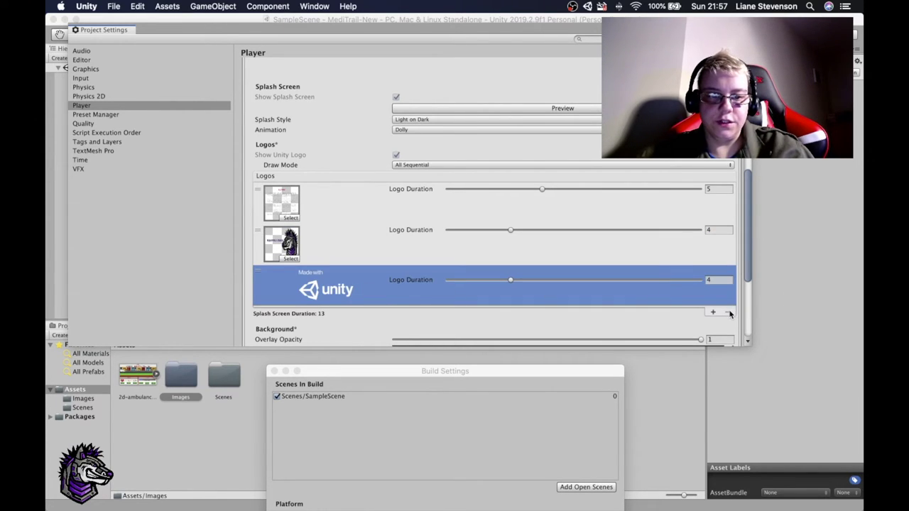
{"action": "scroll", "coordinate": [579, 263], "scroll_direction": "up", "scroll_amount": 5}
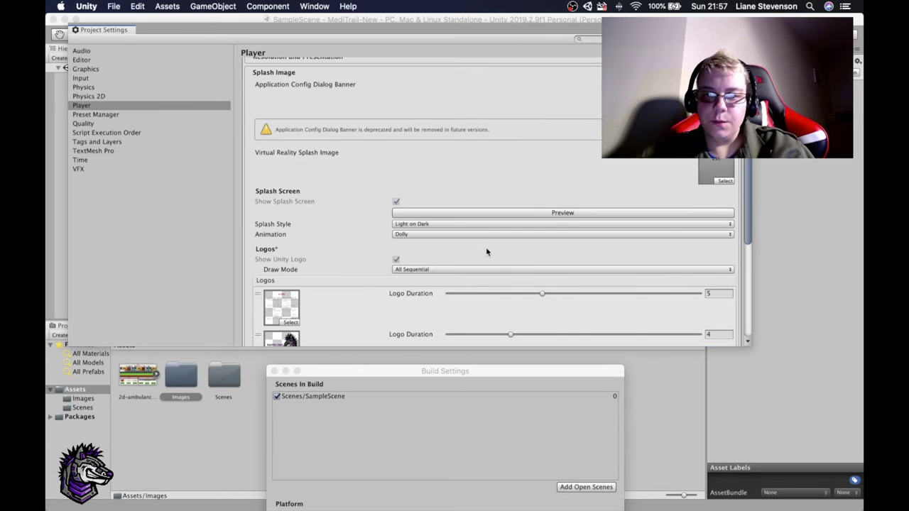
- Keep Light on Dark splash style and Dolly animation, then start the splash preview
{"action": "scroll", "coordinate": [485, 247], "scroll_direction": "down", "scroll_amount": 2}
{"action": "left_click", "coordinate": [458, 176]}
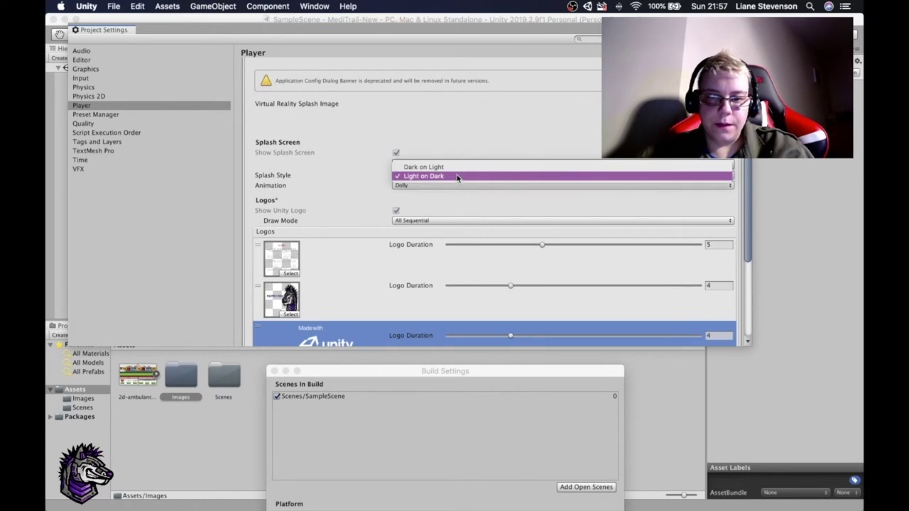
{"action": "left_click", "coordinate": [454, 174]}
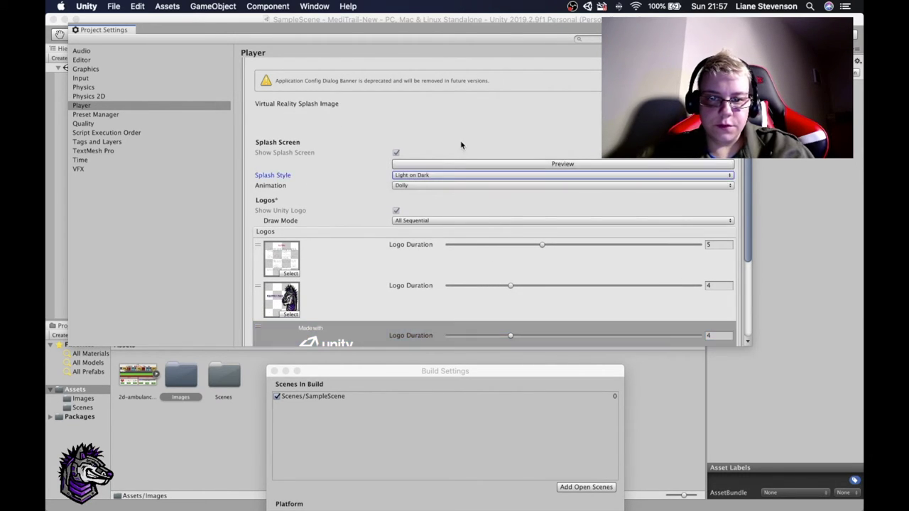
{"action": "left_click", "coordinate": [447, 186]}
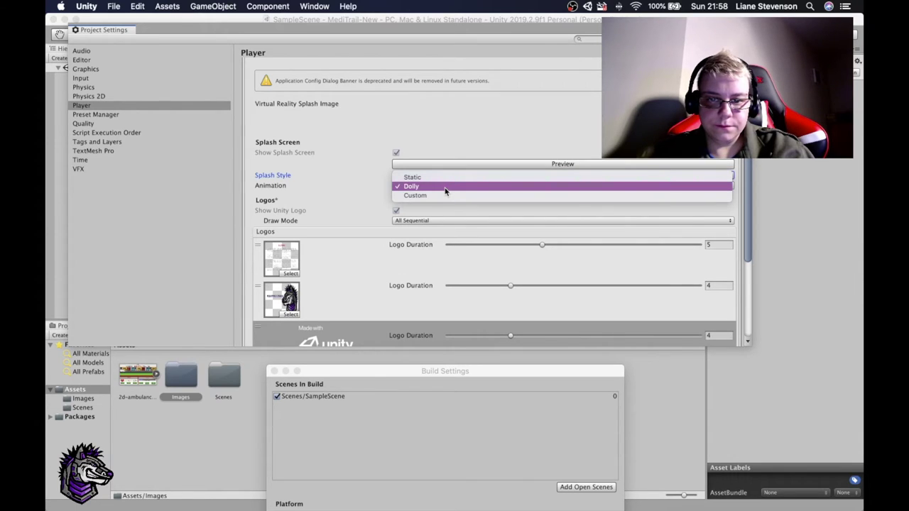
{"action": "left_click", "coordinate": [446, 188]}
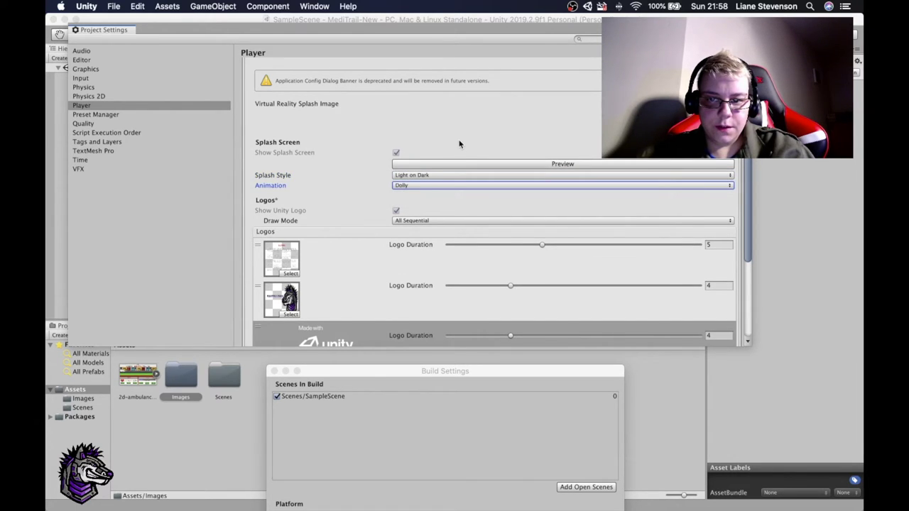
{"action": "left_click", "coordinate": [454, 164]}
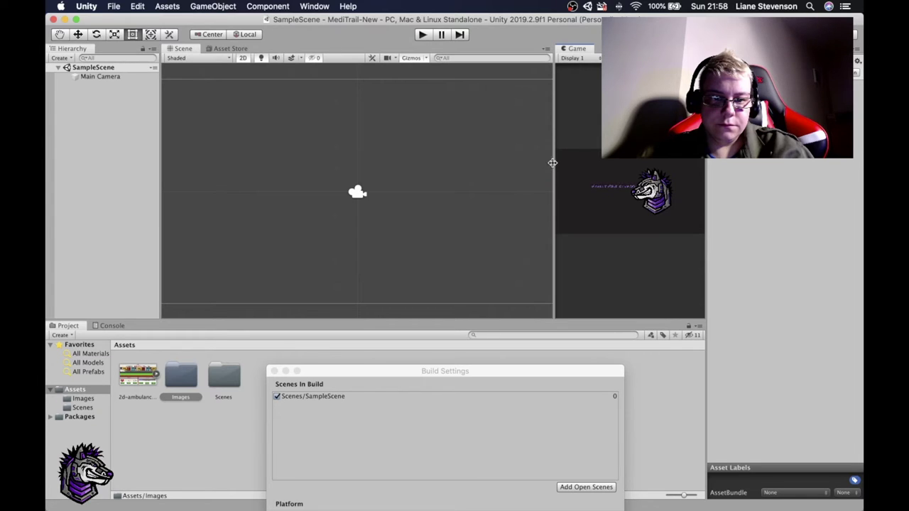
- Widen the Game view and watch the splash preview through to the Made with Unity logo
{"action": "left_click_drag", "start_coordinate": [553, 163], "coordinate": [283, 162]}
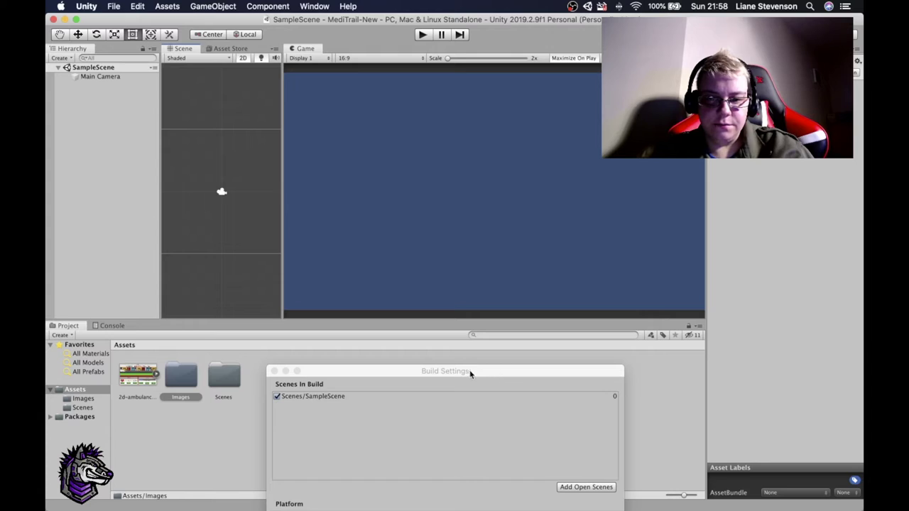
{"action": "mouse_move", "coordinate": [854, 405]}
{"action": "right_click", "coordinate": [855, 405]}
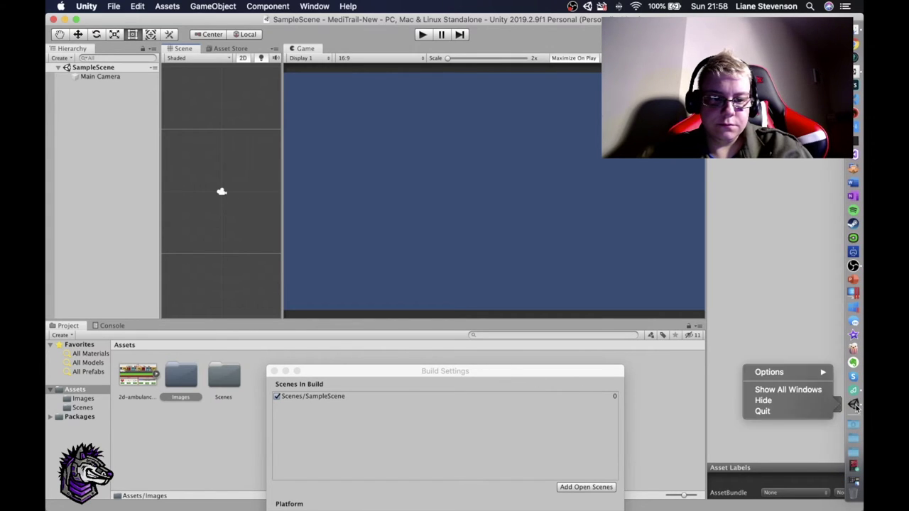
{"action": "left_click", "coordinate": [801, 390]}
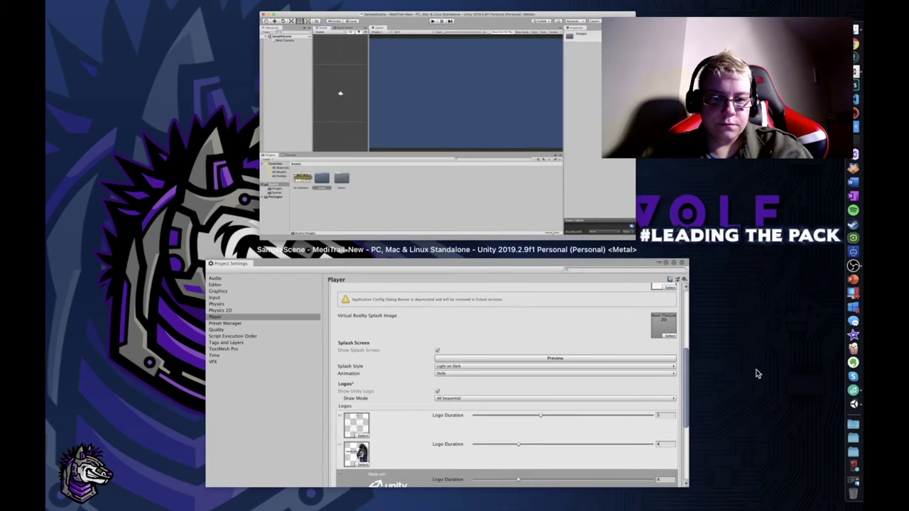
{"action": "left_click", "coordinate": [564, 304]}
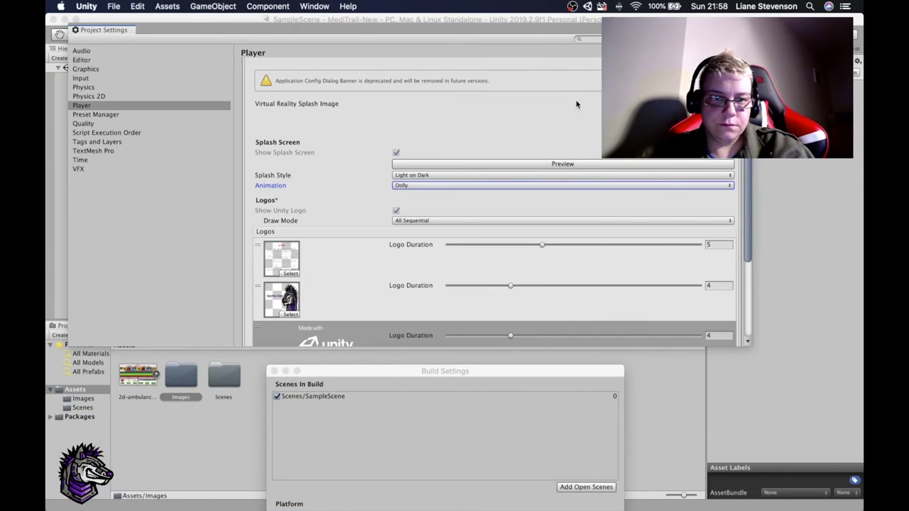
{"action": "left_click", "coordinate": [574, 165]}
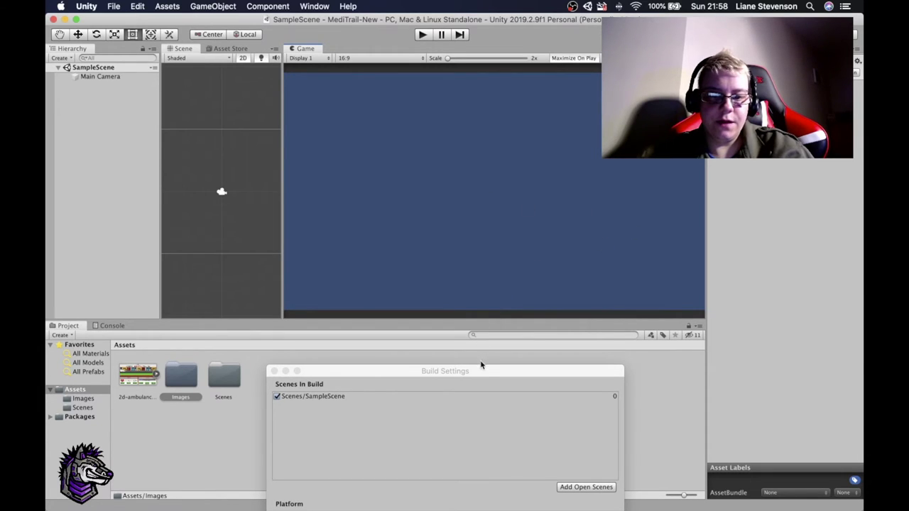
{"action": "left_click_drag", "start_coordinate": [488, 371], "coordinate": [487, 284]}
- Bring Project Settings to the front and review the splash background options
{"action": "mouse_move", "coordinate": [855, 362]}
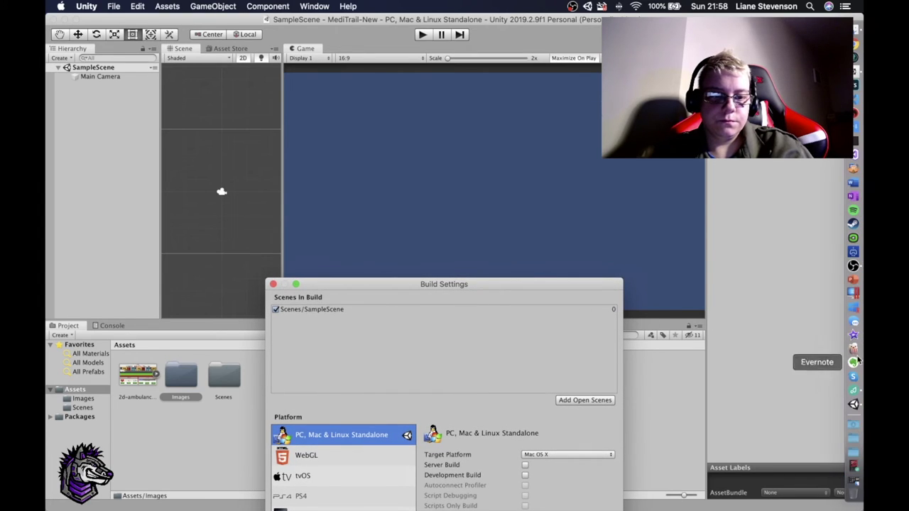
{"action": "right_click", "coordinate": [855, 407]}
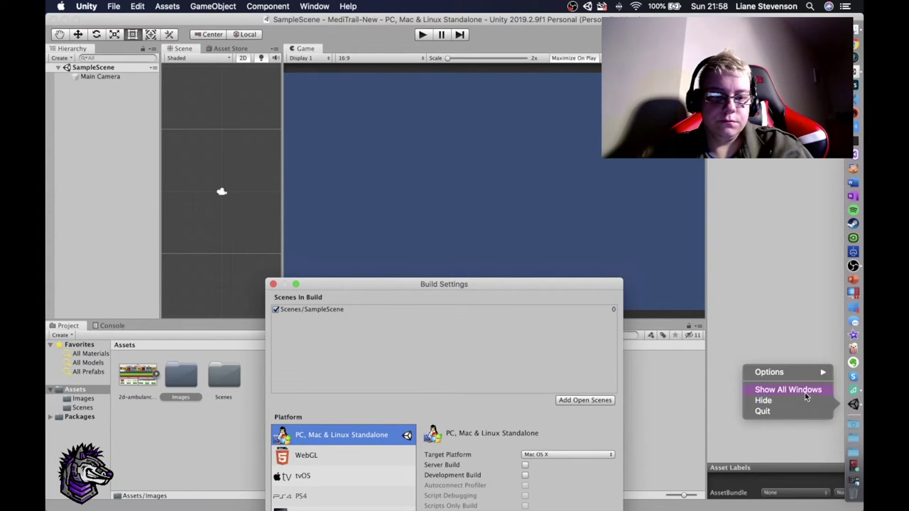
{"action": "left_click", "coordinate": [810, 390]}
{"action": "left_click", "coordinate": [546, 269]}
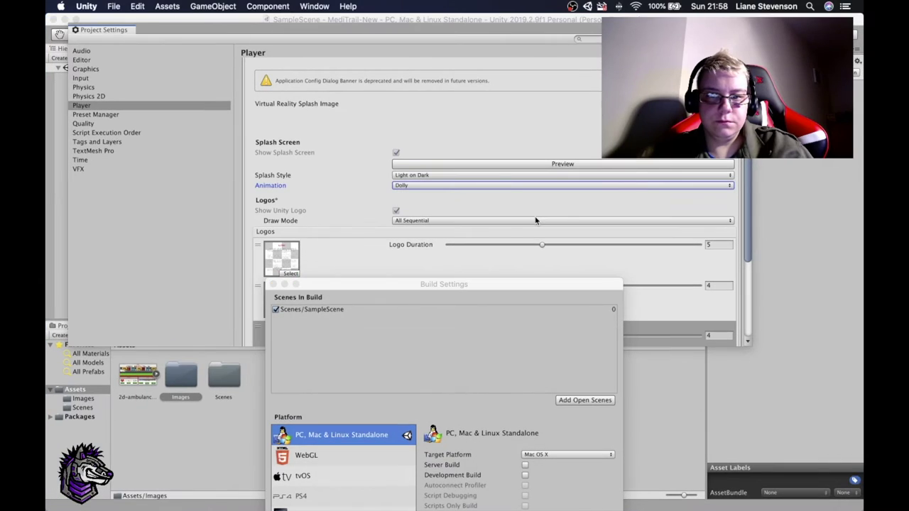
{"action": "left_click_drag", "start_coordinate": [535, 299], "coordinate": [571, 388]}
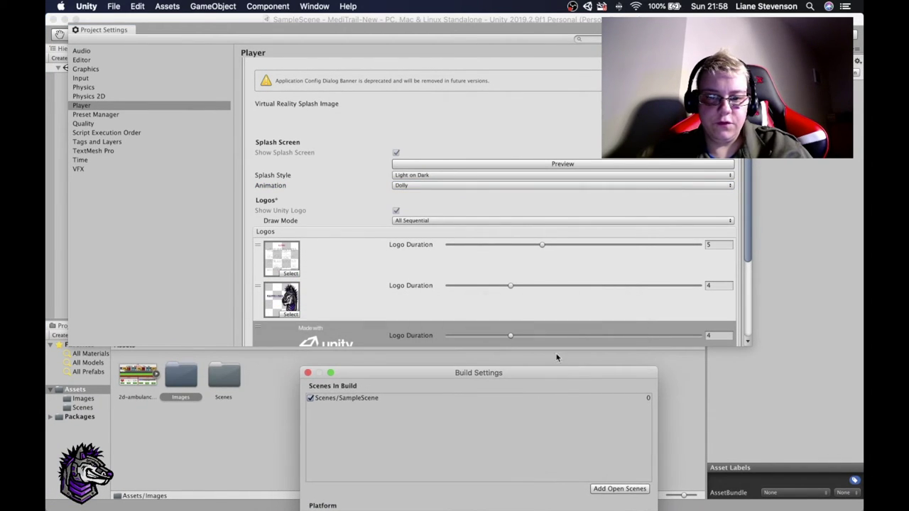
{"action": "scroll", "coordinate": [558, 236], "scroll_direction": "down", "scroll_amount": 3}
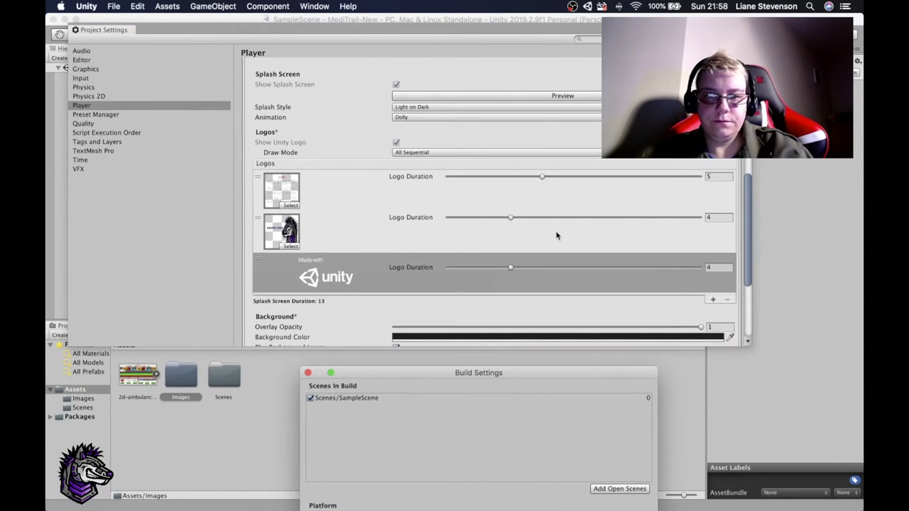
{"action": "scroll", "coordinate": [522, 177], "scroll_direction": "down", "scroll_amount": 6}
{"action": "scroll", "coordinate": [521, 177], "scroll_direction": "up", "scroll_amount": 10}
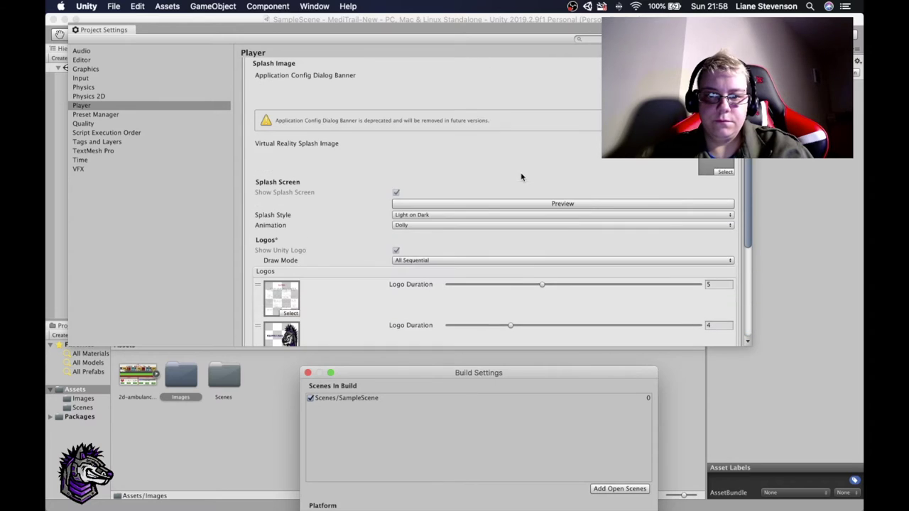
{"action": "left_click", "coordinate": [396, 254]}
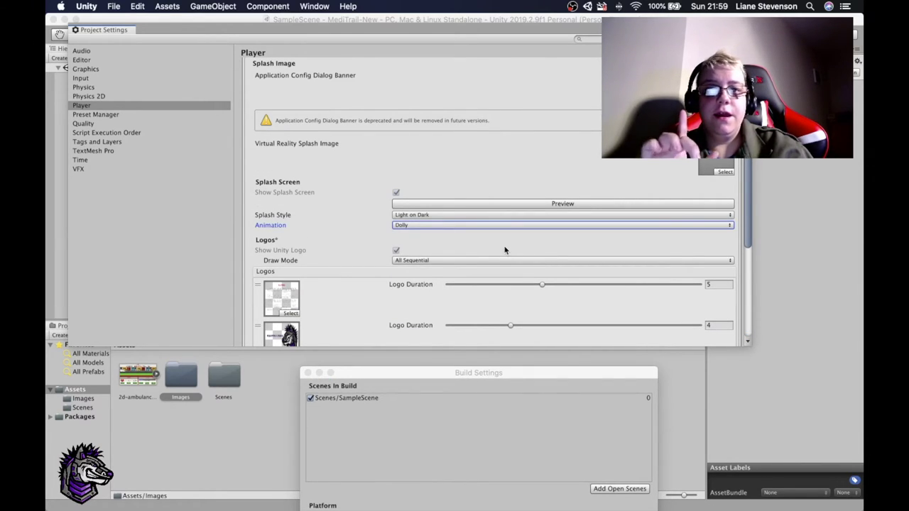
{"action": "scroll", "coordinate": [506, 248], "scroll_direction": "down", "scroll_amount": 5}
{"action": "scroll", "coordinate": [506, 245], "scroll_direction": "down", "scroll_amount": 4}
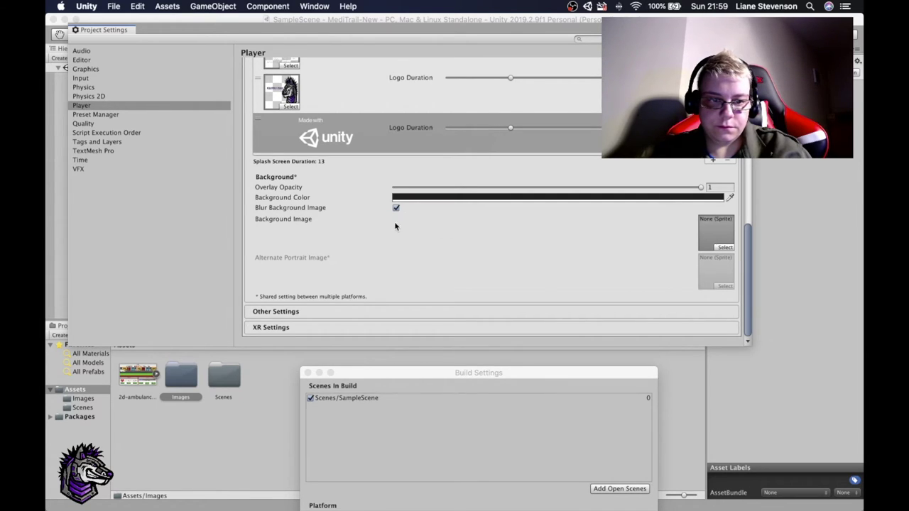
- Expand Other Settings, review its configuration and optimization options, then expand XR Settings
{"action": "left_click", "coordinate": [390, 312]}
{"action": "scroll", "coordinate": [476, 231], "scroll_direction": "up", "scroll_amount": 10}
{"action": "scroll", "coordinate": [475, 231], "scroll_direction": "down", "scroll_amount": 5}
{"action": "scroll", "coordinate": [475, 231], "scroll_direction": "up", "scroll_amount": 2}
{"action": "scroll", "coordinate": [475, 229], "scroll_direction": "down", "scroll_amount": 5}
{"action": "scroll", "coordinate": [474, 228], "scroll_direction": "down", "scroll_amount": 3}
{"action": "scroll", "coordinate": [475, 230], "scroll_direction": "down", "scroll_amount": 4}
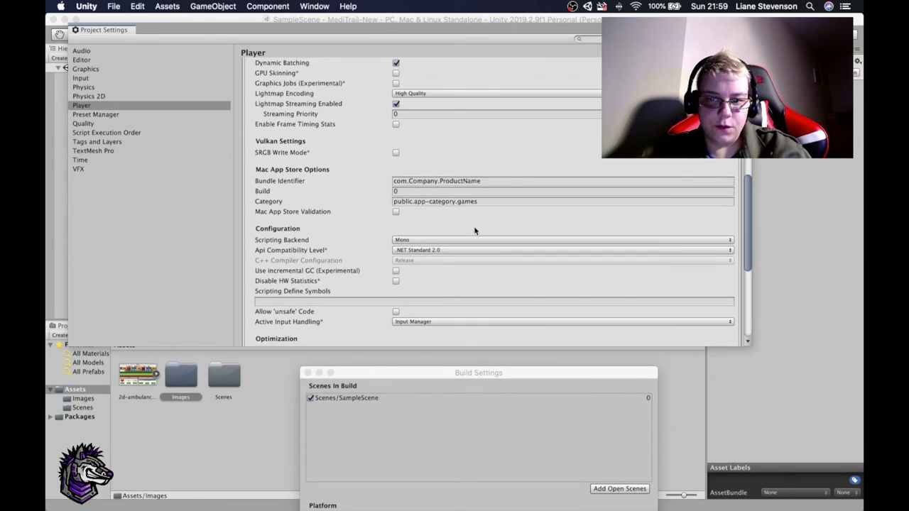
{"action": "scroll", "coordinate": [475, 229], "scroll_direction": "down", "scroll_amount": 2}
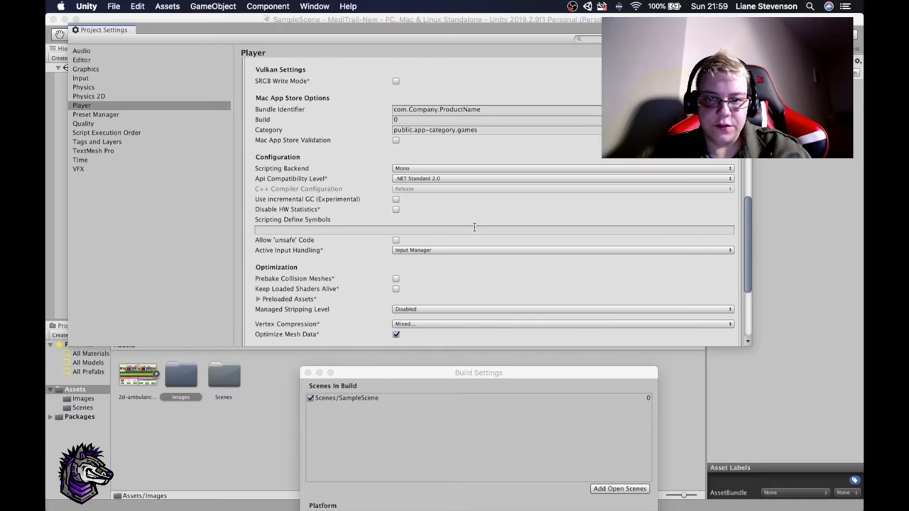
{"action": "scroll", "coordinate": [474, 227], "scroll_direction": "down", "scroll_amount": 2}
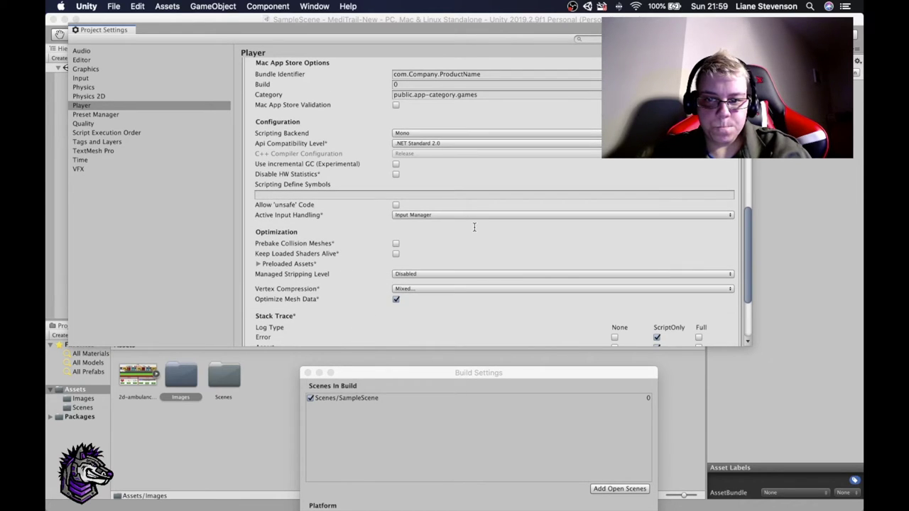
{"action": "scroll", "coordinate": [474, 228], "scroll_direction": "down", "scroll_amount": 1}
{"action": "scroll", "coordinate": [475, 227], "scroll_direction": "up", "scroll_amount": 2}
{"action": "scroll", "coordinate": [474, 228], "scroll_direction": "down", "scroll_amount": 6}
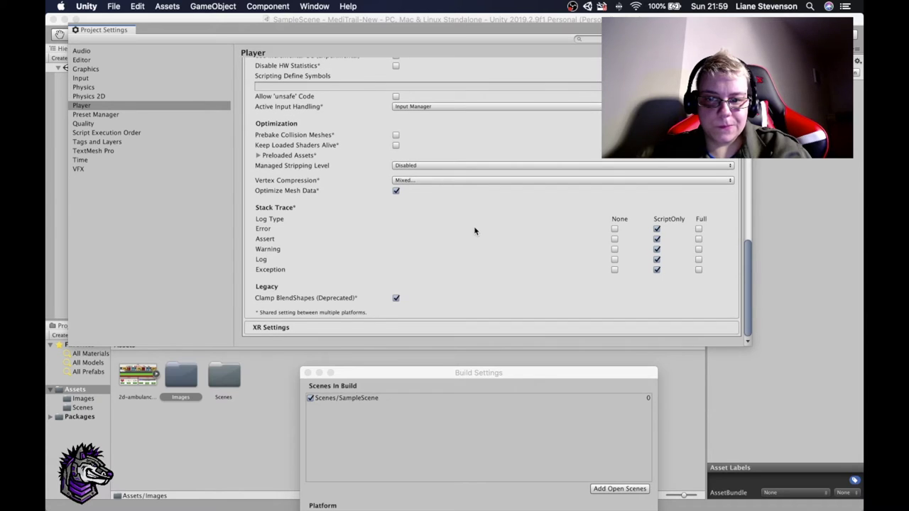
{"action": "left_click", "coordinate": [407, 326]}
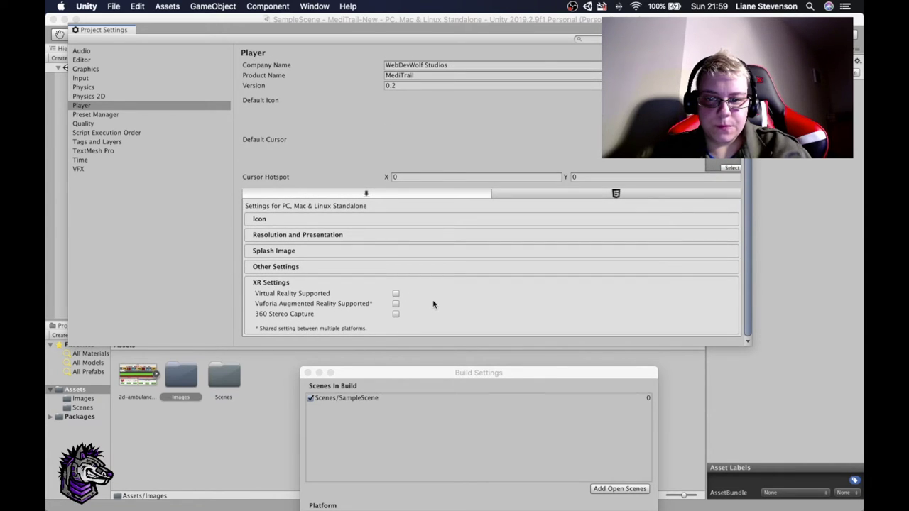
- Check the WebGL Player settings, return to PC, Mac & Linux Standalone, then view Preset Manager
{"action": "left_click", "coordinate": [548, 195]}
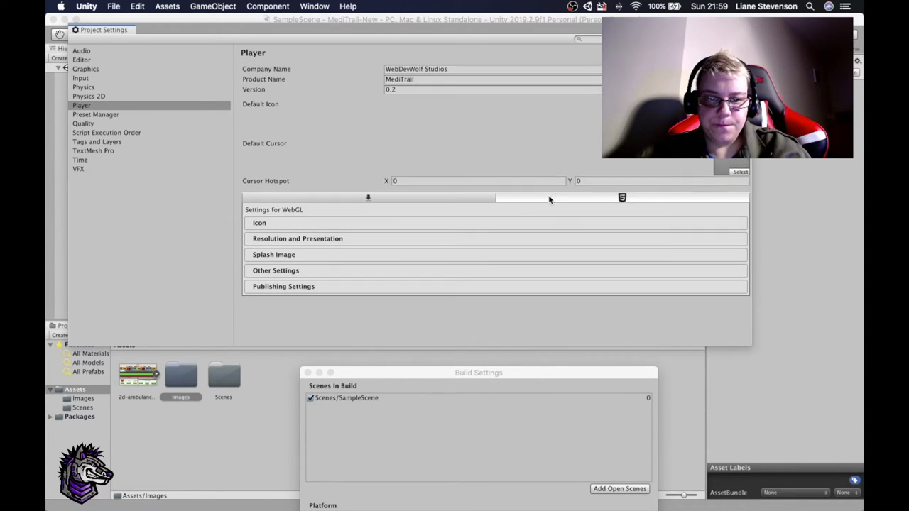
{"action": "left_click", "coordinate": [408, 201]}
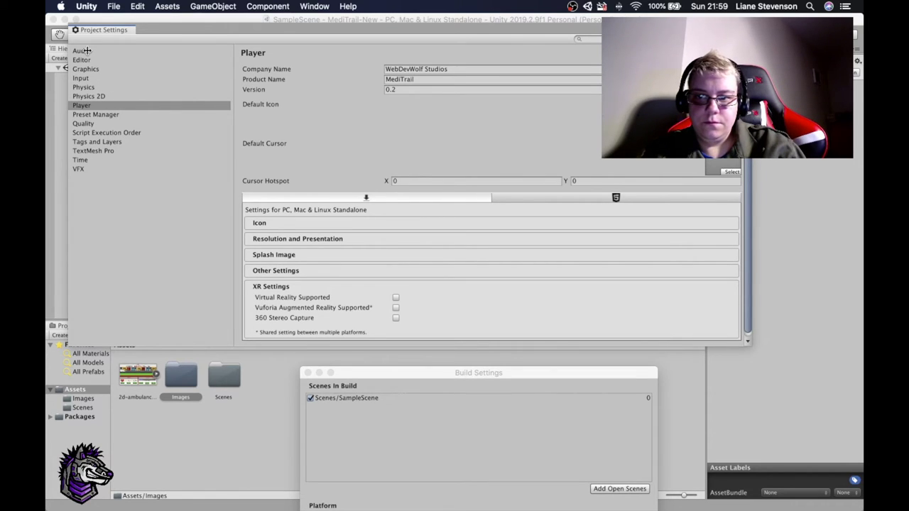
{"action": "left_click", "coordinate": [85, 114]}
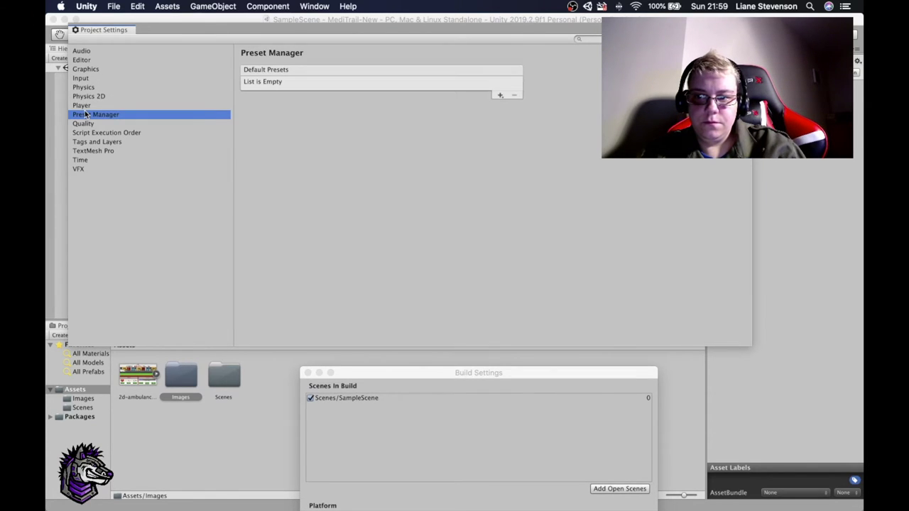
- Review the Audio, Editor and Graphics project settings
{"action": "left_click", "coordinate": [86, 53]}
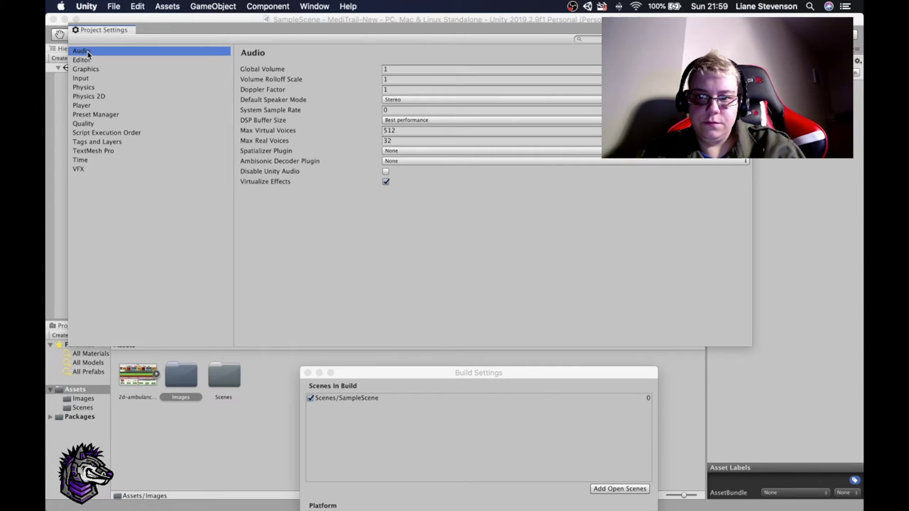
{"action": "left_click", "coordinate": [87, 61]}
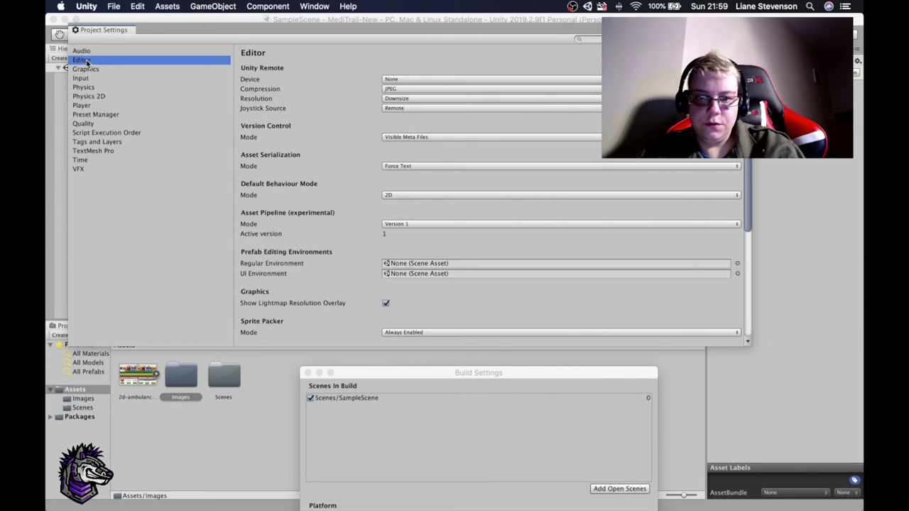
{"action": "scroll", "coordinate": [260, 165], "scroll_direction": "down", "scroll_amount": 8}
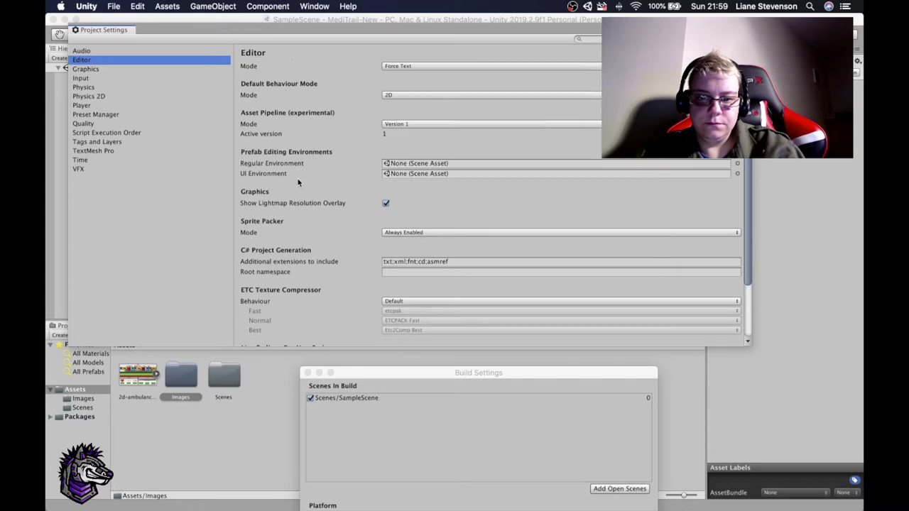
{"action": "scroll", "coordinate": [299, 181], "scroll_direction": "down", "scroll_amount": 2}
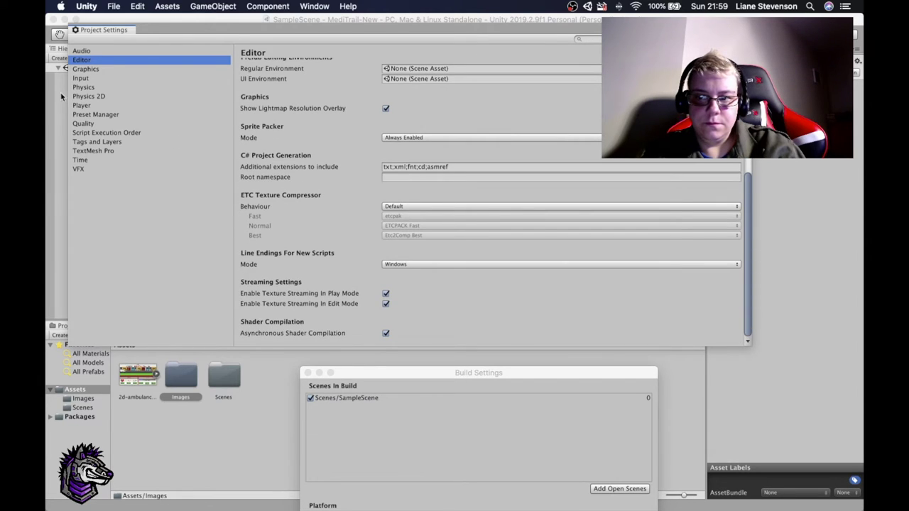
{"action": "left_click", "coordinate": [88, 69]}
{"action": "scroll", "coordinate": [358, 135], "scroll_direction": "down", "scroll_amount": 10}
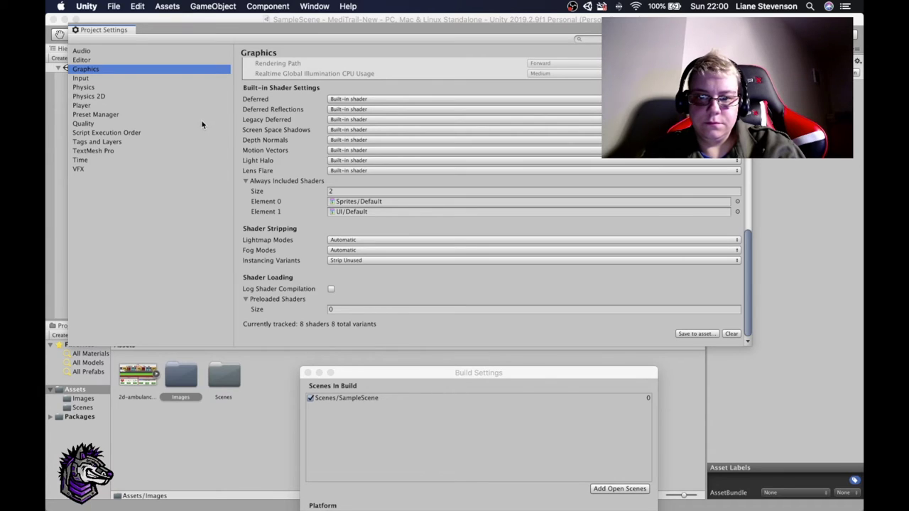
- Review the Input and Preset Manager settings, then the Quality levels Very Low through Ultra
{"action": "left_click", "coordinate": [82, 78]}
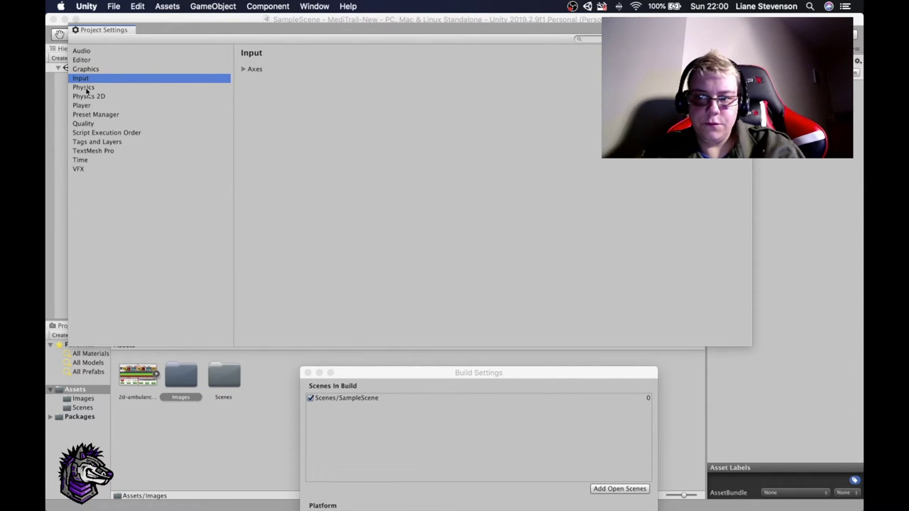
{"action": "left_click", "coordinate": [109, 116]}
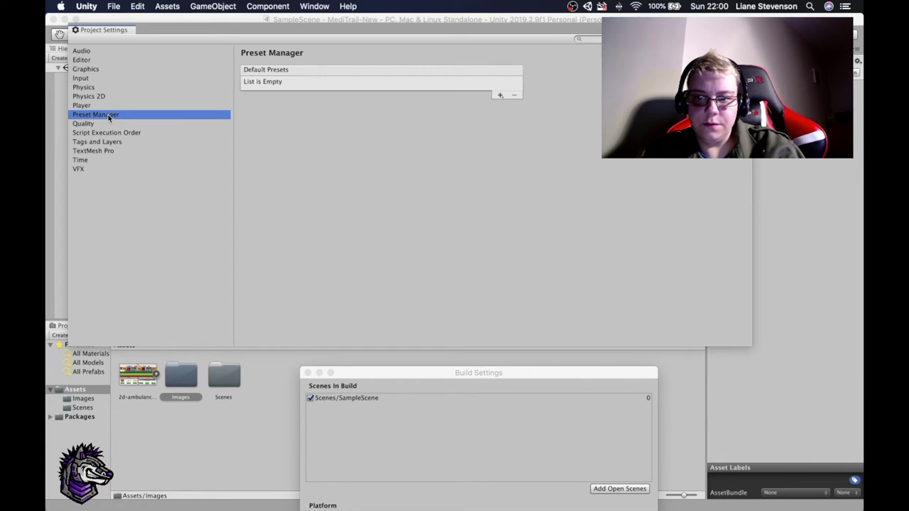
{"action": "left_click", "coordinate": [84, 124]}
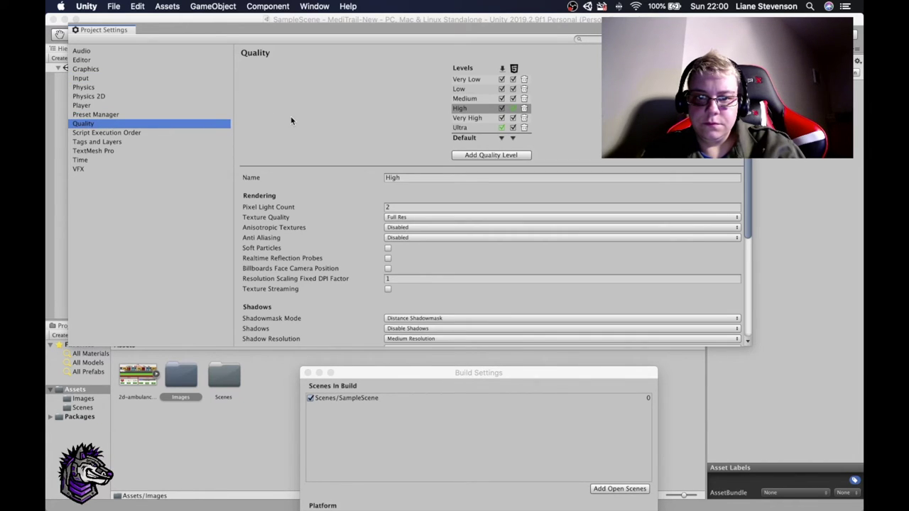
{"action": "scroll", "coordinate": [297, 122], "scroll_direction": "down", "scroll_amount": 1}
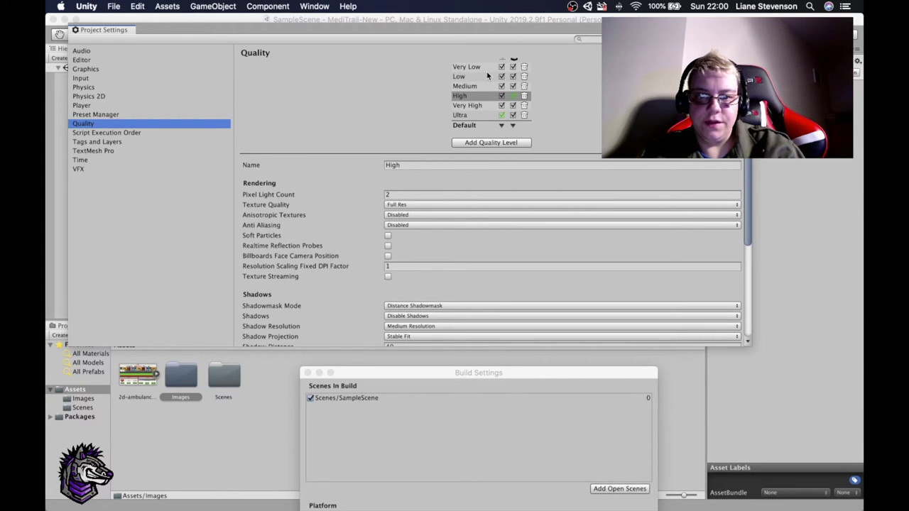
{"action": "scroll", "coordinate": [488, 93], "scroll_direction": "up", "scroll_amount": 1}
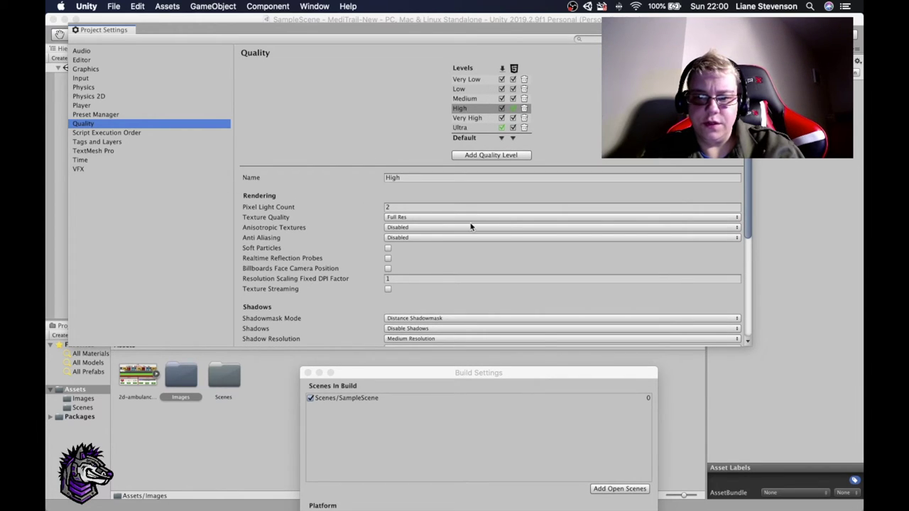
{"action": "scroll", "coordinate": [470, 226], "scroll_direction": "down", "scroll_amount": 5}
{"action": "scroll", "coordinate": [469, 226], "scroll_direction": "up", "scroll_amount": 5}
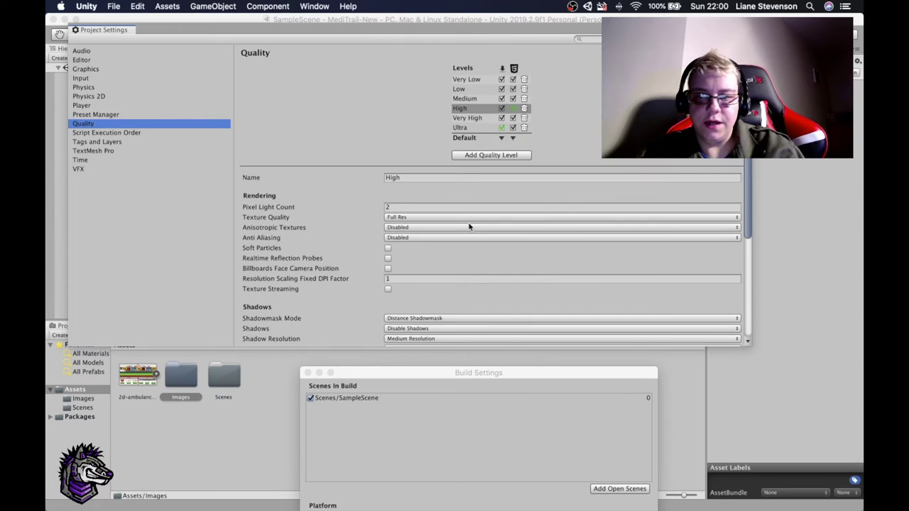
- Browse Script Execution Order, Tags and Layers, TextMesh Pro, Time and VFX, then close Project Settings
{"action": "left_click", "coordinate": [126, 133]}
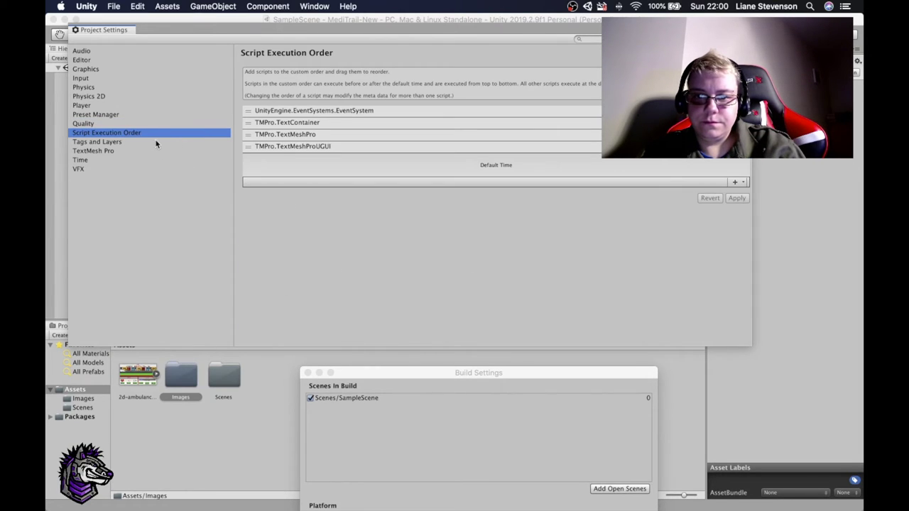
{"action": "left_click", "coordinate": [118, 143]}
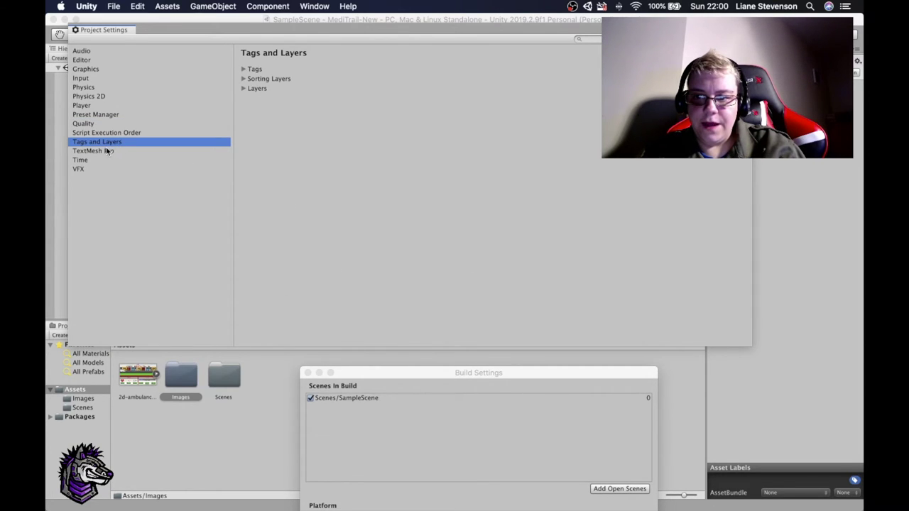
{"action": "left_click", "coordinate": [106, 151]}
{"action": "left_click", "coordinate": [91, 161]}
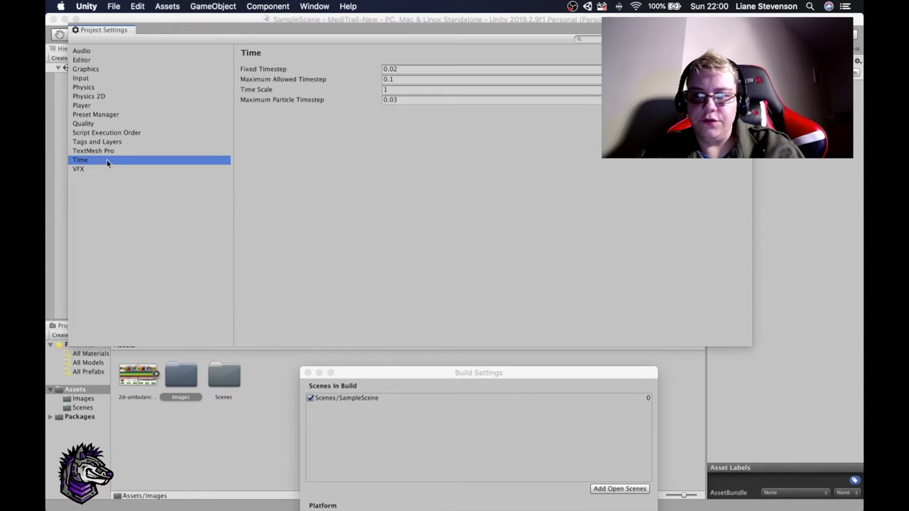
{"action": "left_click", "coordinate": [82, 170]}
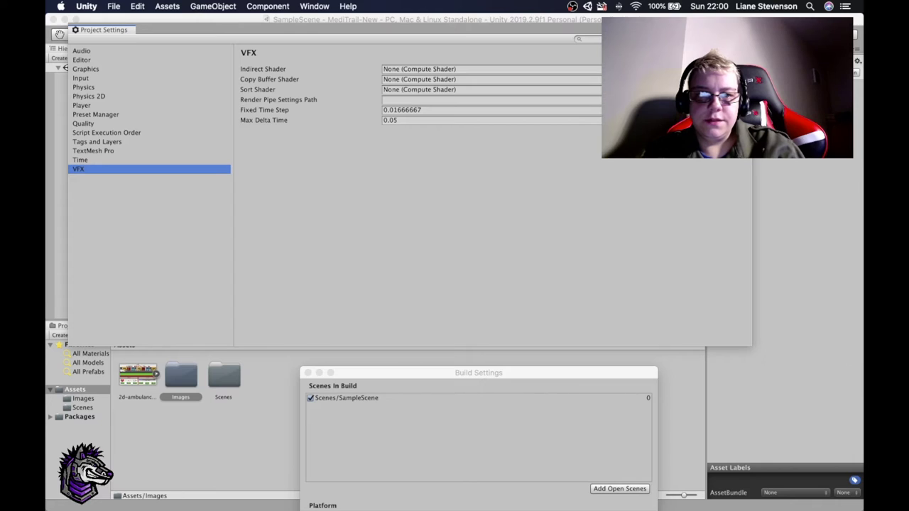
{"action": "key", "text": "super+w"}
{"action": "left_click_drag", "start_coordinate": [502, 372], "coordinate": [457, 81]}
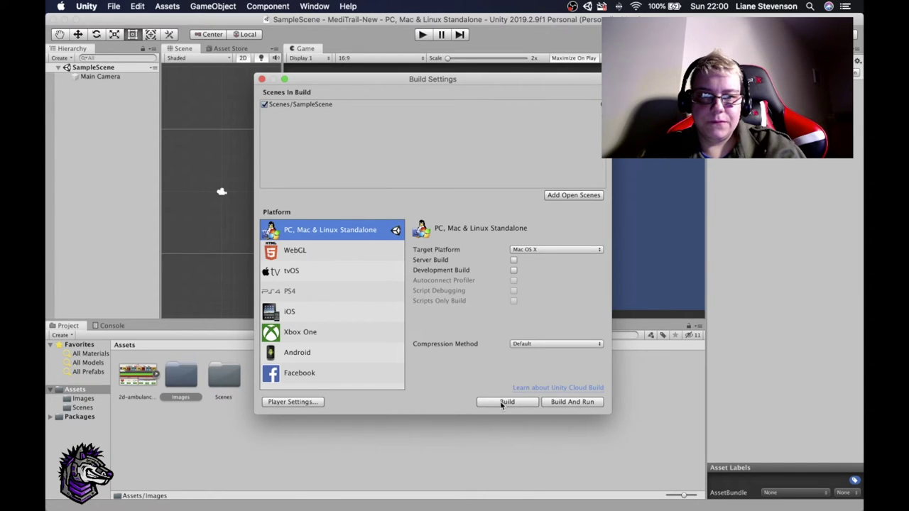
- Start Build And Run for the Mac OS X standalone build
{"action": "left_click", "coordinate": [562, 403]}
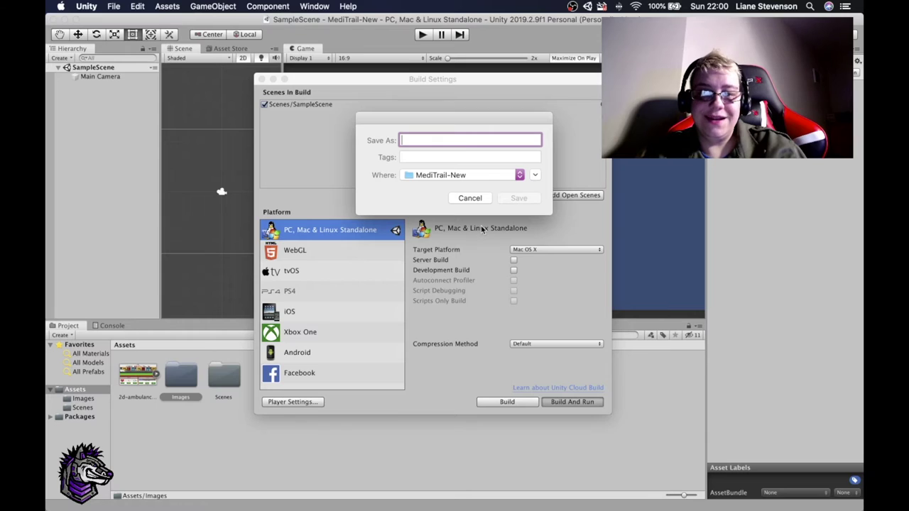
- Save the standalone build as 'MediTrail' in the MediTrail-New folder
{"action": "type", "text": "MediTrail"}
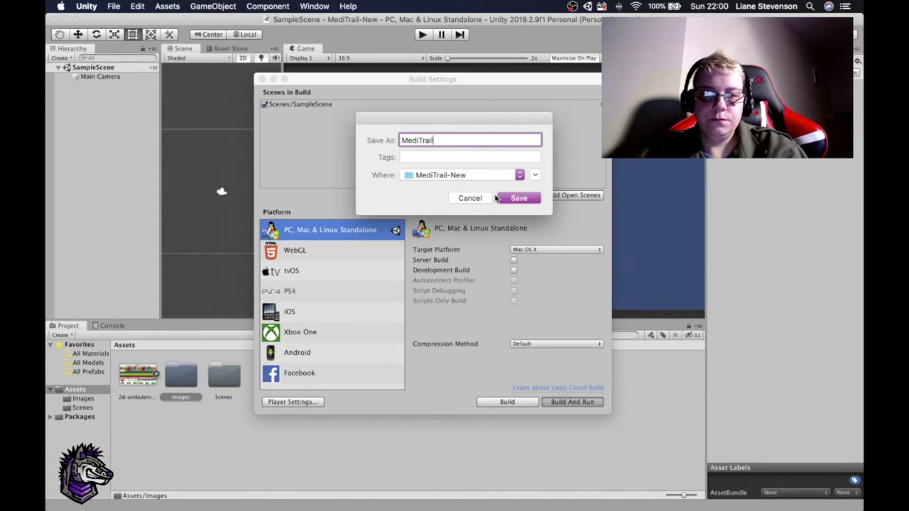
{"action": "left_click", "coordinate": [518, 199]}
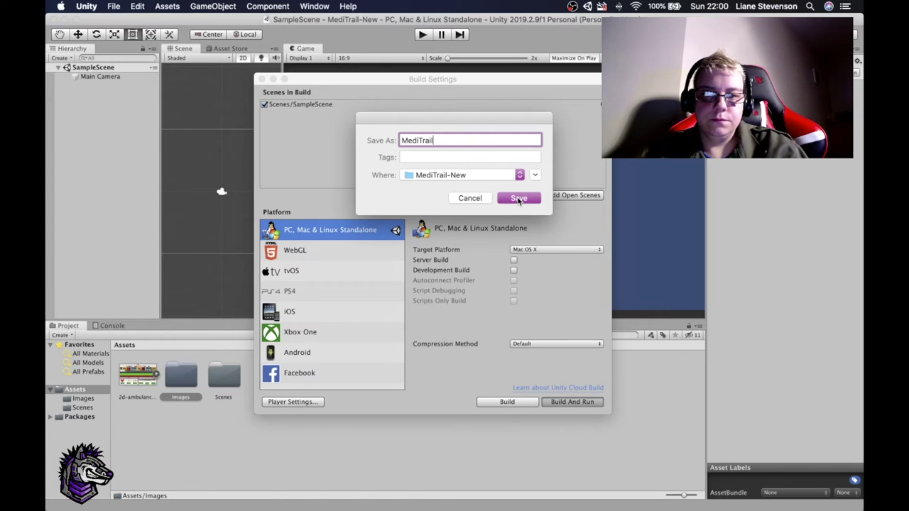
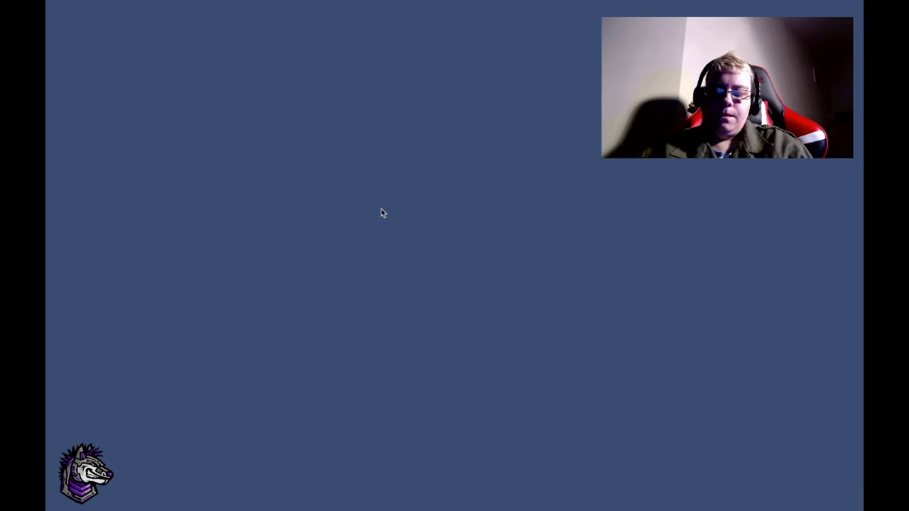
- Switch back to Unity and quit the running MediTrail game from the Dock
{"action": "key", "text": "super+Tab"}
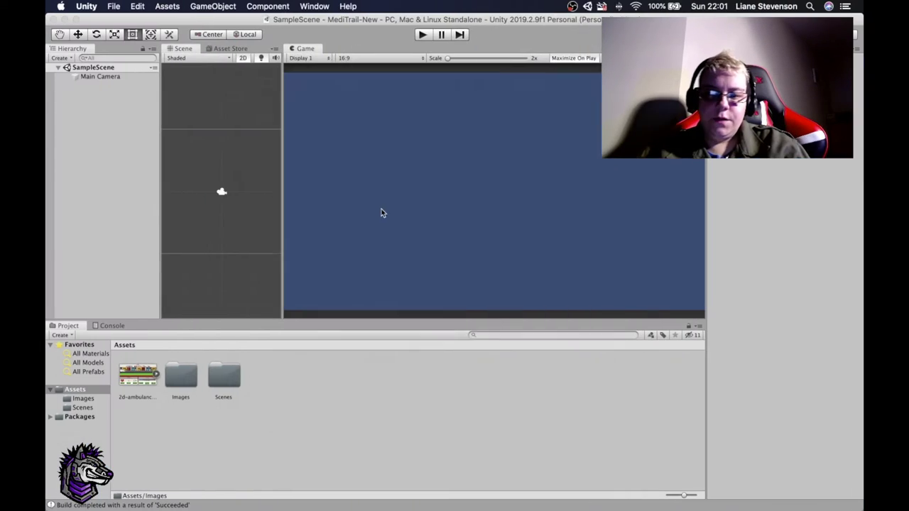
{"action": "key", "text": "super+shift+b"}
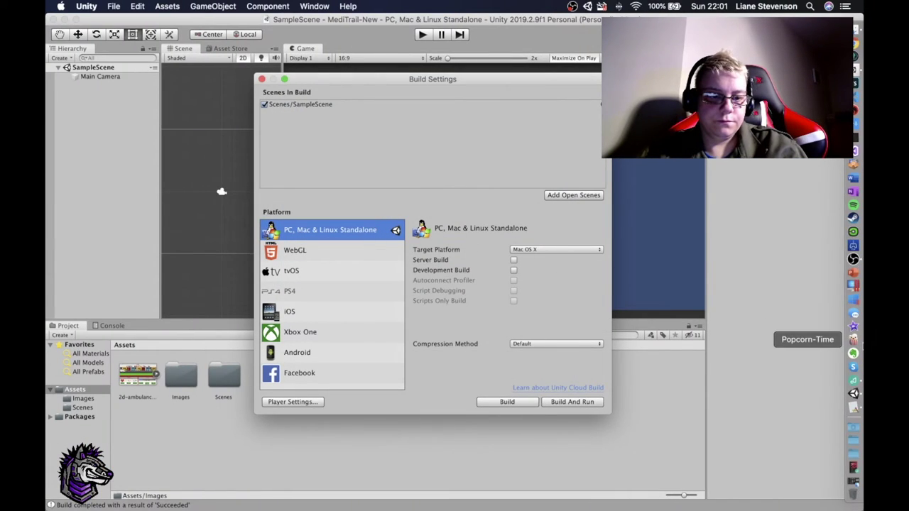
{"action": "right_click", "coordinate": [854, 407]}
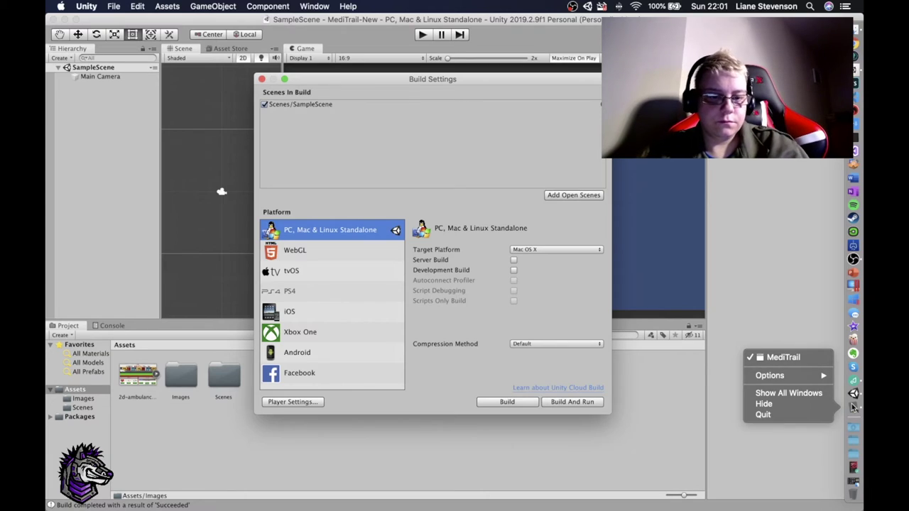
{"action": "left_click", "coordinate": [789, 414]}
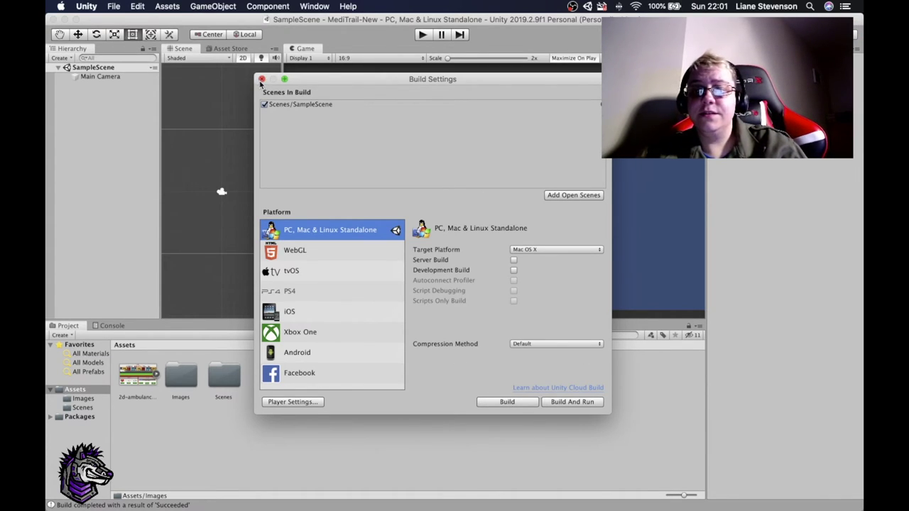
- Open Player Settings and expand the Splash Image section
{"action": "left_click", "coordinate": [282, 402]}
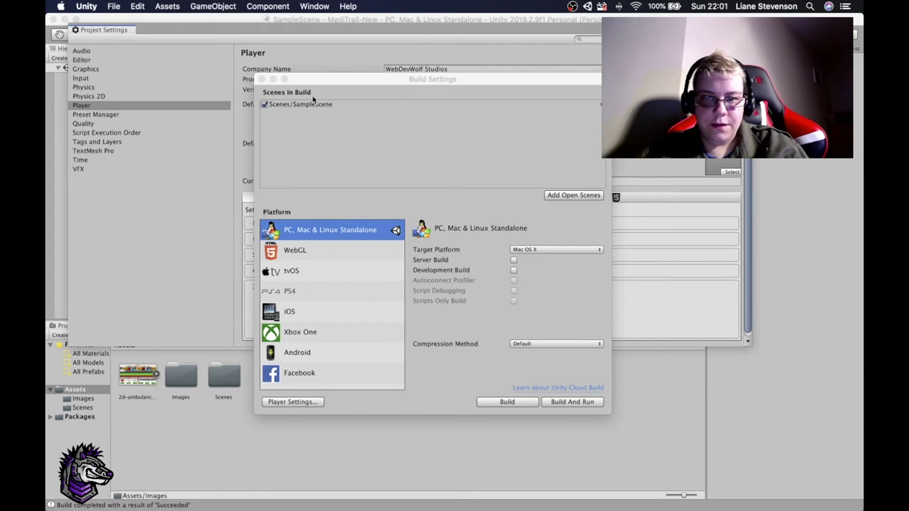
{"action": "left_click_drag", "start_coordinate": [436, 80], "coordinate": [426, 388]}
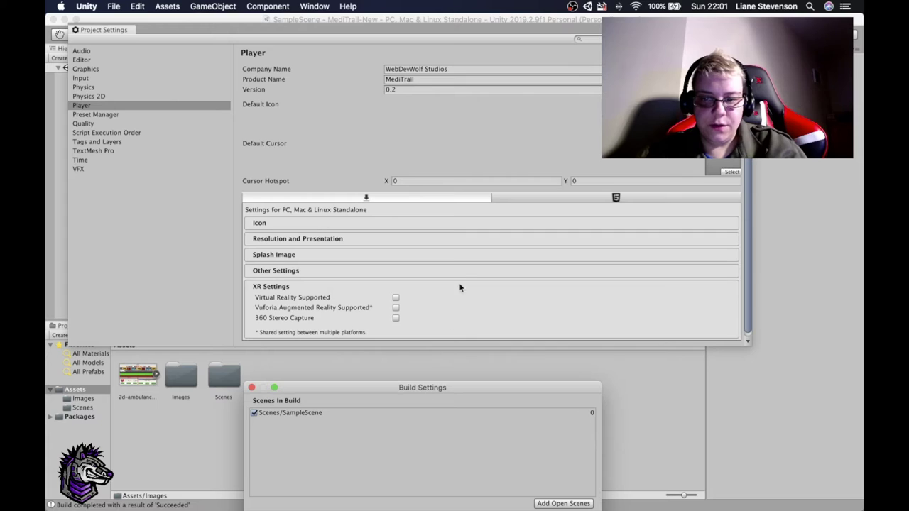
{"action": "left_click", "coordinate": [324, 253]}
{"action": "scroll", "coordinate": [506, 277], "scroll_direction": "down", "scroll_amount": 5}
{"action": "scroll", "coordinate": [507, 279], "scroll_direction": "up", "scroll_amount": 1}
{"action": "scroll", "coordinate": [507, 279], "scroll_direction": "down", "scroll_amount": 3}
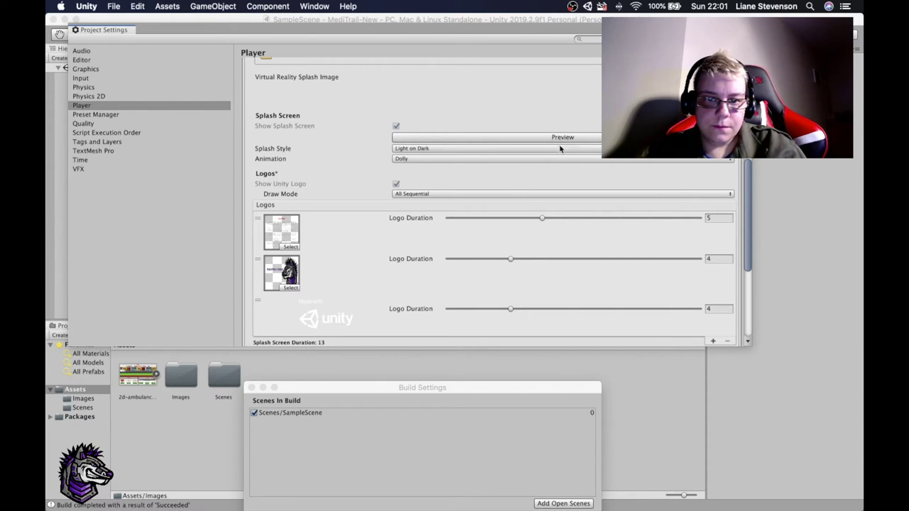
{"action": "scroll", "coordinate": [557, 170], "scroll_direction": "up", "scroll_amount": 2}
{"action": "scroll", "coordinate": [557, 174], "scroll_direction": "up", "scroll_amount": 4}
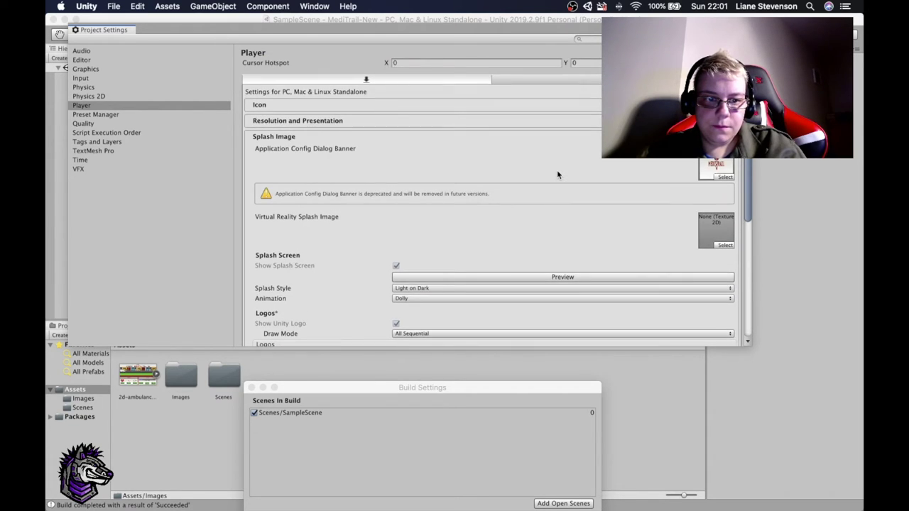
{"action": "scroll", "coordinate": [557, 174], "scroll_direction": "down", "scroll_amount": 5}
{"action": "scroll", "coordinate": [558, 175], "scroll_direction": "down", "scroll_amount": 1}
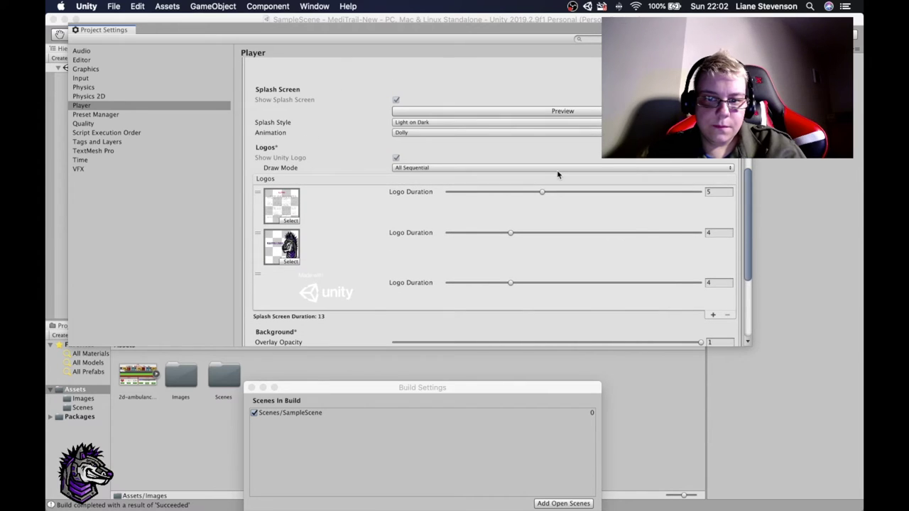
{"action": "scroll", "coordinate": [557, 171], "scroll_direction": "up", "scroll_amount": 4}
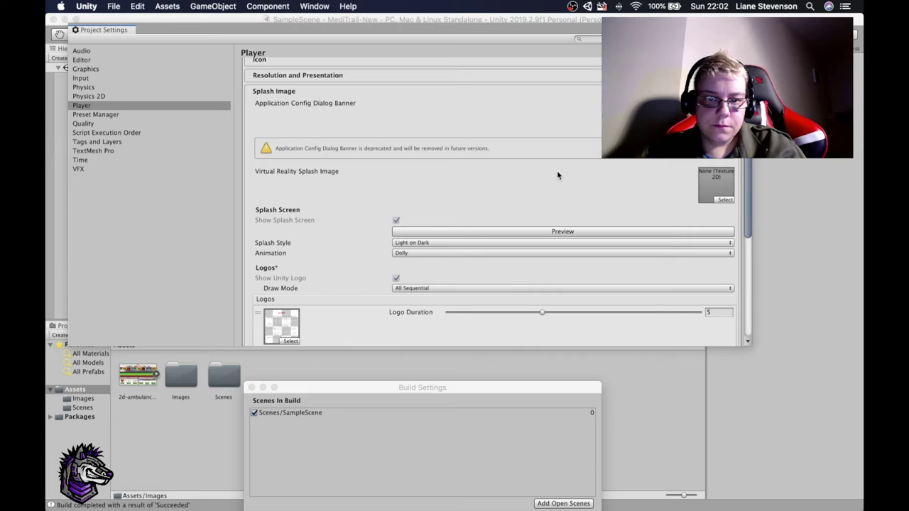
{"action": "scroll", "coordinate": [557, 176], "scroll_direction": "down", "scroll_amount": 1}
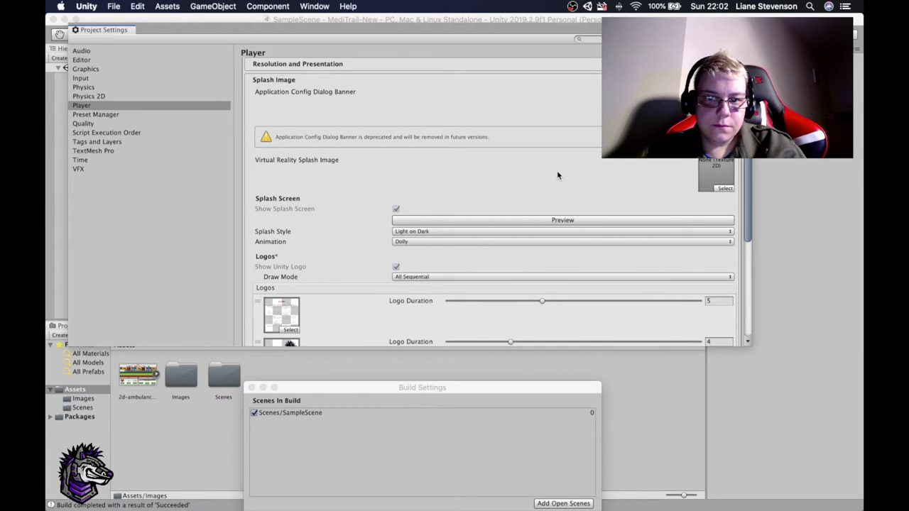
{"action": "scroll", "coordinate": [558, 174], "scroll_direction": "down", "scroll_amount": 3}
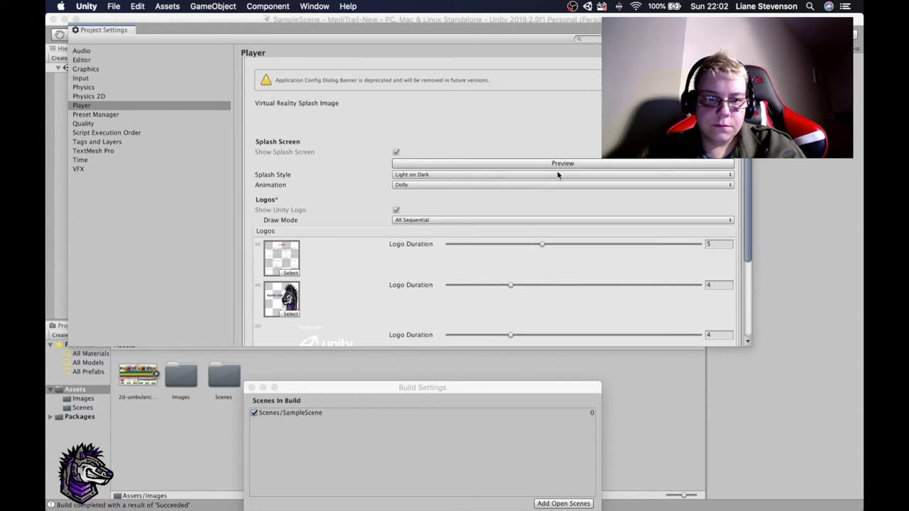
{"action": "scroll", "coordinate": [558, 175], "scroll_direction": "down", "scroll_amount": 2}
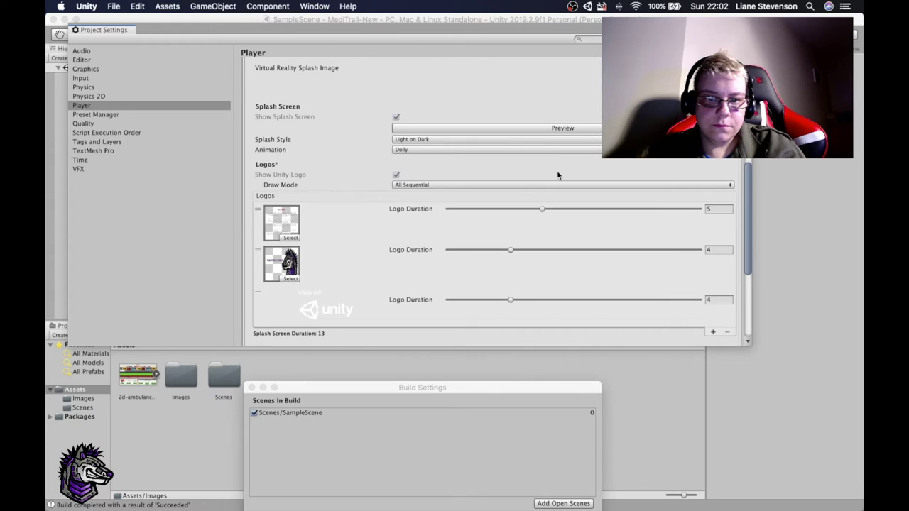
- Set Splash Screen Animation to Static and move Build Settings back to the top
{"action": "left_click", "coordinate": [558, 149]}
{"action": "left_click", "coordinate": [518, 144]}
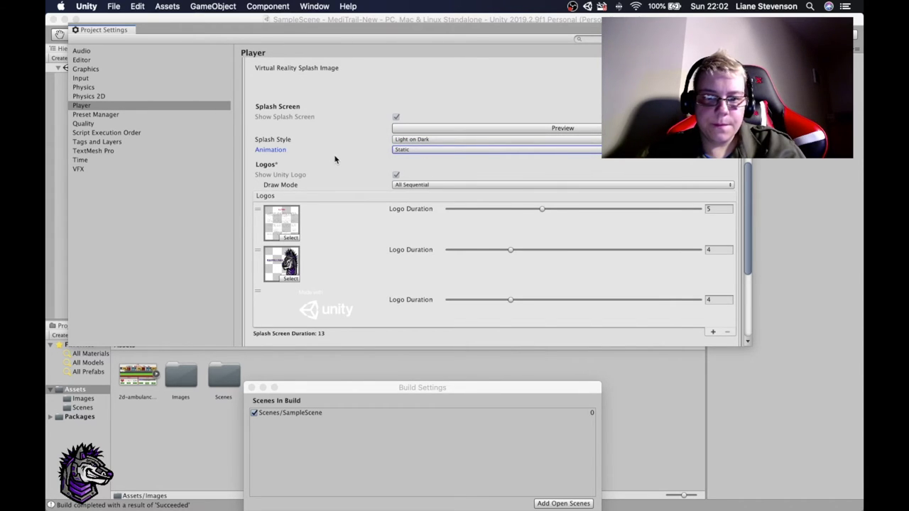
{"action": "scroll", "coordinate": [418, 153], "scroll_direction": "down", "scroll_amount": 10}
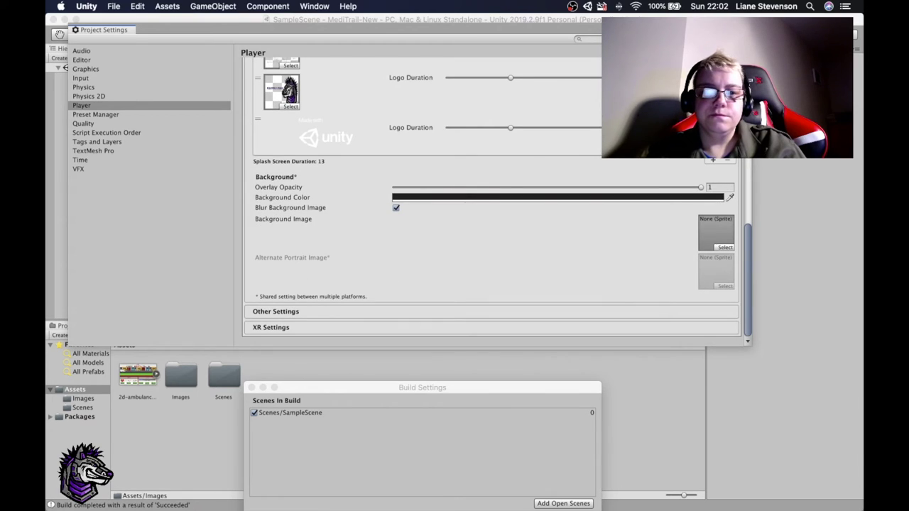
{"action": "left_click", "coordinate": [532, 277]}
{"action": "left_click_drag", "start_coordinate": [452, 388], "coordinate": [454, 89]}
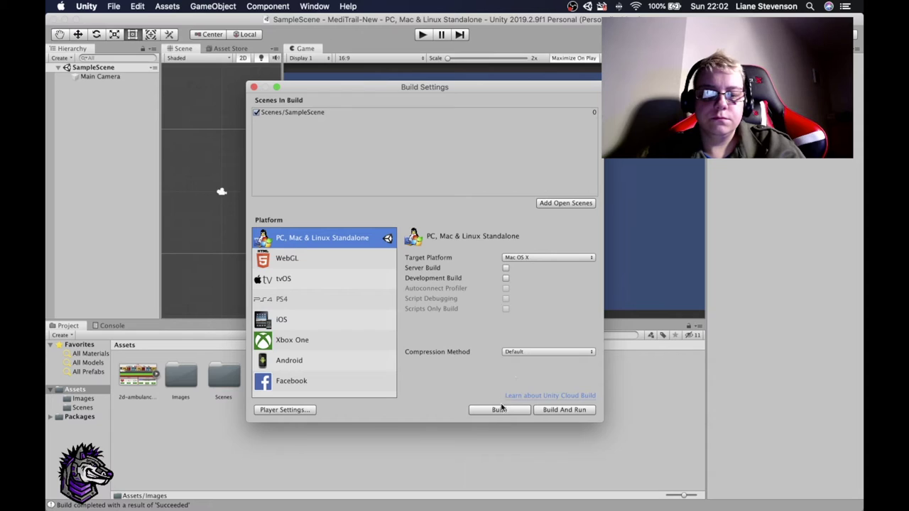
- Build and run the game as MediTrail, replacing the previous build
{"action": "left_click", "coordinate": [560, 411]}
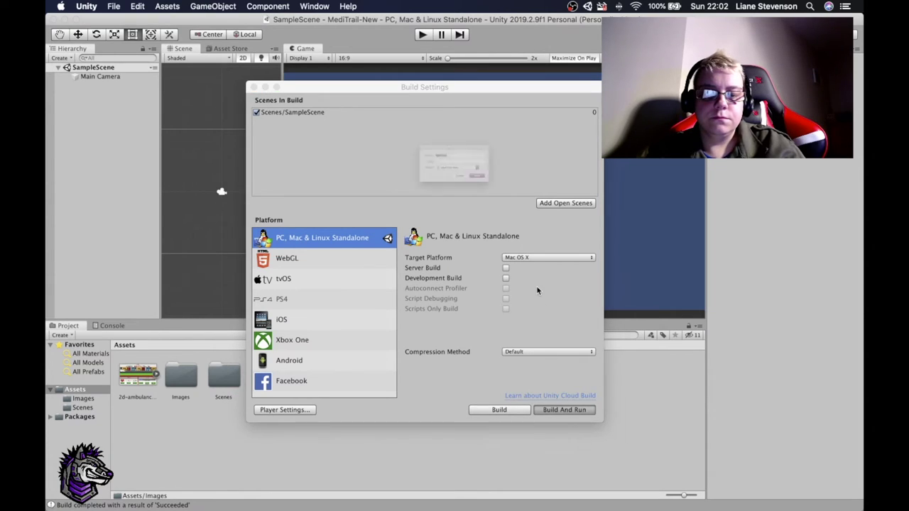
{"action": "left_click", "coordinate": [526, 199]}
{"action": "left_click", "coordinate": [532, 197]}
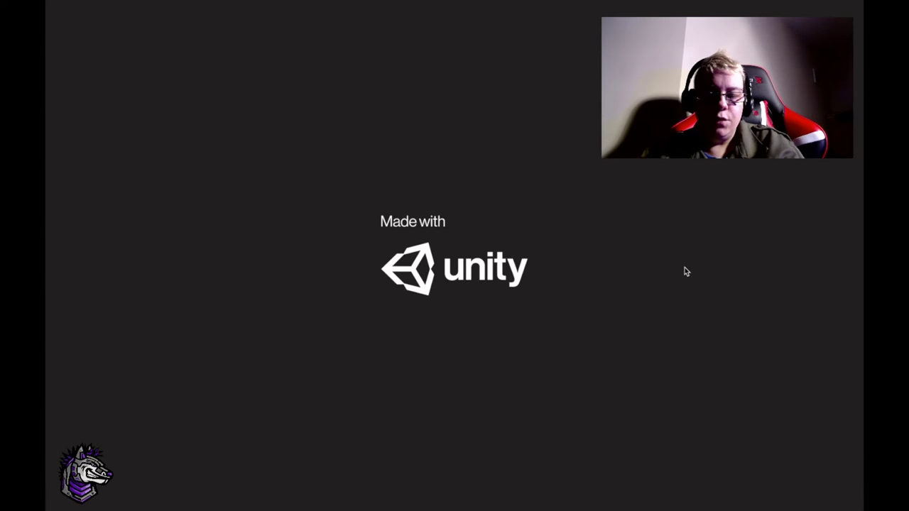
- Quit the running MediTrail game from the Dock after its splash and reopen Player Settings
{"action": "key", "text": "super+Tab"}
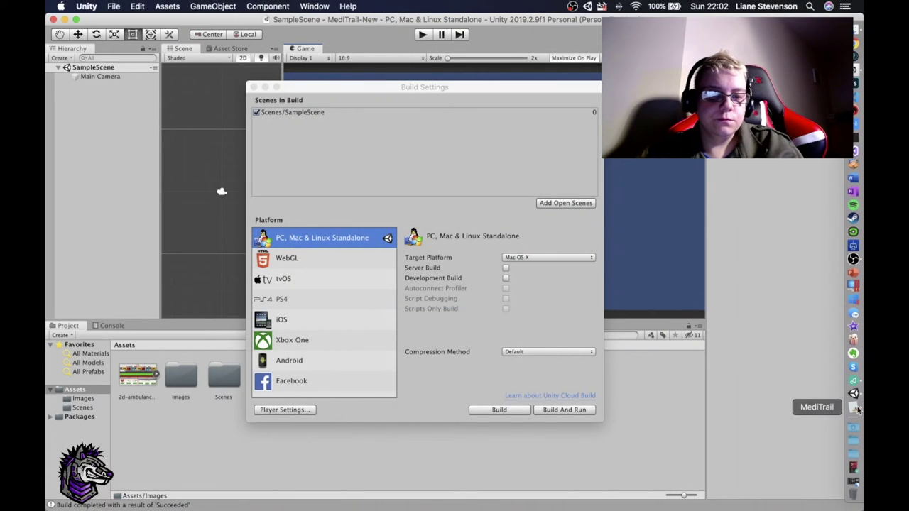
{"action": "right_click", "coordinate": [854, 409]}
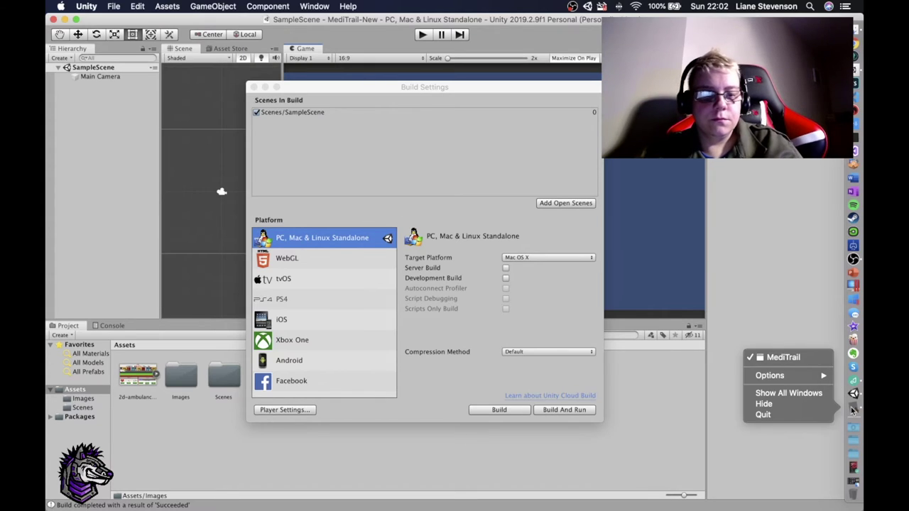
{"action": "left_click", "coordinate": [799, 415]}
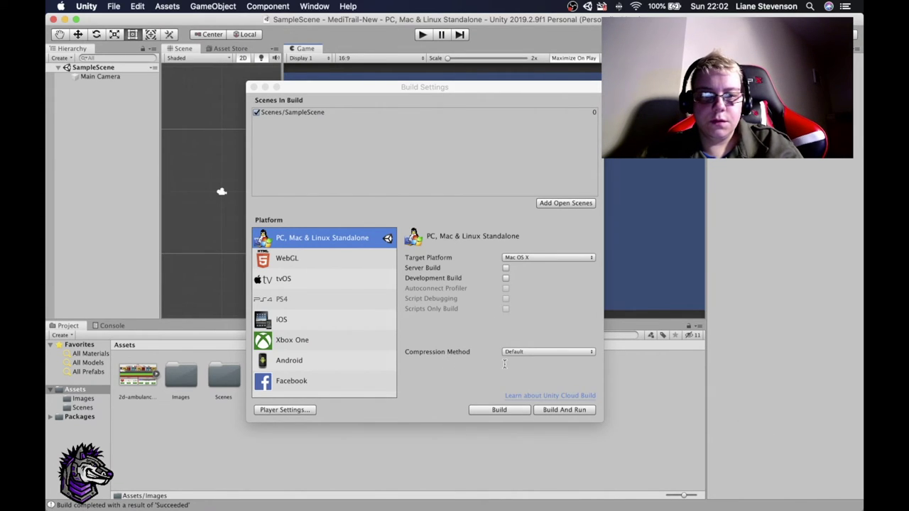
{"action": "left_click", "coordinate": [297, 410]}
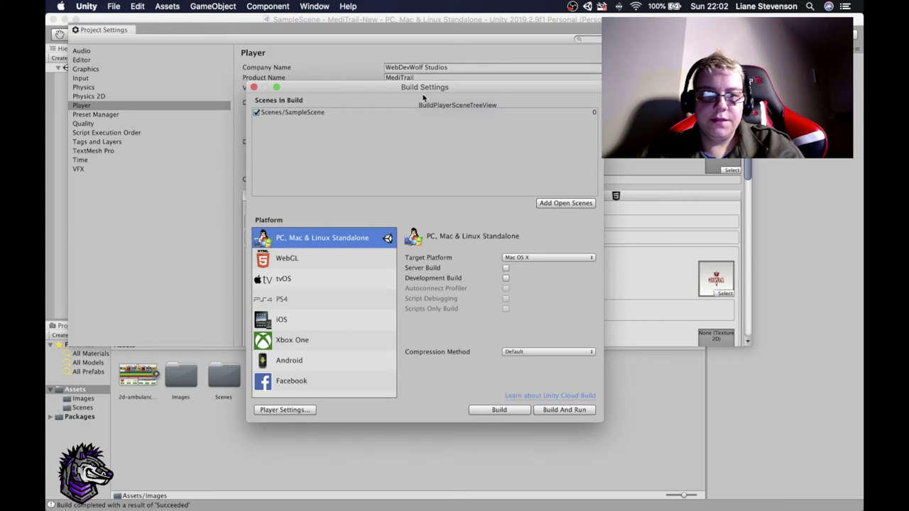
- Set the first splash logo's duration to 7 seconds, then close Project Settings and raise Build Settings
{"action": "left_click_drag", "start_coordinate": [426, 88], "coordinate": [501, 385]}
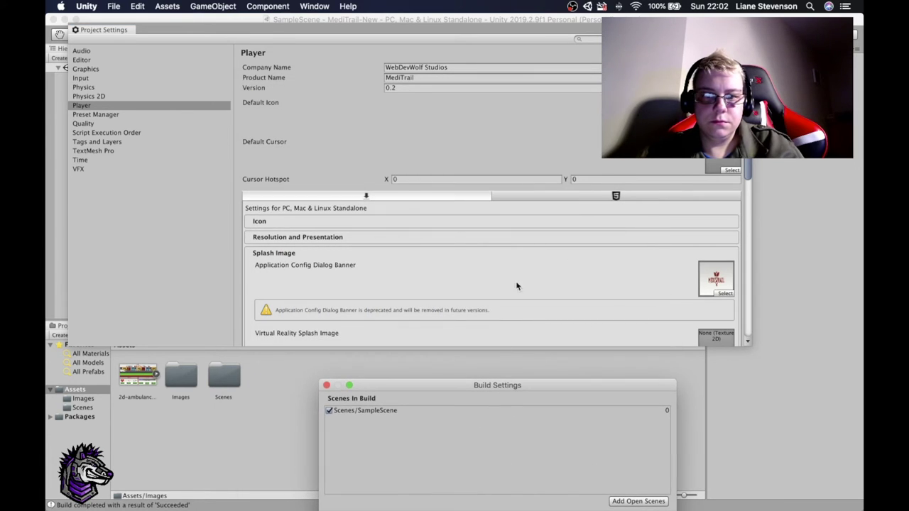
{"action": "scroll", "coordinate": [521, 251], "scroll_direction": "down", "scroll_amount": 5}
{"action": "scroll", "coordinate": [536, 245], "scroll_direction": "down", "scroll_amount": 3}
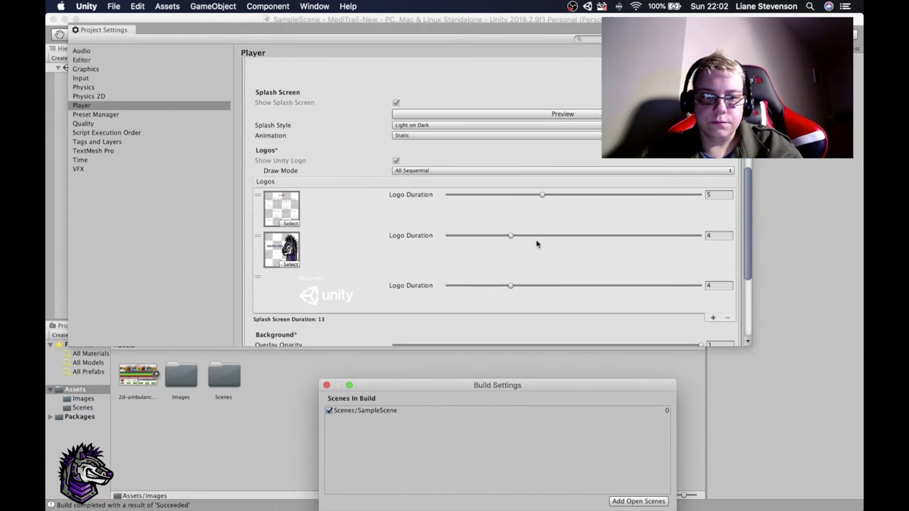
{"action": "scroll", "coordinate": [536, 242], "scroll_direction": "down", "scroll_amount": 1}
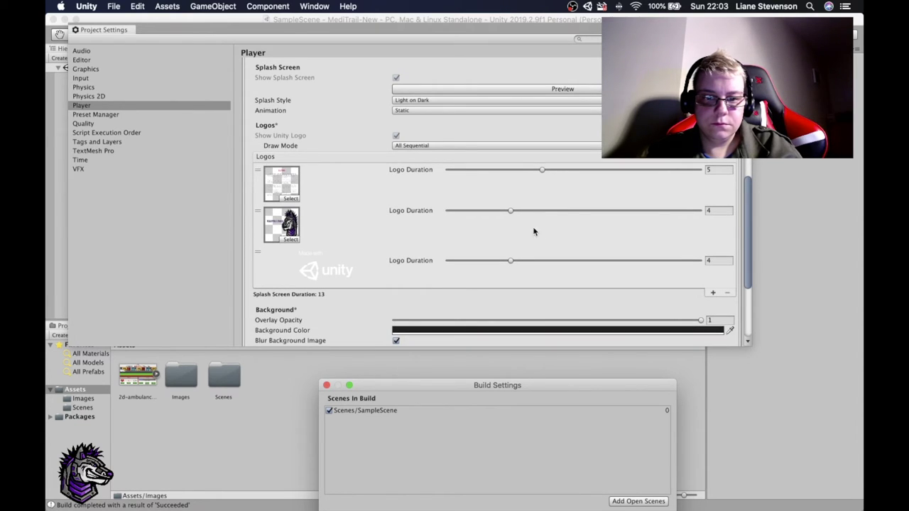
{"action": "left_click", "coordinate": [709, 170]}
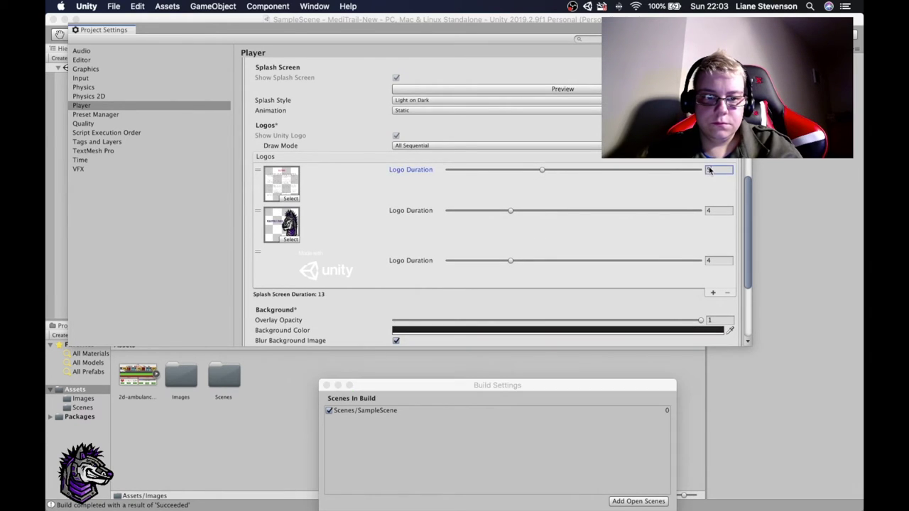
{"action": "type", "text": "7"}
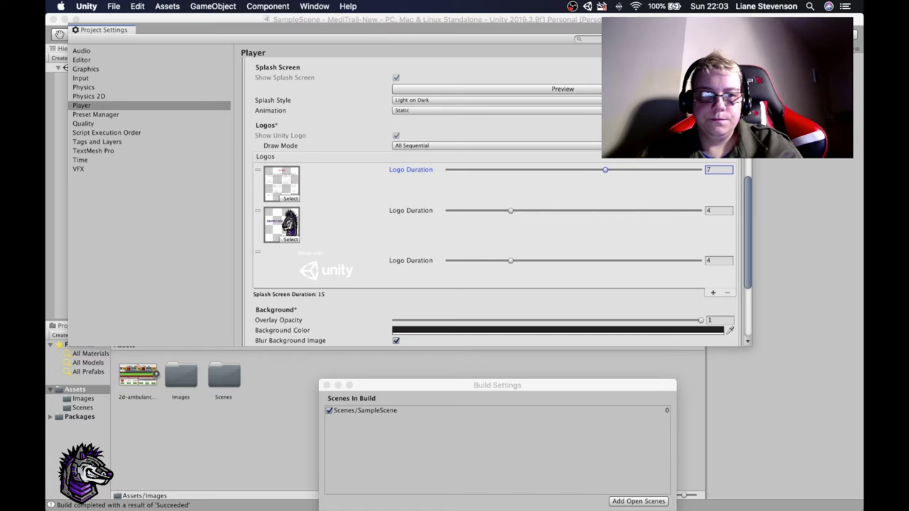
{"action": "key", "text": "super+w"}
{"action": "left_click_drag", "start_coordinate": [560, 387], "coordinate": [504, 86]}
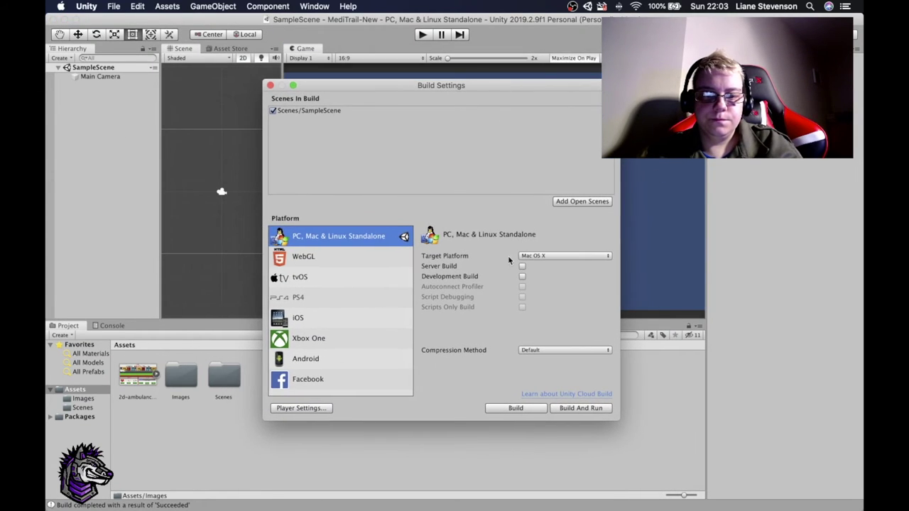
- Build and run MediTrail into the MediTrail-New folder, replacing the old build, then return to Unity
{"action": "left_click", "coordinate": [581, 409]}
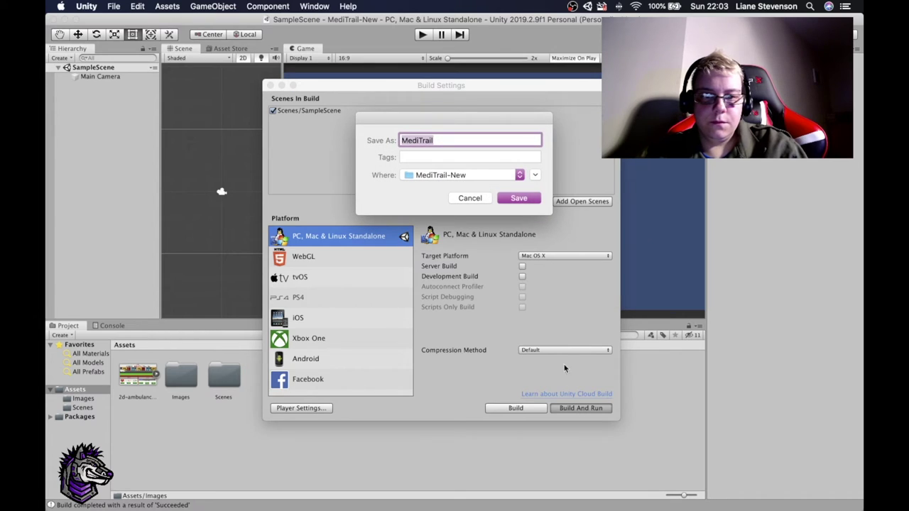
{"action": "left_click", "coordinate": [529, 199]}
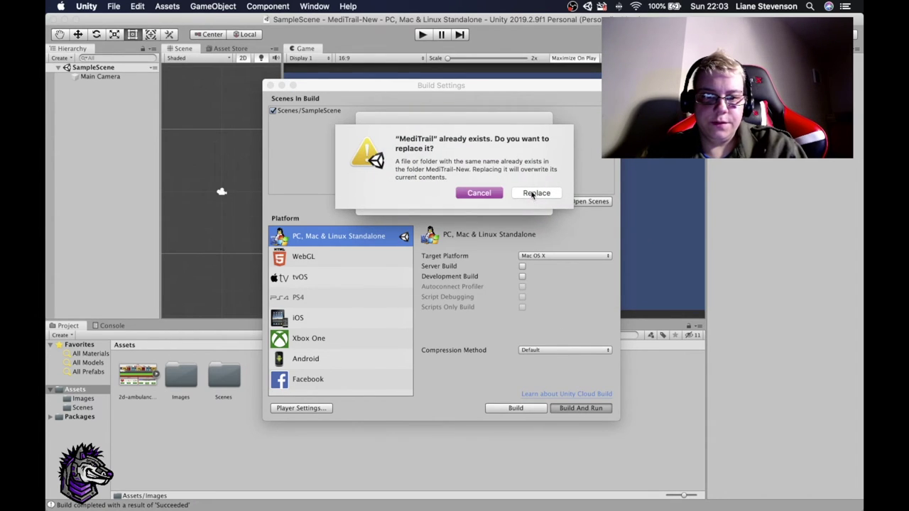
{"action": "left_click", "coordinate": [534, 196]}
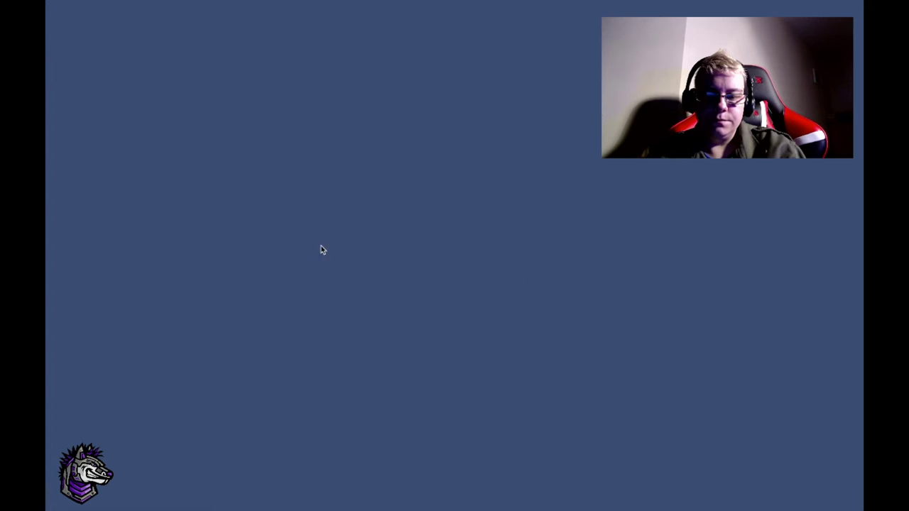
{"action": "key", "text": "super+Tab"}
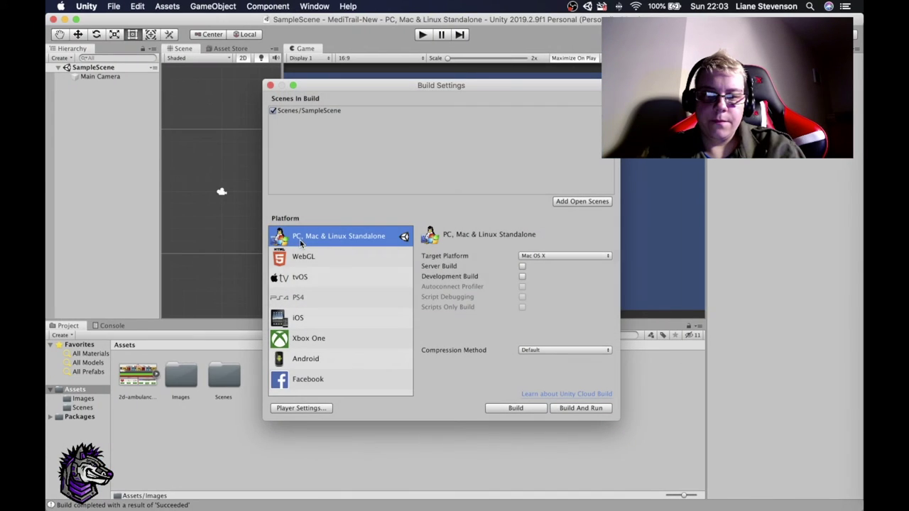
- Close Build Settings, rename SampleScene in Assets/Scenes to Game, and reload the scene
{"action": "left_click", "coordinate": [270, 85]}
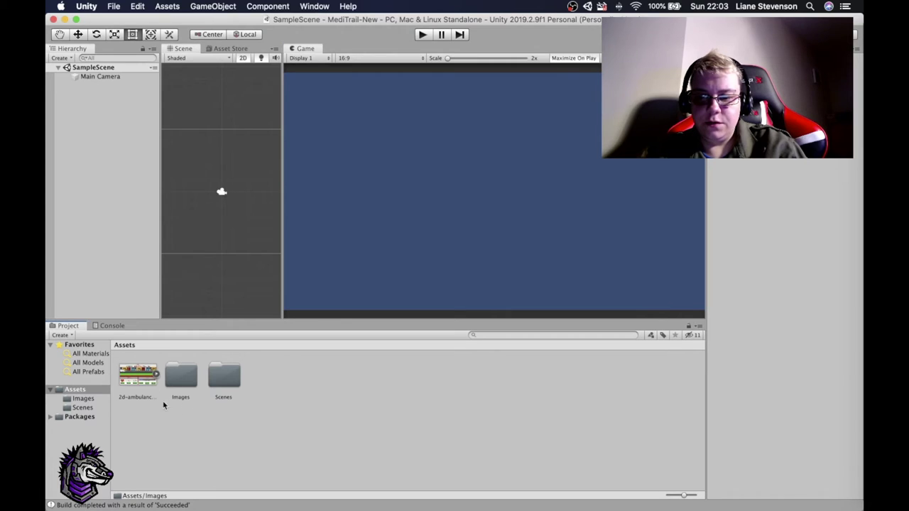
{"action": "left_click", "coordinate": [227, 380]}
{"action": "double_click", "coordinate": [227, 380]}
{"action": "left_click", "coordinate": [142, 384]}
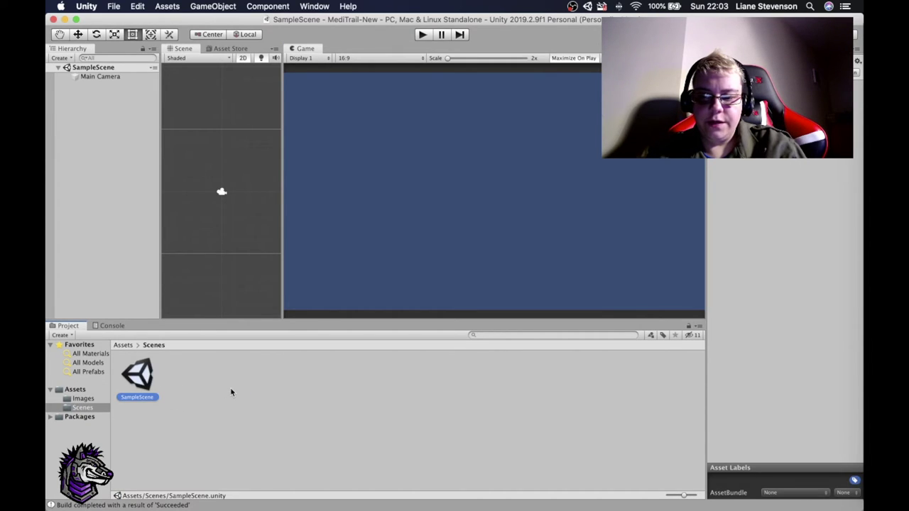
{"action": "left_click", "coordinate": [183, 380]}
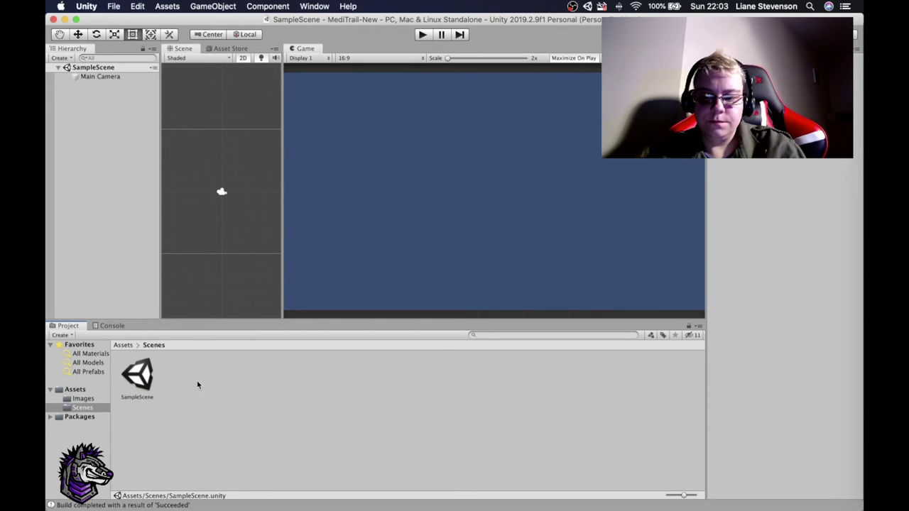
{"action": "left_click", "coordinate": [138, 396]}
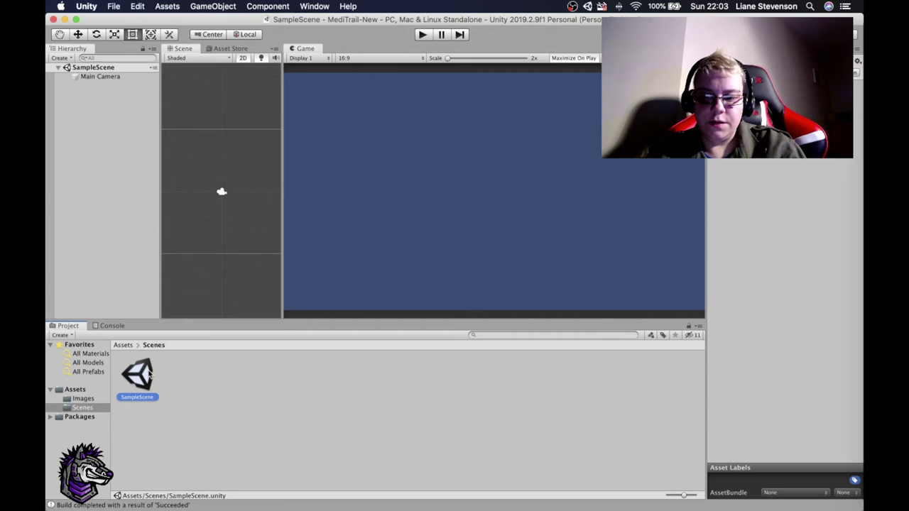
{"action": "right_click", "coordinate": [149, 375]}
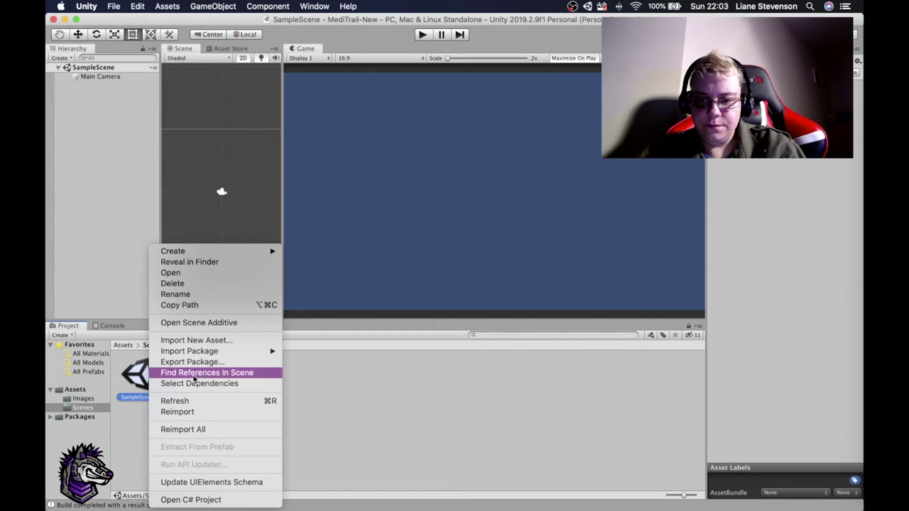
{"action": "left_click", "coordinate": [204, 296]}
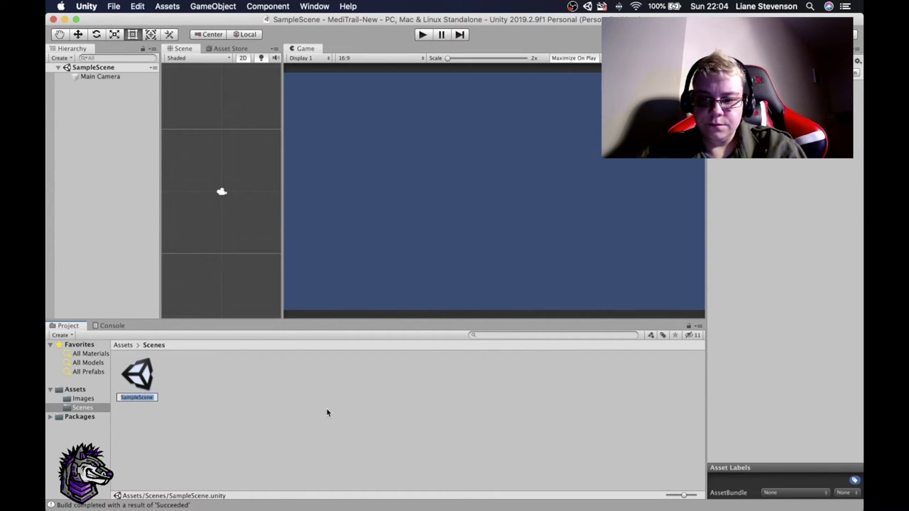
{"action": "type", "text": "Game"}
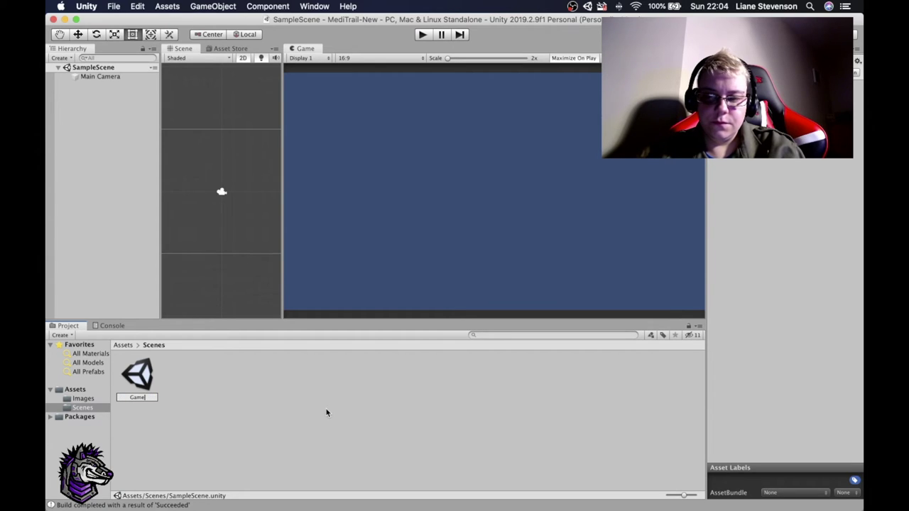
{"action": "key", "text": "Return"}
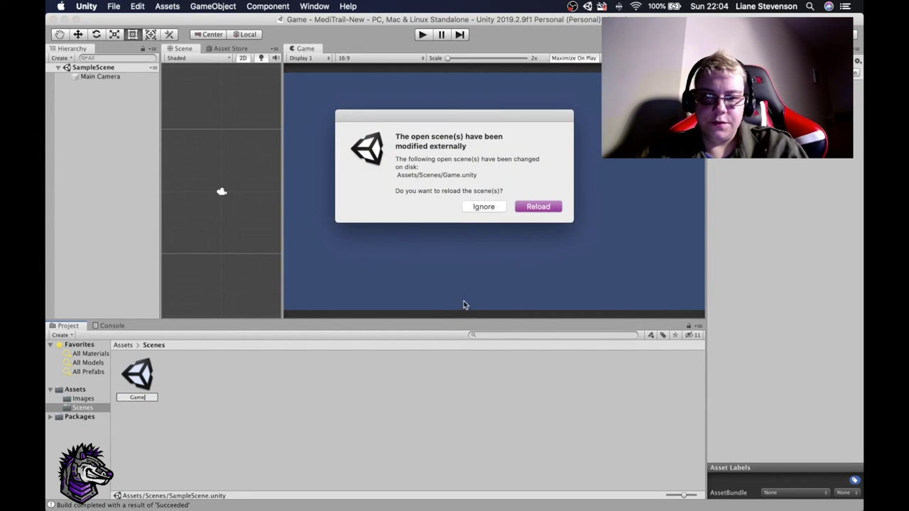
{"action": "left_click", "coordinate": [533, 209]}
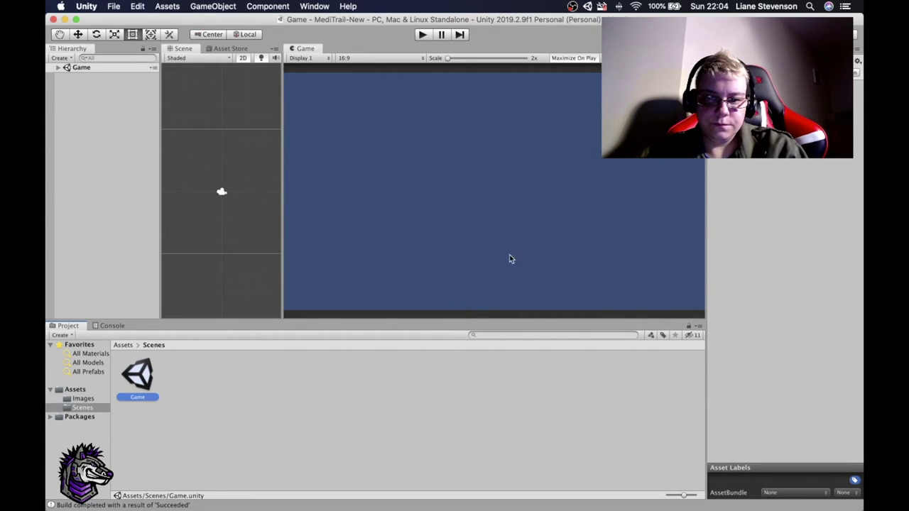
- Widen the Scene view and expand the Game scene in the Hierarchy to show Main Camera
{"action": "left_click_drag", "start_coordinate": [283, 179], "coordinate": [526, 180]}
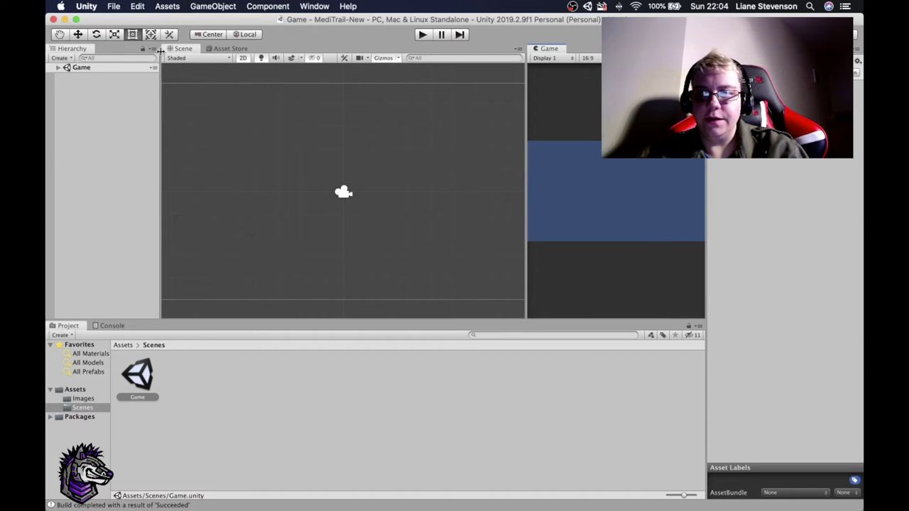
{"action": "left_click", "coordinate": [116, 7]}
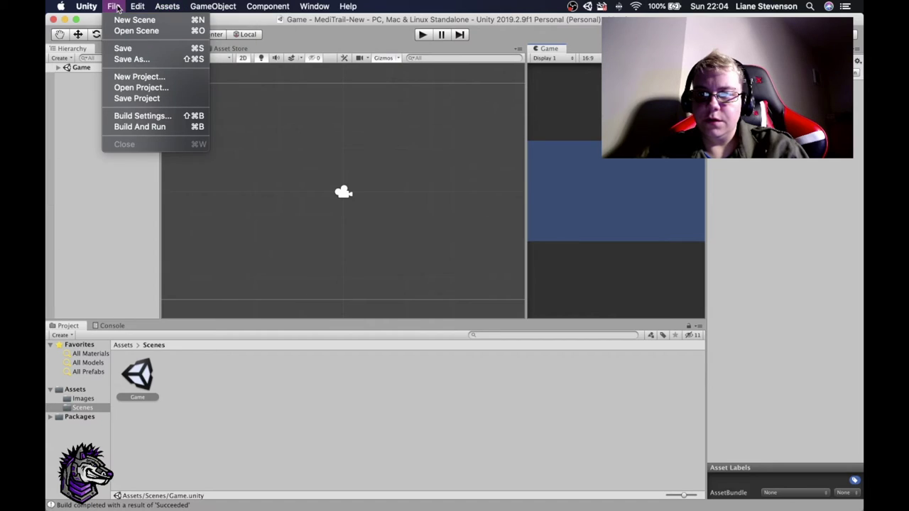
{"action": "left_click", "coordinate": [70, 105]}
{"action": "left_click", "coordinate": [59, 67]}
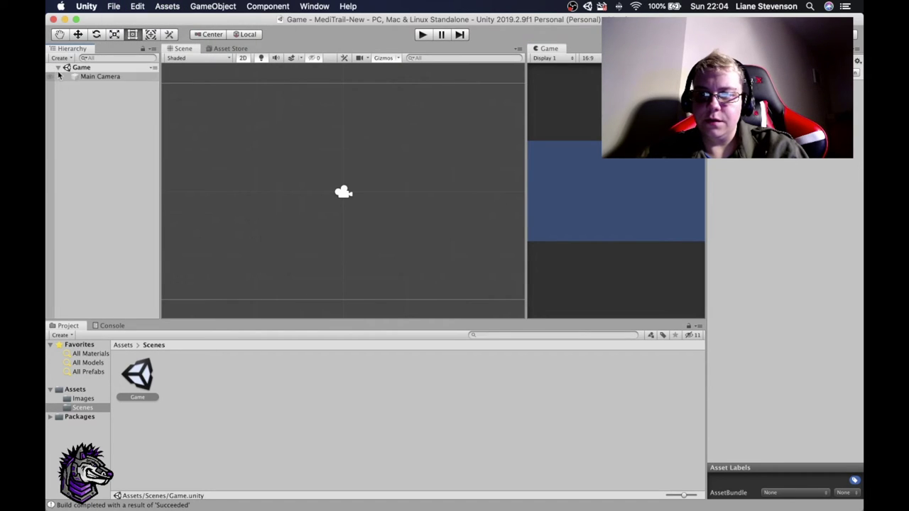
- Set the Main Camera's Background colour to light grey DFE0E0
{"action": "left_click", "coordinate": [96, 77]}
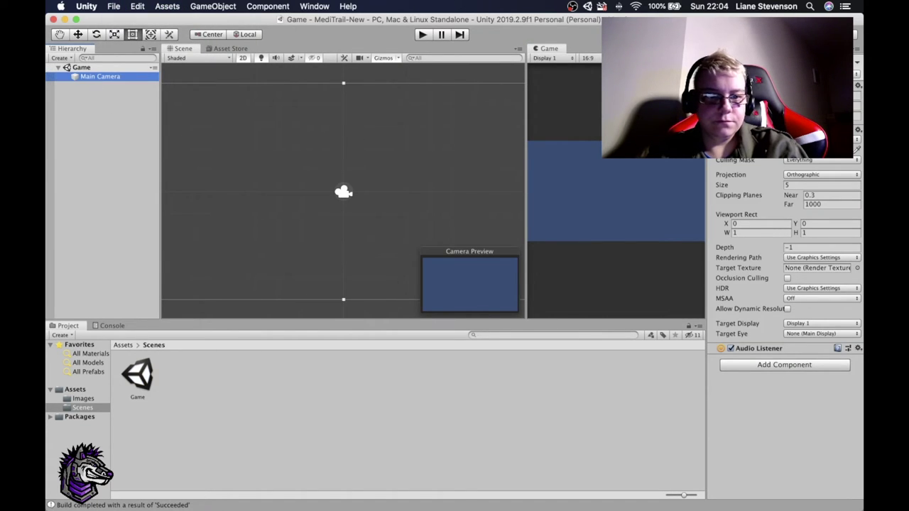
{"action": "left_click", "coordinate": [820, 150]}
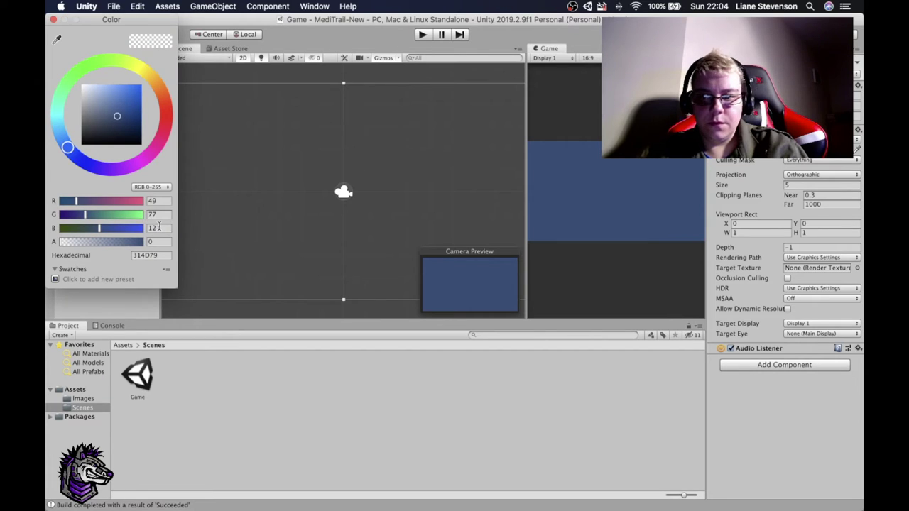
{"action": "left_click_drag", "start_coordinate": [121, 118], "coordinate": [84, 96]}
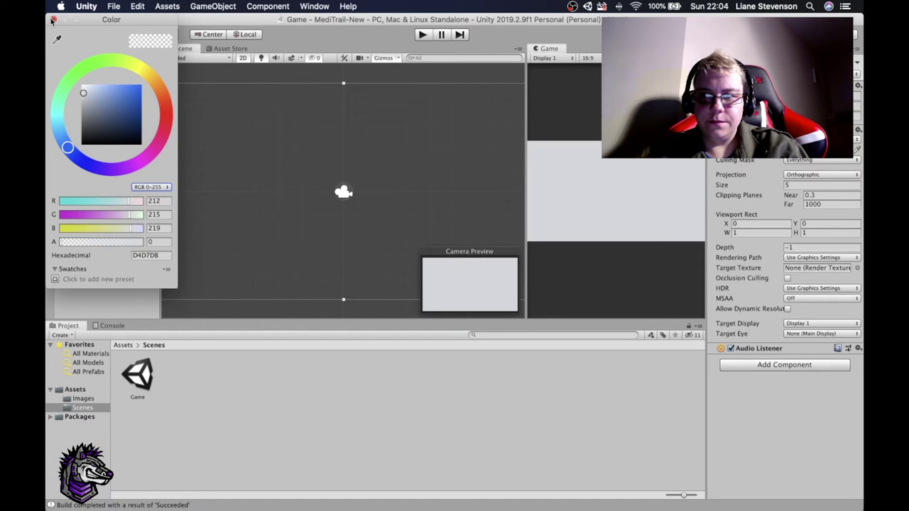
{"action": "left_click", "coordinate": [82, 95]}
{"action": "left_click_drag", "start_coordinate": [83, 94], "coordinate": [82, 94]}
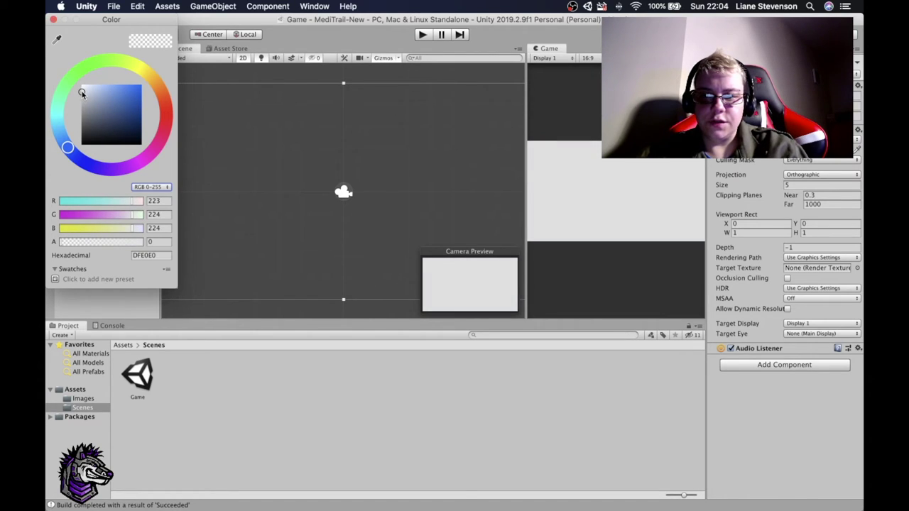
{"action": "mouse_move", "coordinate": [854, 245]}
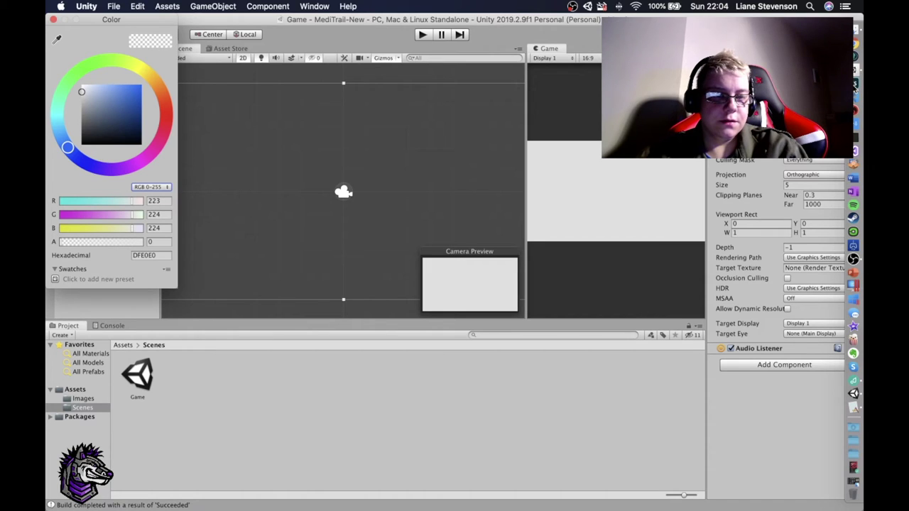
{"action": "left_click", "coordinate": [540, 243]}
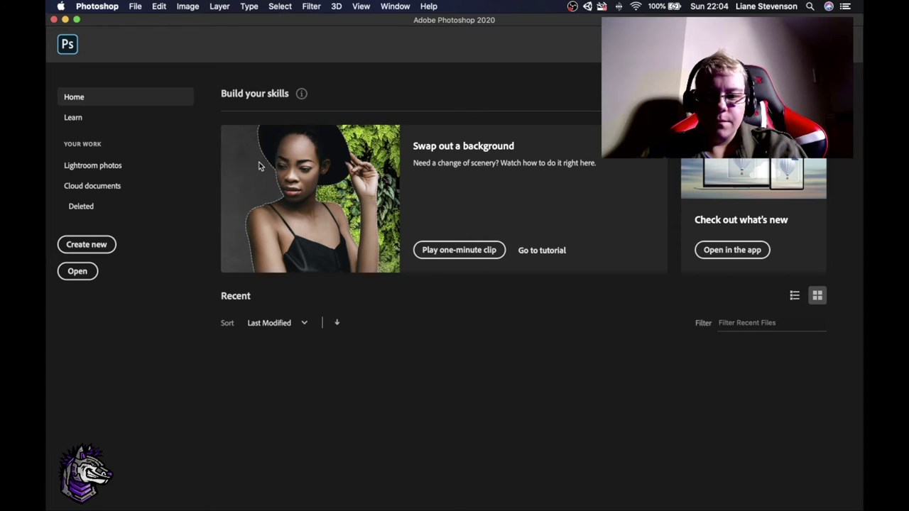
- Open the 2d-concept.psd mockup in Photoshop and sample its white background colour for reference
{"action": "scroll", "coordinate": [280, 242], "scroll_direction": "down", "scroll_amount": 5}
{"action": "left_click", "coordinate": [280, 241]}
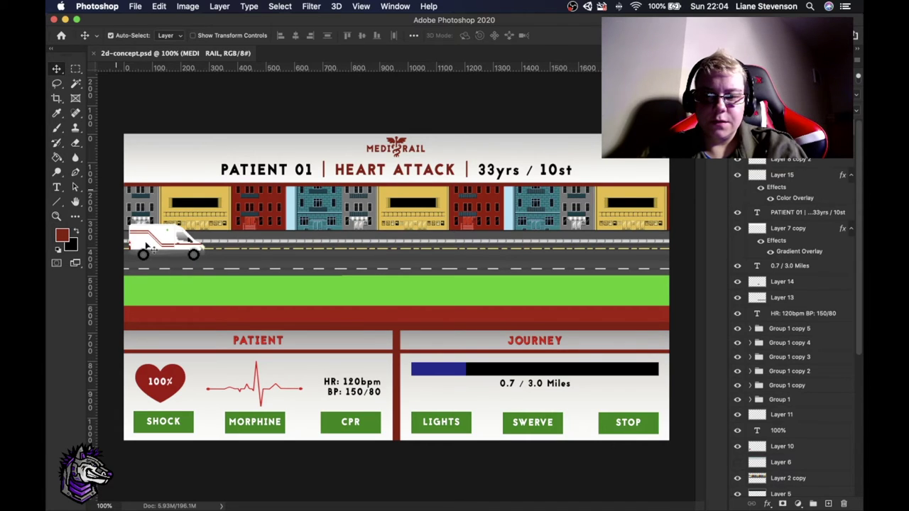
{"action": "left_click", "coordinate": [62, 236]}
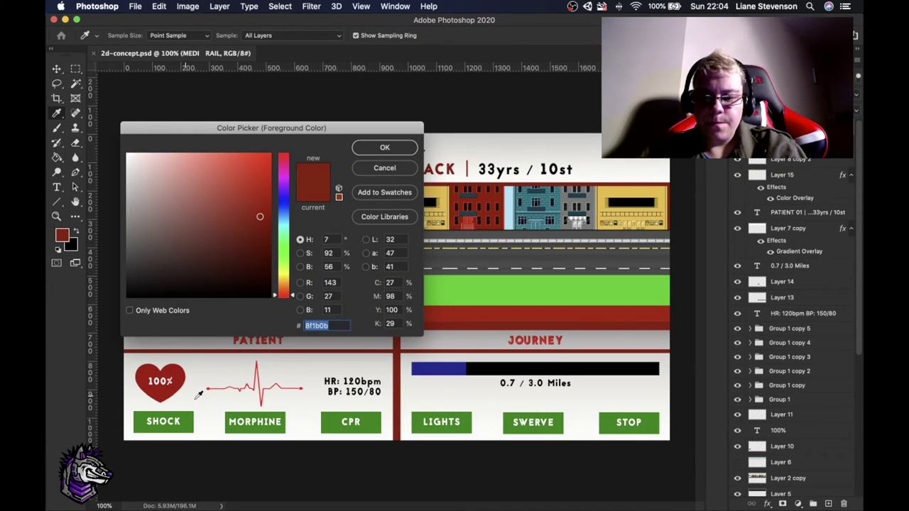
{"action": "left_click", "coordinate": [214, 433]}
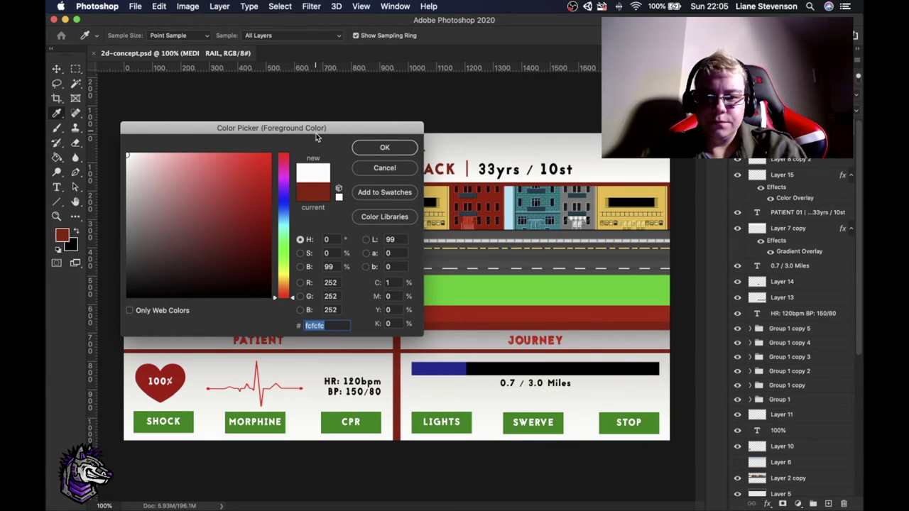
{"action": "left_click", "coordinate": [385, 168]}
{"action": "mouse_move", "coordinate": [864, 243]}
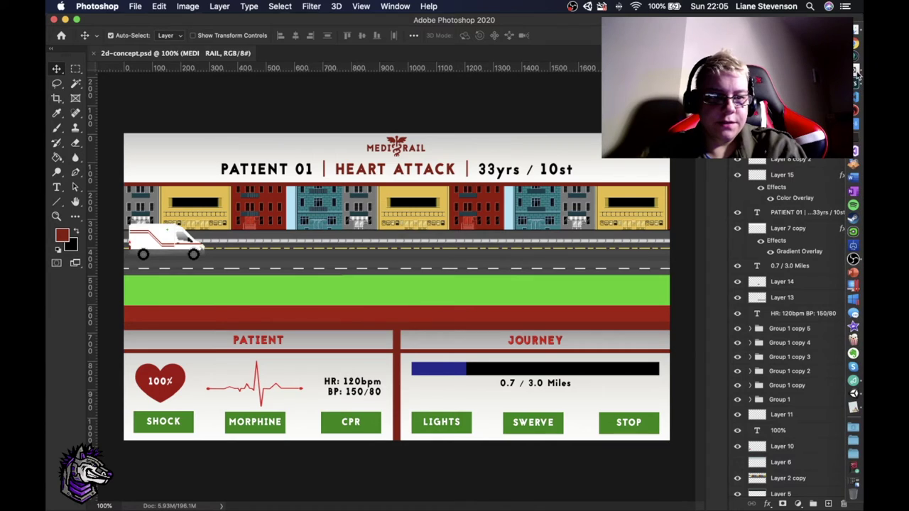
{"action": "left_click", "coordinate": [857, 73]}
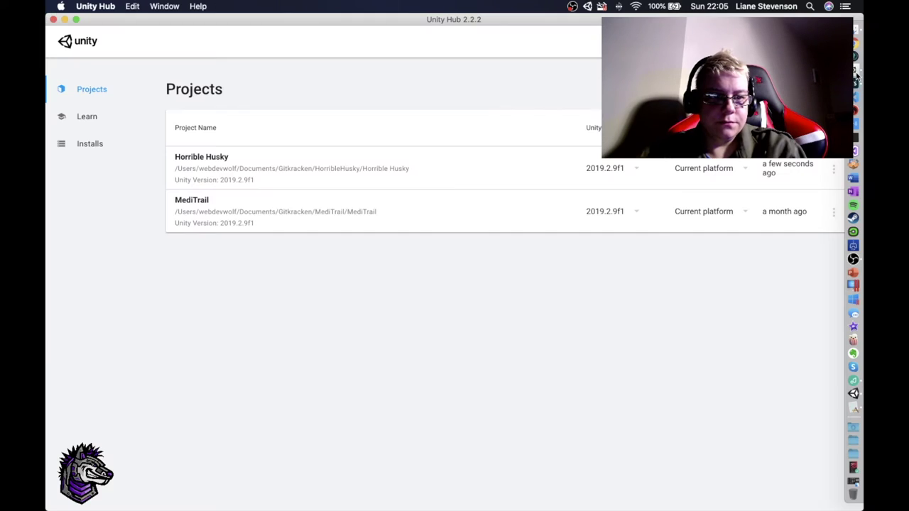
- Set the Main Camera background hex to FCFCFC and widen the Scene view slightly
{"action": "left_click", "coordinate": [853, 393]}
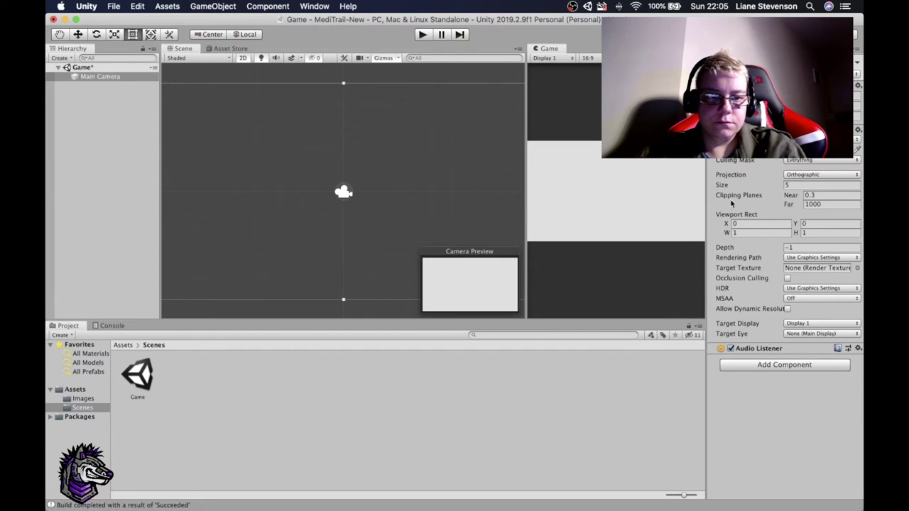
{"action": "left_click", "coordinate": [817, 150]}
{"action": "left_click", "coordinate": [152, 255]}
{"action": "type", "text": "FCFCFC"}
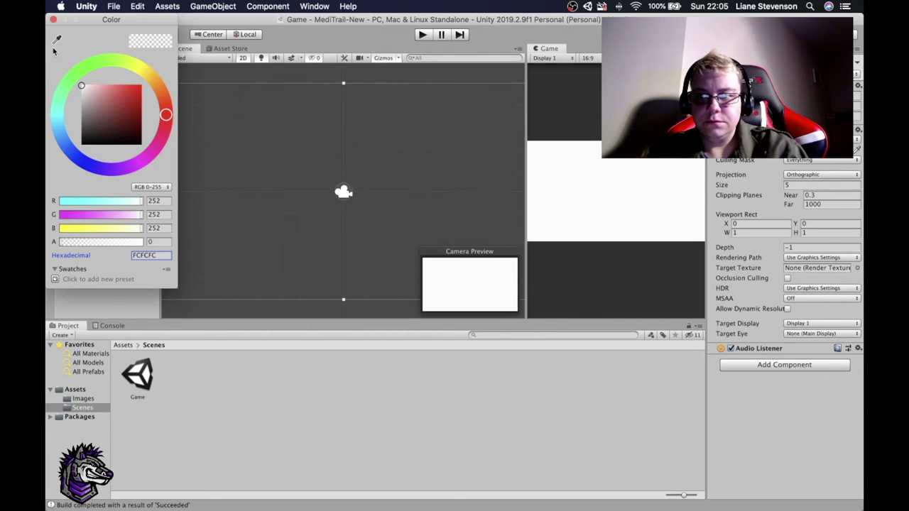
{"action": "left_click", "coordinate": [53, 19]}
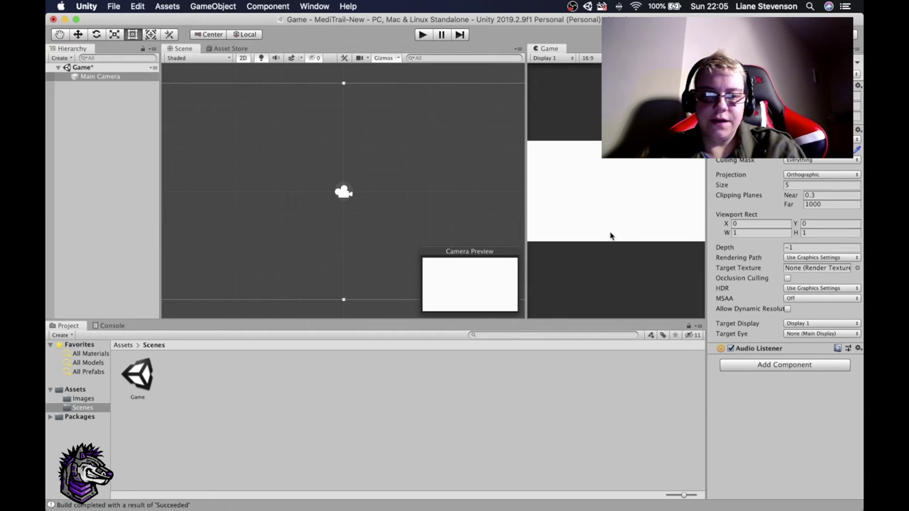
{"action": "mouse_move", "coordinate": [527, 198]}
{"action": "left_mouse_down"}
{"action": "mouse_move", "coordinate": [556, 197]}
{"action": "mouse_move", "coordinate": [541, 197]}
{"action": "left_mouse_up"}
{"action": "left_click", "coordinate": [187, 388]}
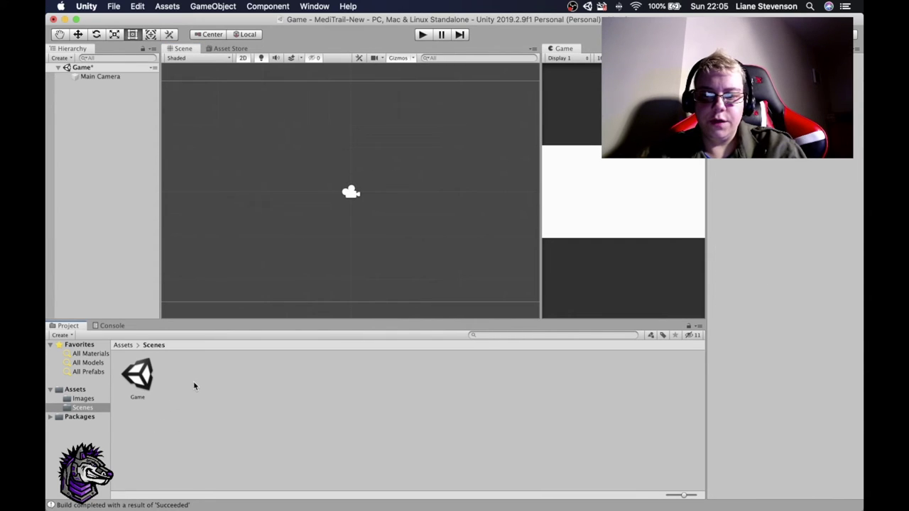
- Create two new scenes named Title and Intro in the Scenes folder
{"action": "right_click", "coordinate": [194, 386]}
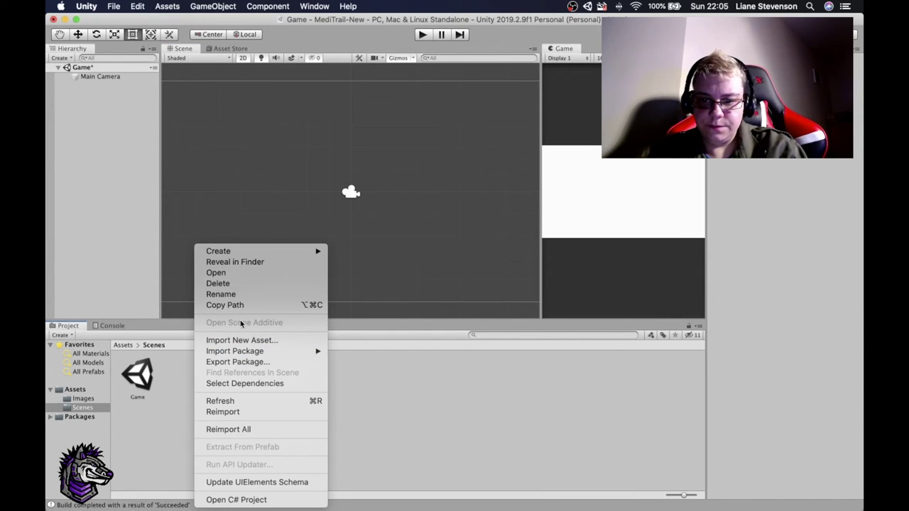
{"action": "mouse_move", "coordinate": [294, 253]}
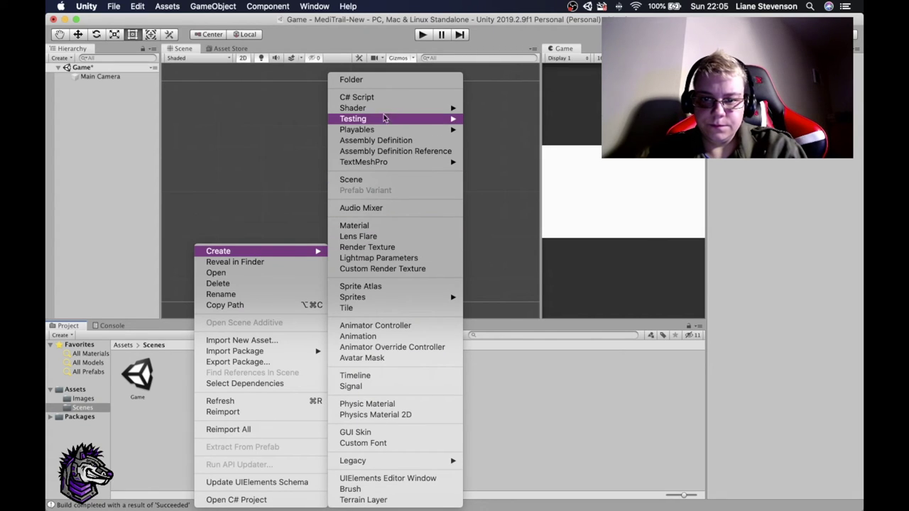
{"action": "mouse_move", "coordinate": [389, 130]}
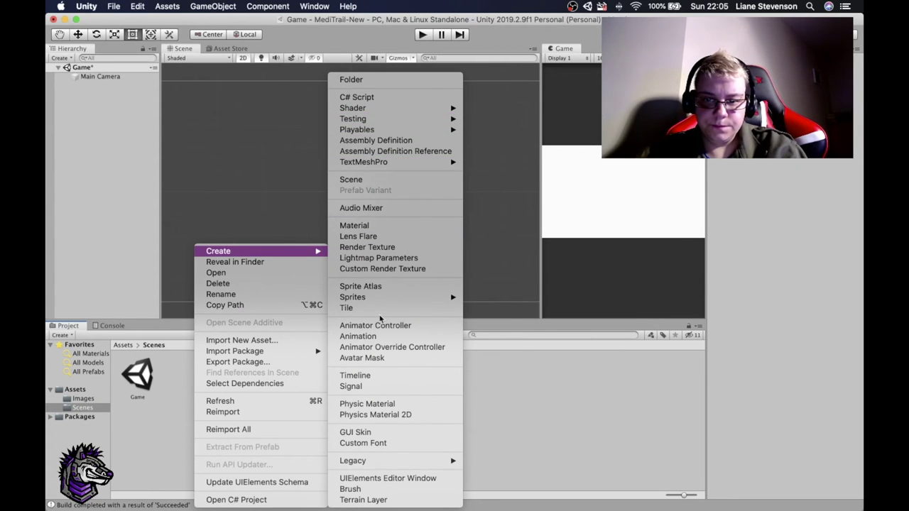
{"action": "left_click", "coordinate": [390, 182]}
{"action": "type", "text": "Title"}
{"action": "key", "text": "Return"}
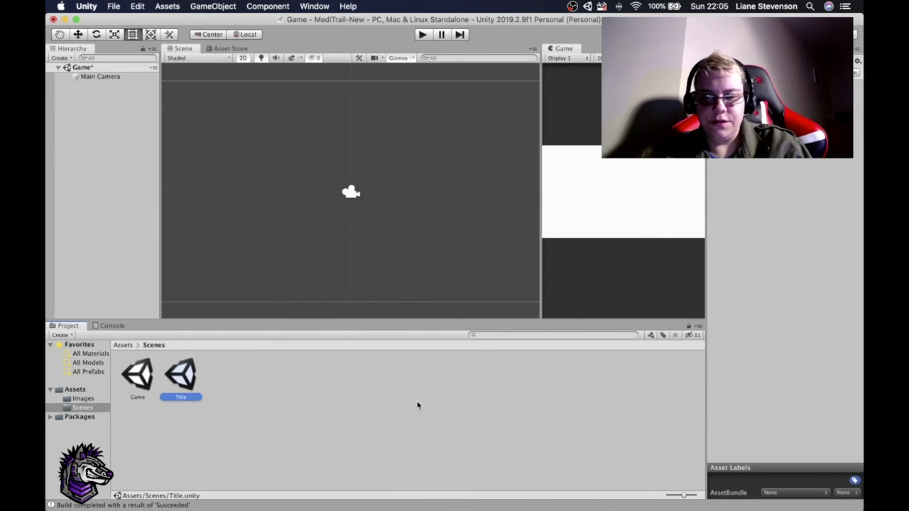
{"action": "right_click", "coordinate": [223, 384]}
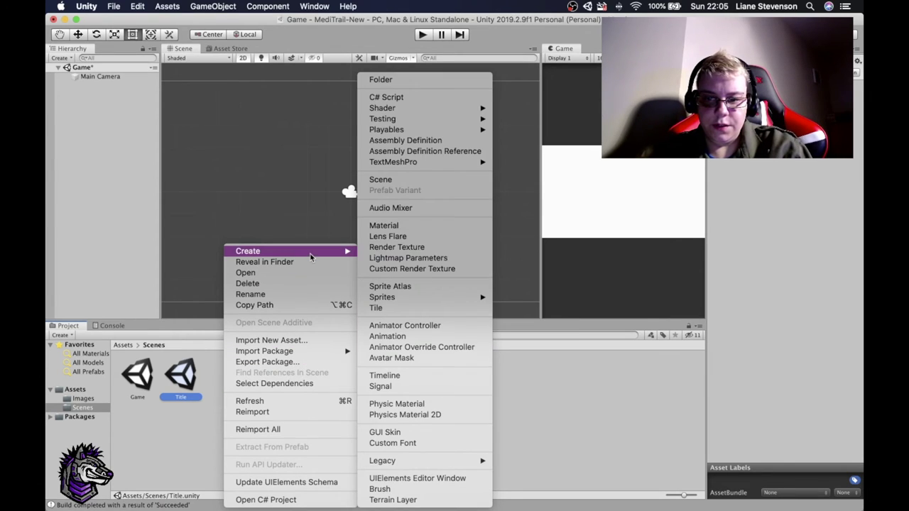
{"action": "left_click", "coordinate": [424, 181]}
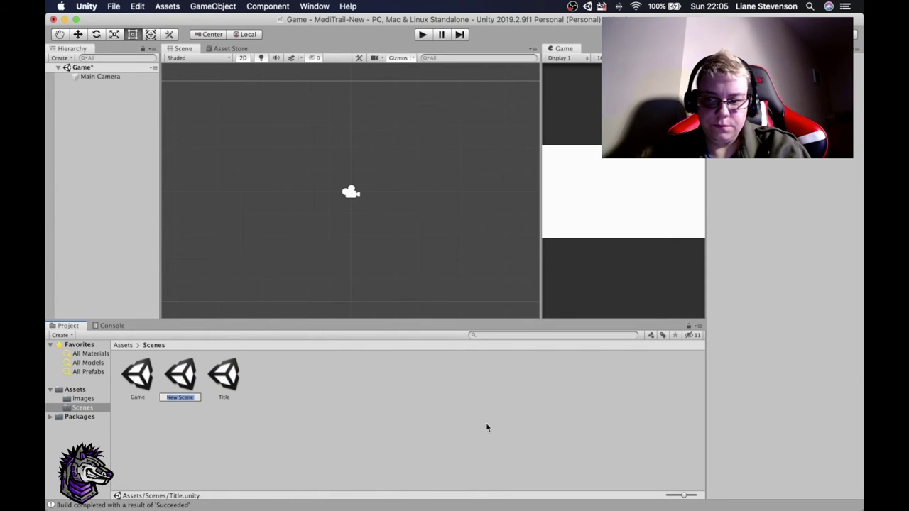
{"action": "type", "text": "Intro"}
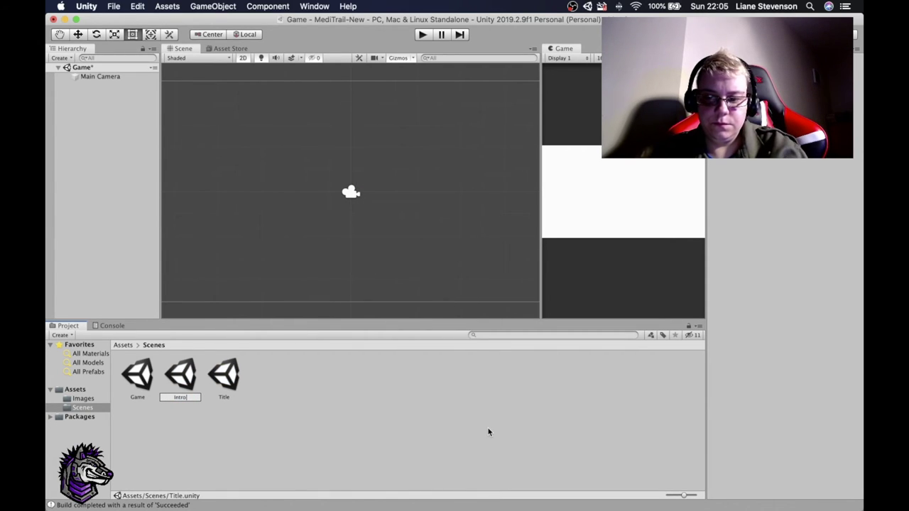
{"action": "key", "text": "Return"}
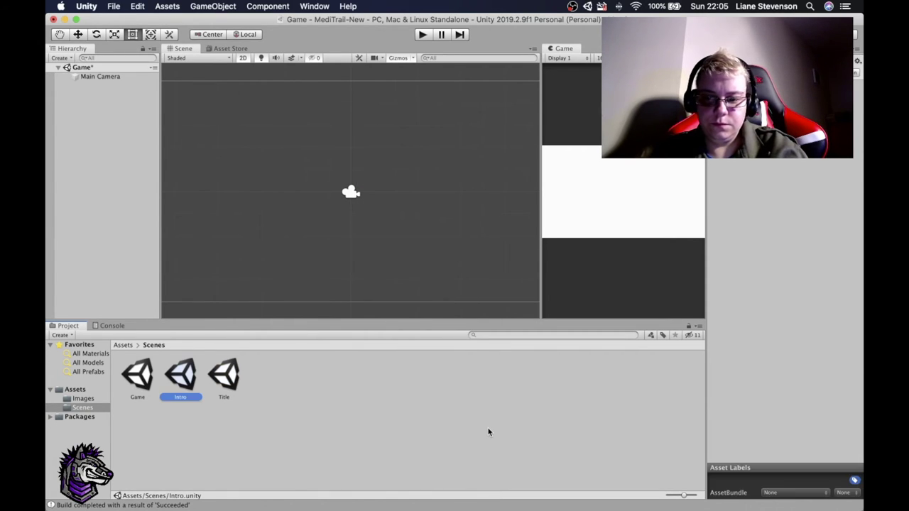
- Create two more scenes, Upgrade and Credits, in the Scenes folder
{"action": "right_click", "coordinate": [271, 388]}
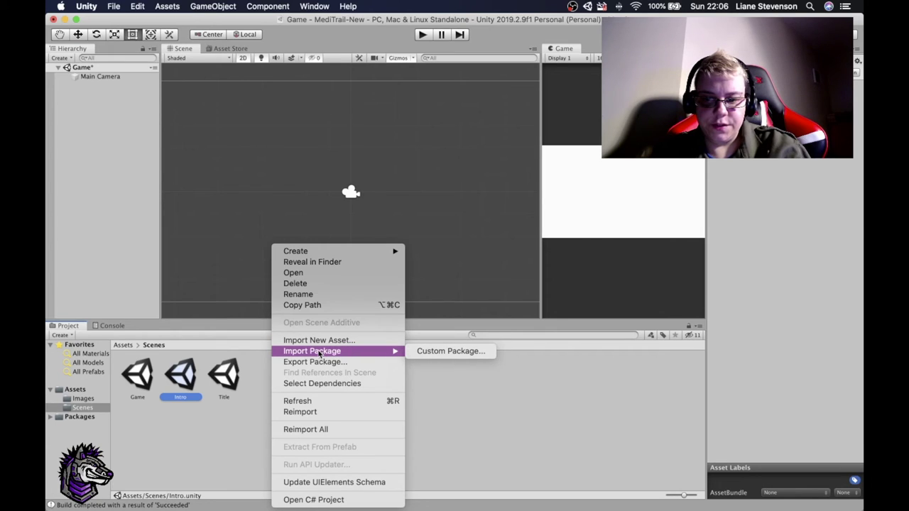
{"action": "mouse_move", "coordinate": [351, 254]}
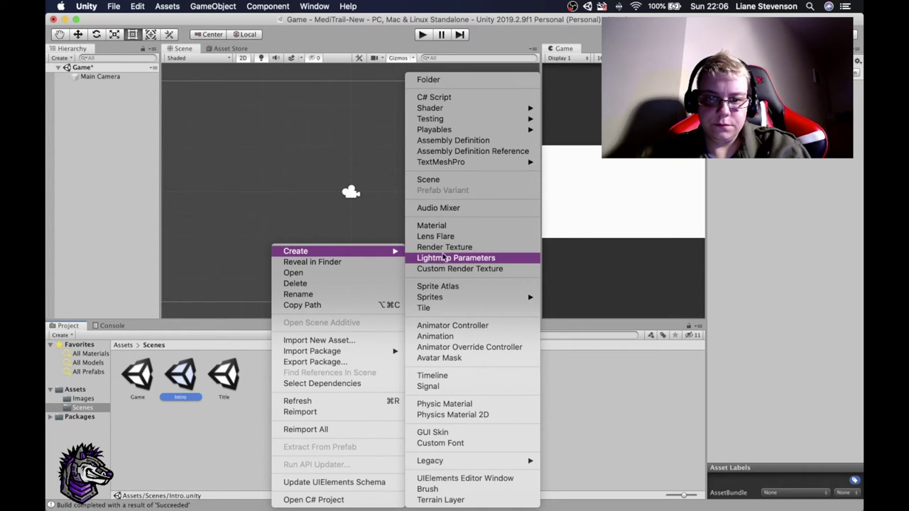
{"action": "left_click", "coordinate": [460, 183]}
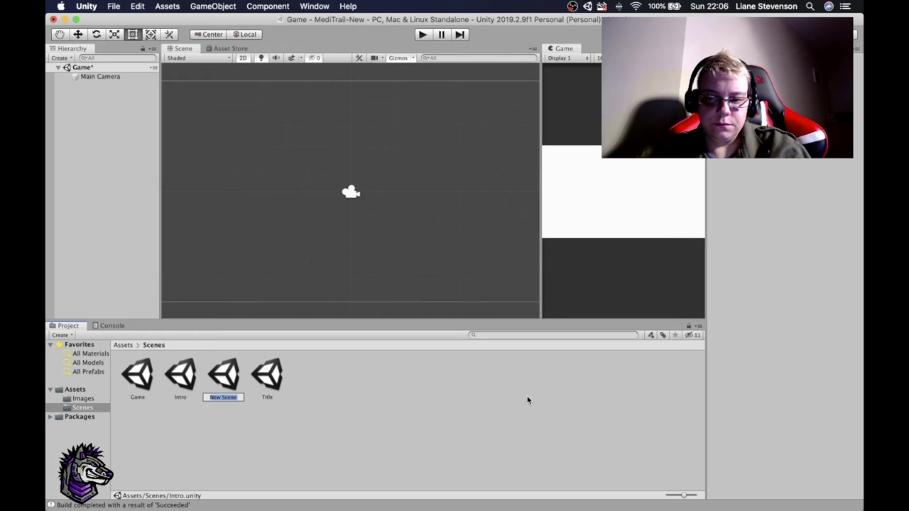
{"action": "type", "text": "In"}
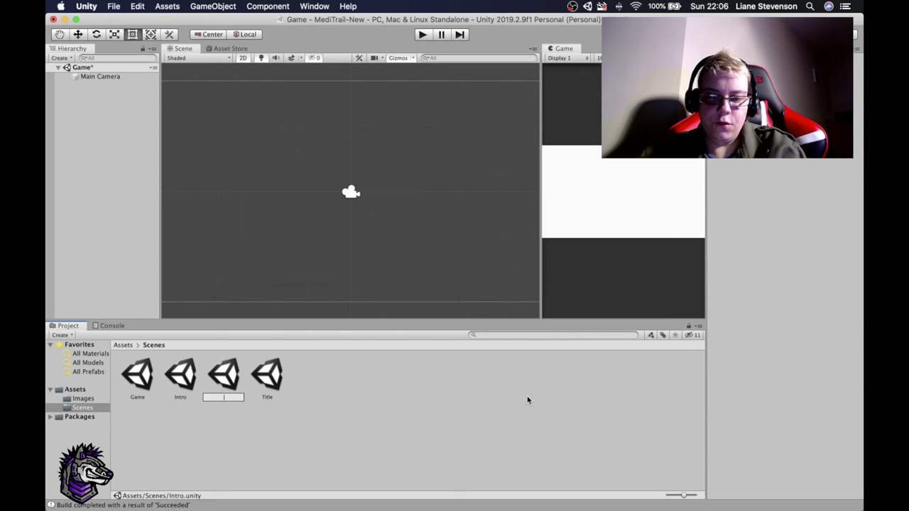
{"action": "type", "text": "ade"}
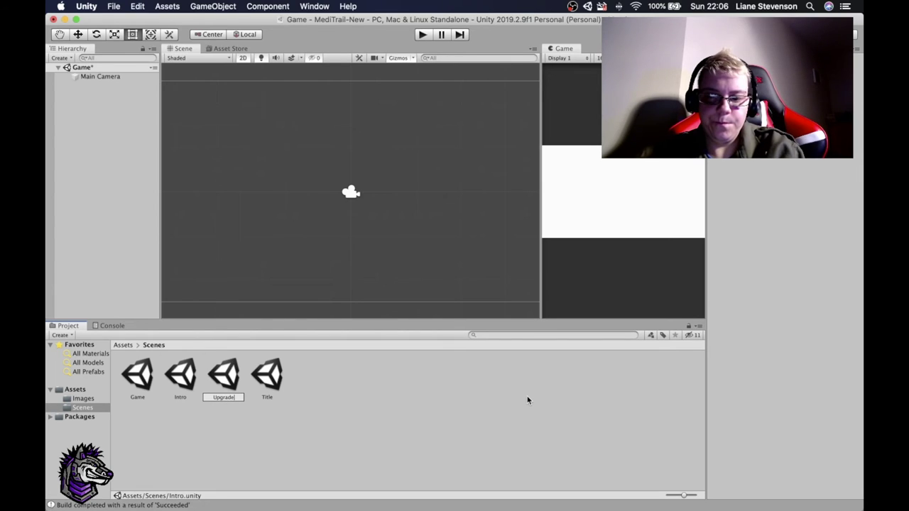
{"action": "key", "text": "Return"}
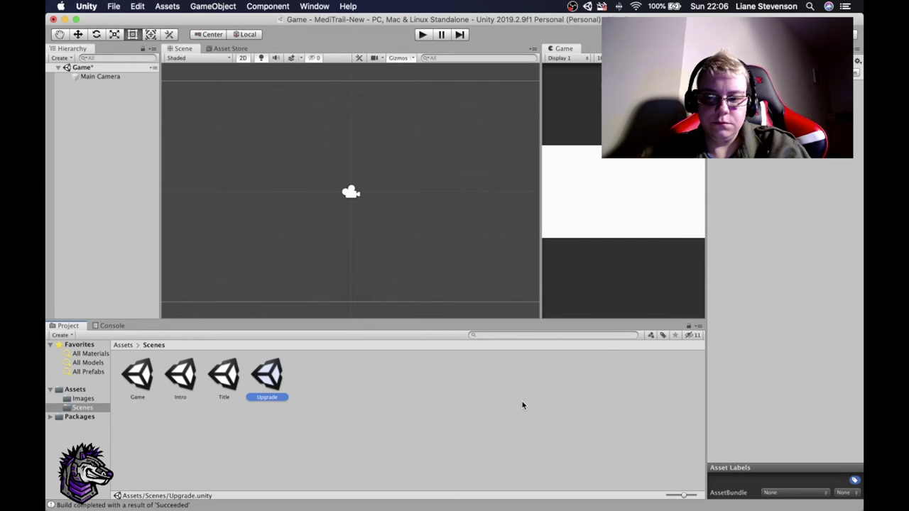
{"action": "left_click", "coordinate": [324, 398]}
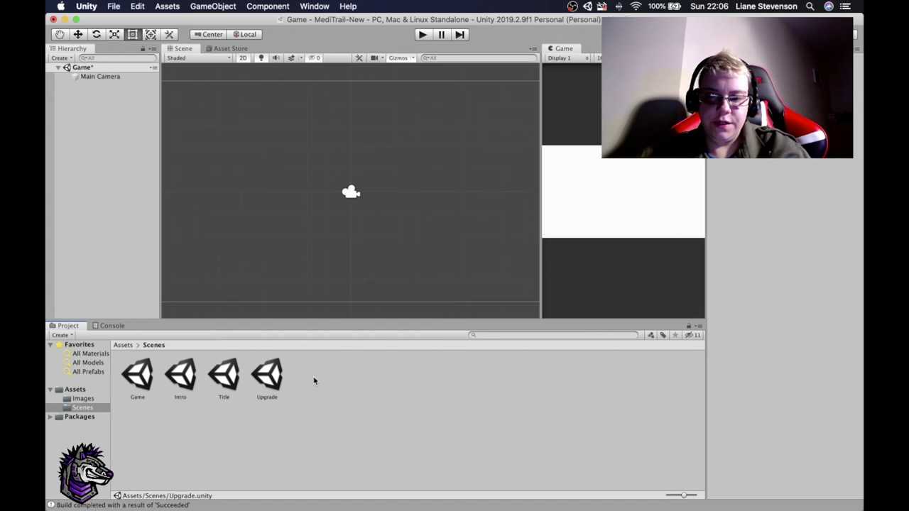
{"action": "right_click", "coordinate": [315, 382]}
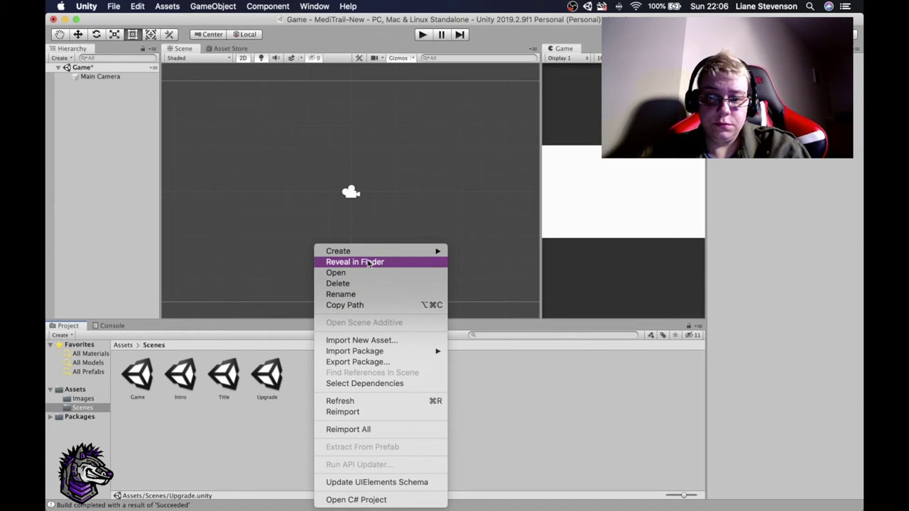
{"action": "mouse_move", "coordinate": [392, 254]}
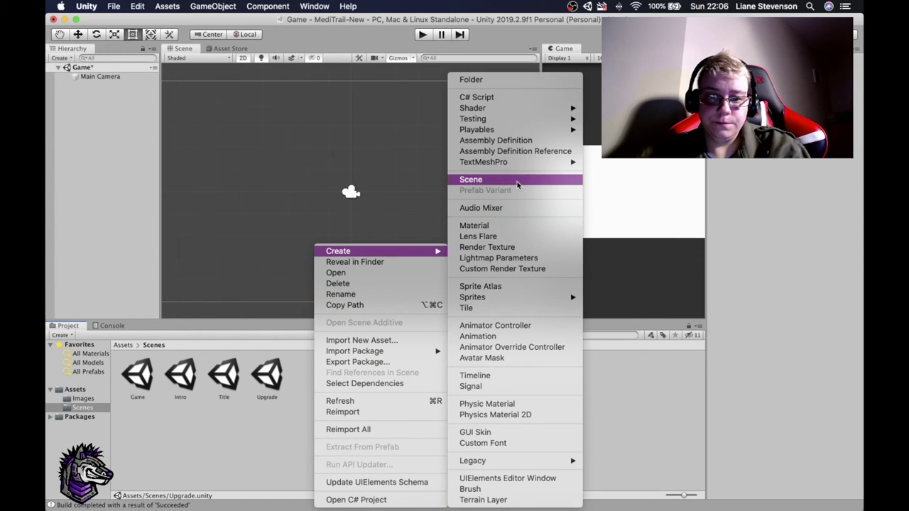
{"action": "left_click", "coordinate": [497, 180]}
{"action": "type", "text": "C"}
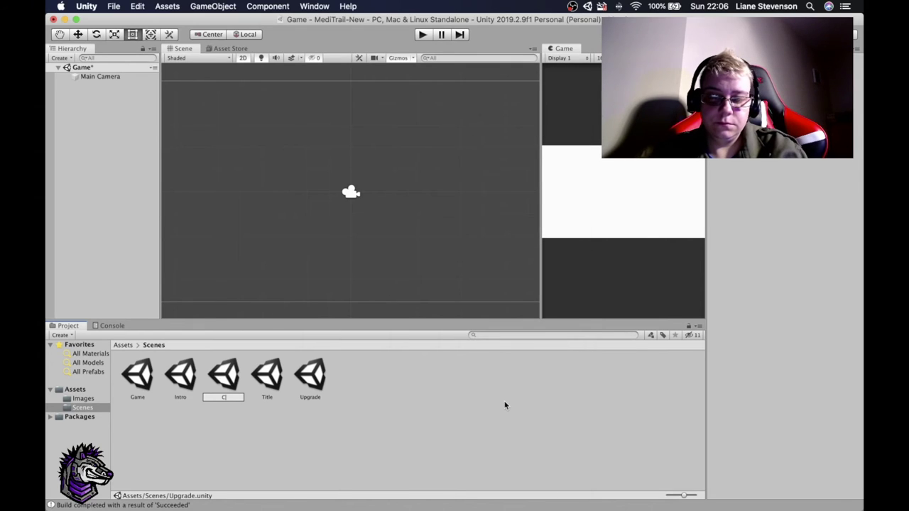
{"action": "type", "text": "redits"}
{"action": "key", "text": "Return"}
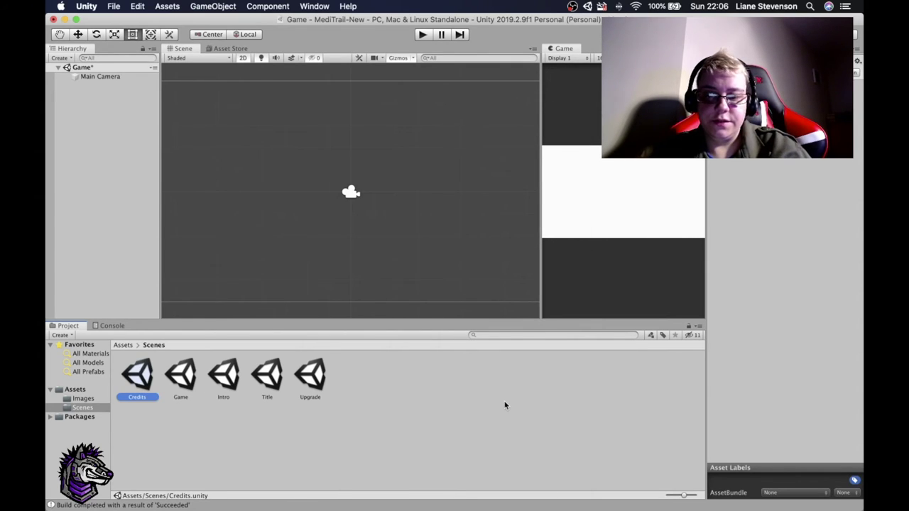
{"action": "left_click", "coordinate": [355, 407]}
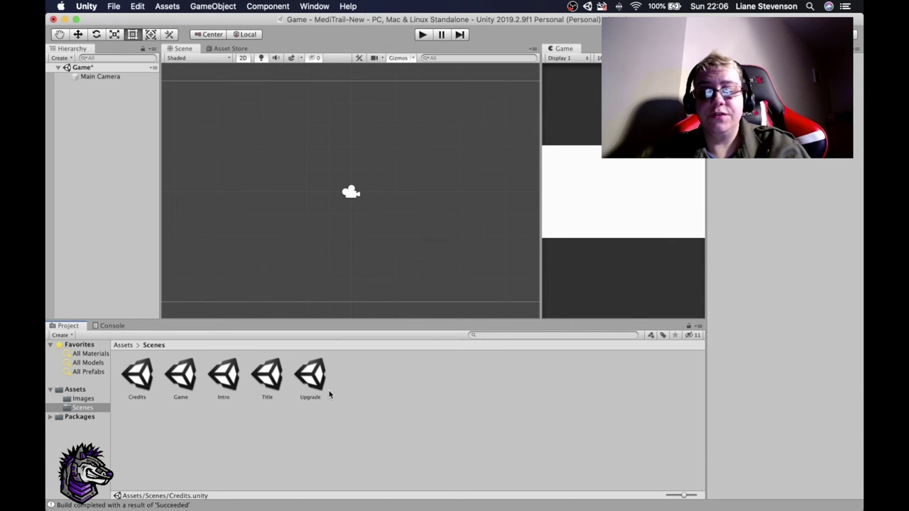
{"action": "left_click", "coordinate": [75, 389]}
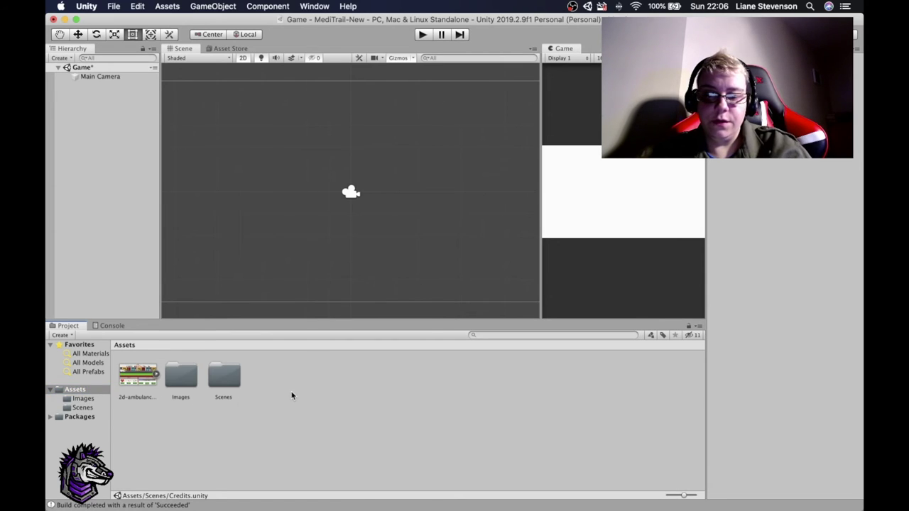
- Create two new folders in Assets, named Scripts and Audio
{"action": "right_click", "coordinate": [292, 396]}
{"action": "mouse_move", "coordinate": [375, 353]}
{"action": "mouse_move", "coordinate": [378, 256]}
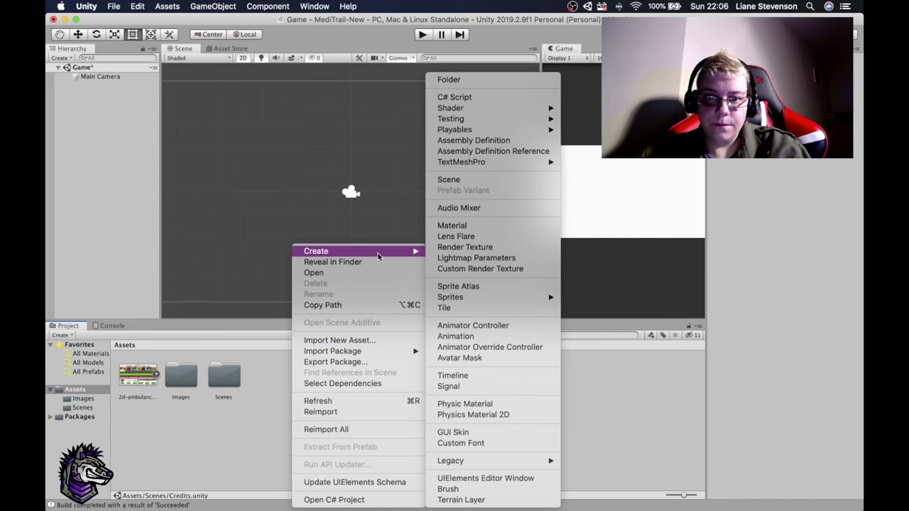
{"action": "left_click", "coordinate": [482, 82]}
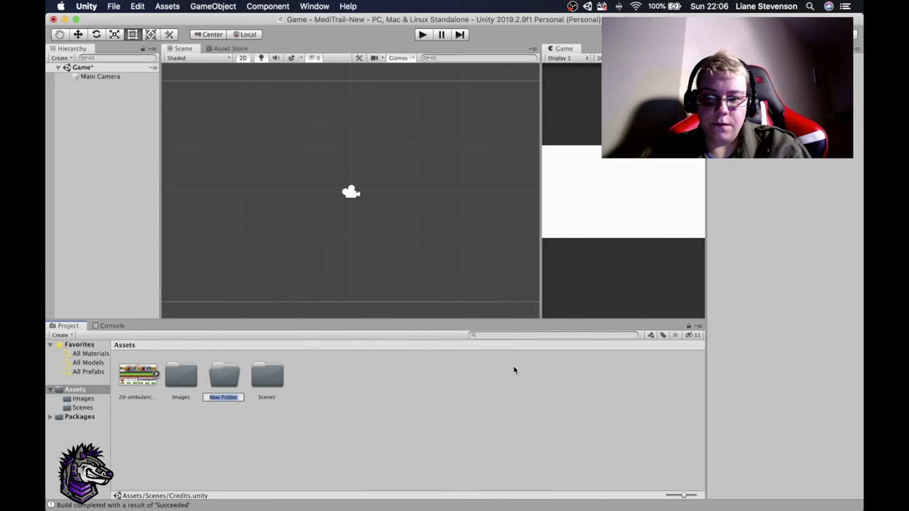
{"action": "type", "text": "Sc"}
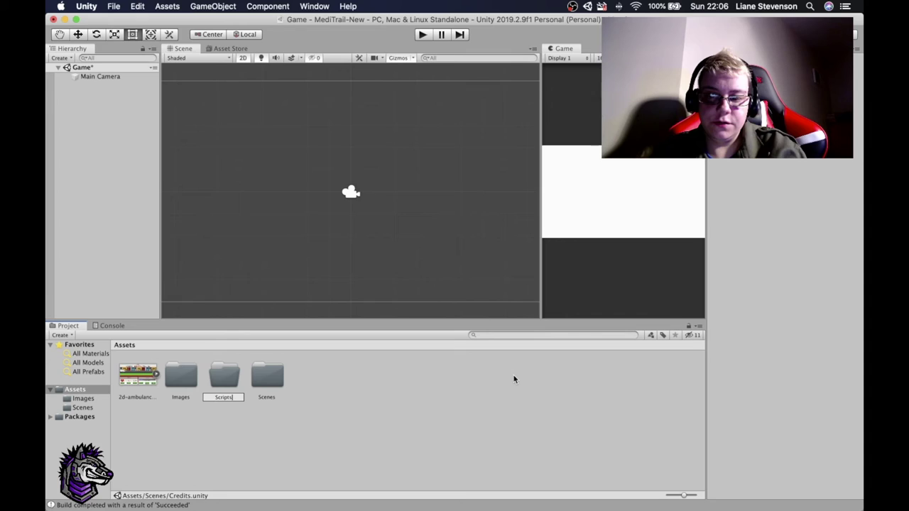
{"action": "type", "text": "ripts"}
{"action": "key", "text": "Return"}
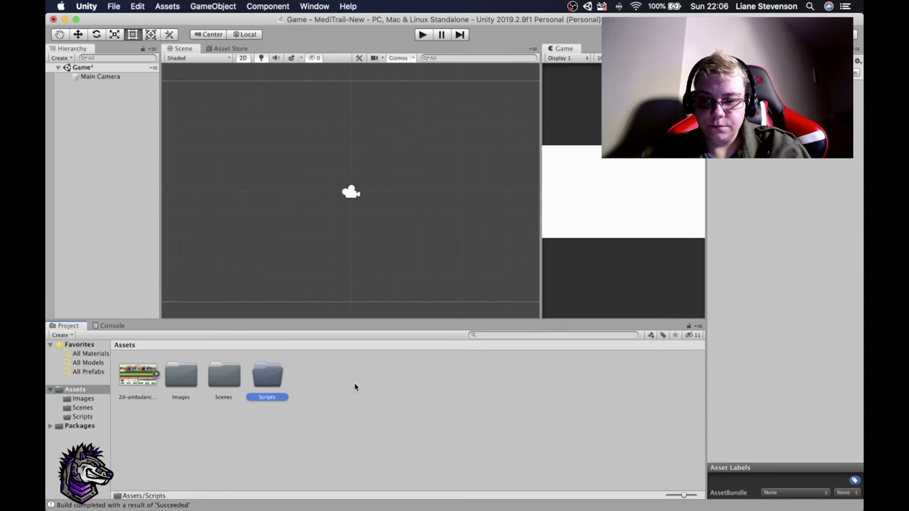
{"action": "left_click", "coordinate": [319, 378]}
{"action": "right_click", "coordinate": [319, 378]}
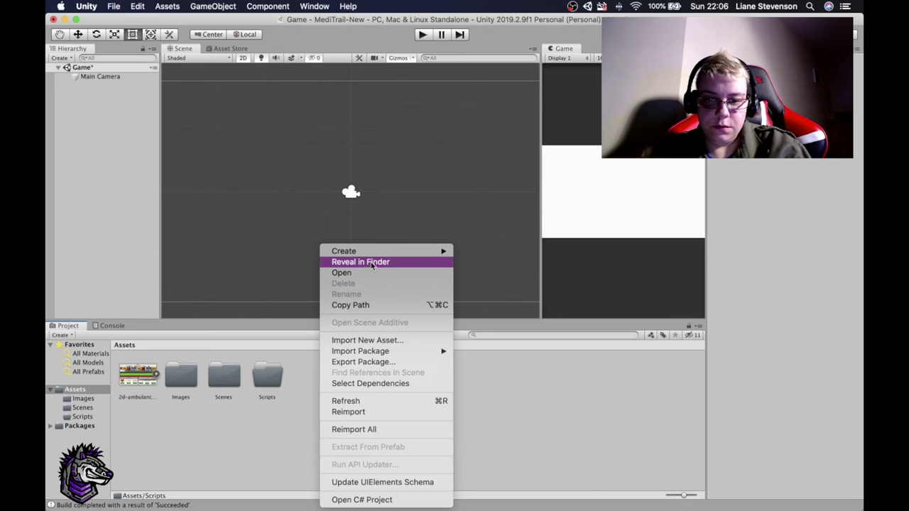
{"action": "mouse_move", "coordinate": [374, 253]}
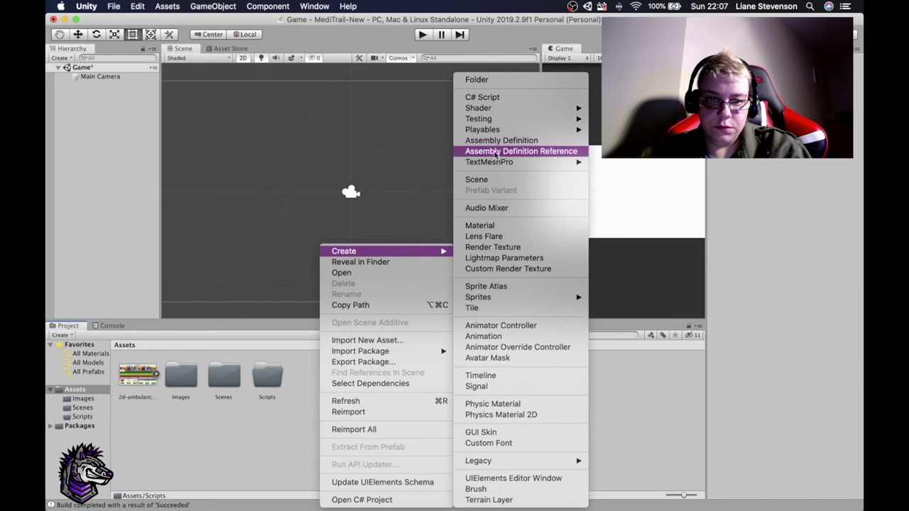
{"action": "left_click", "coordinate": [496, 82]}
{"action": "type", "text": "Au"}
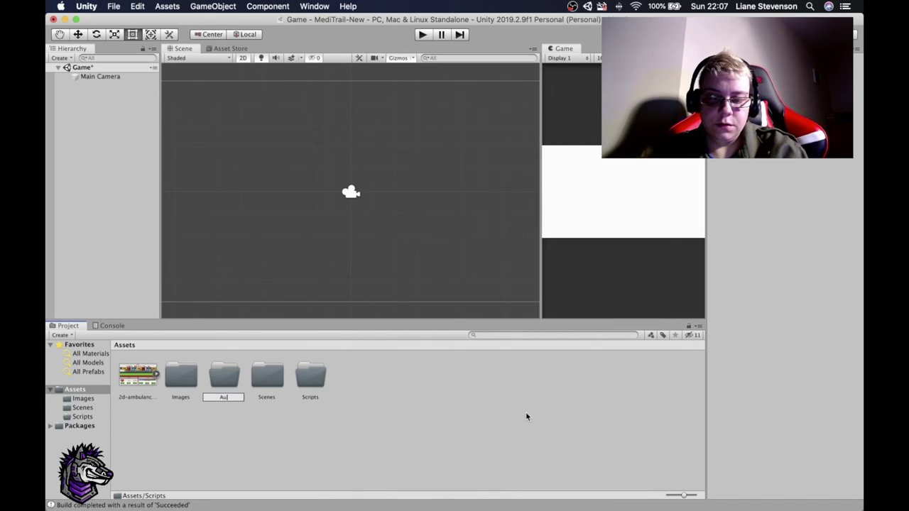
{"action": "key", "text": "Return"}
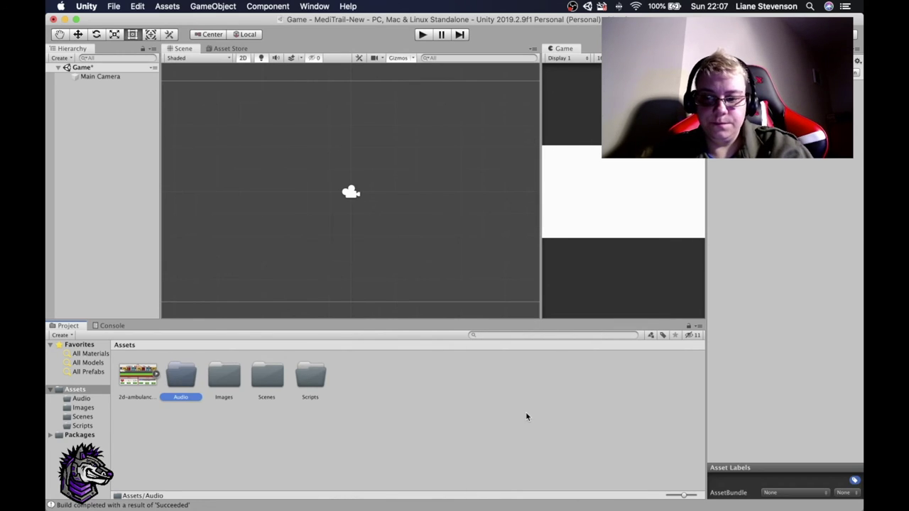
- Create a new folder named Fonts in the Assets panel
{"action": "right_click", "coordinate": [341, 385]}
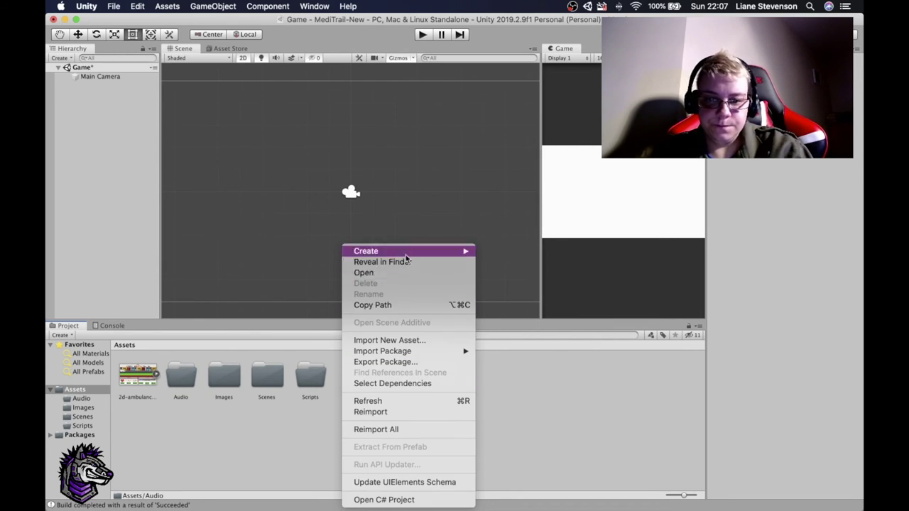
{"action": "mouse_move", "coordinate": [407, 251]}
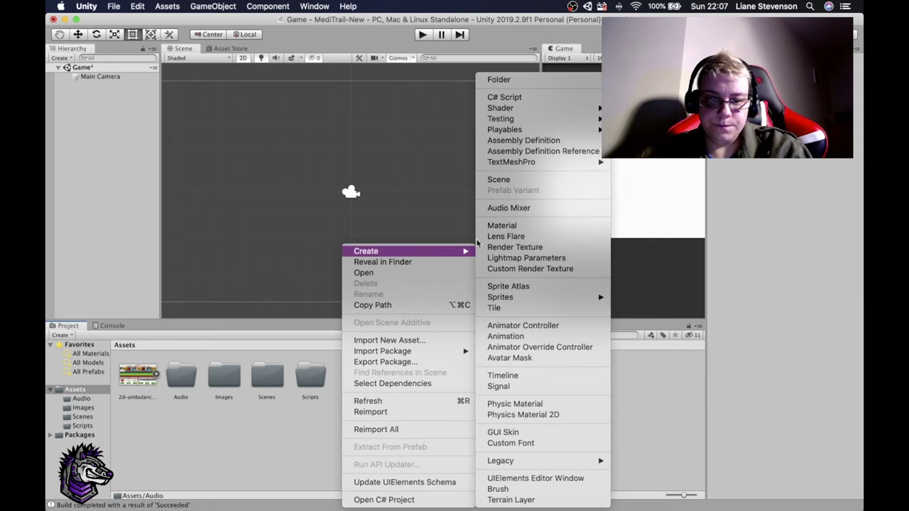
{"action": "left_click", "coordinate": [506, 79]}
{"action": "type", "text": "Fon"}
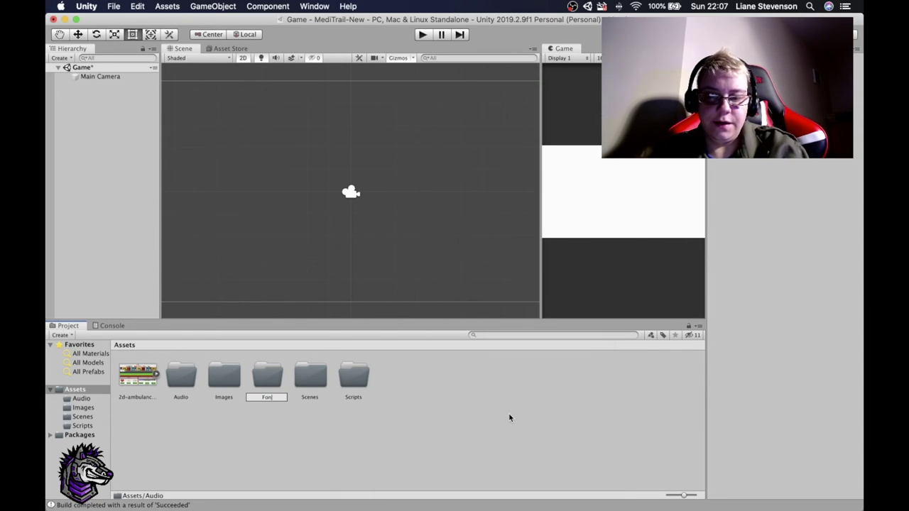
{"action": "type", "text": "ts"}
{"action": "key", "text": "Return"}
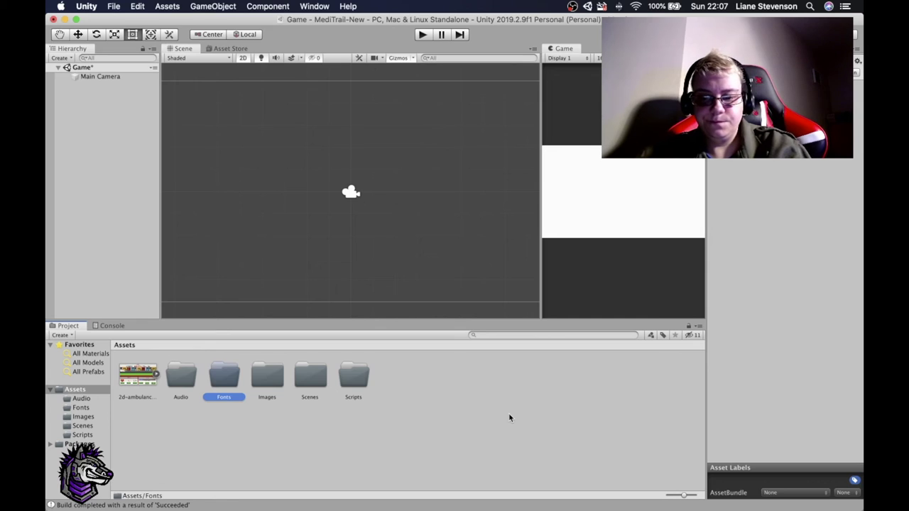
{"action": "left_click", "coordinate": [409, 402]}
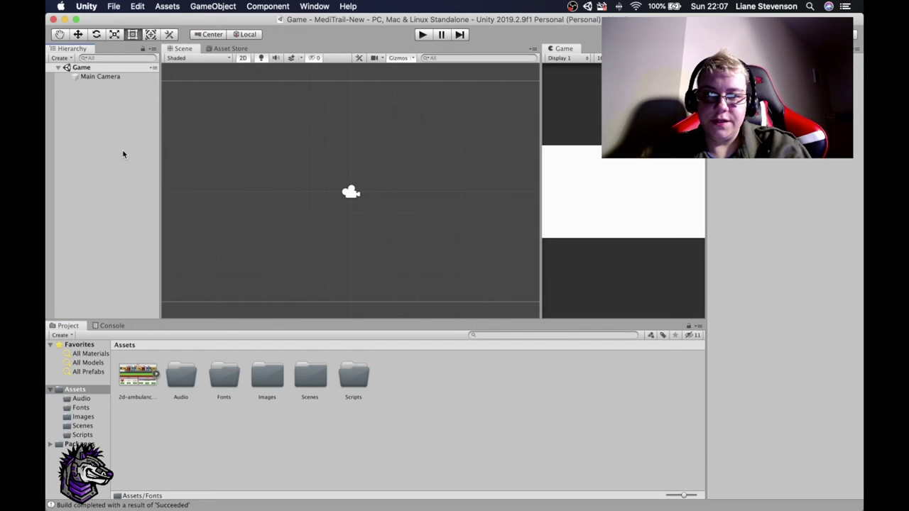
{"action": "left_click", "coordinate": [423, 35]}
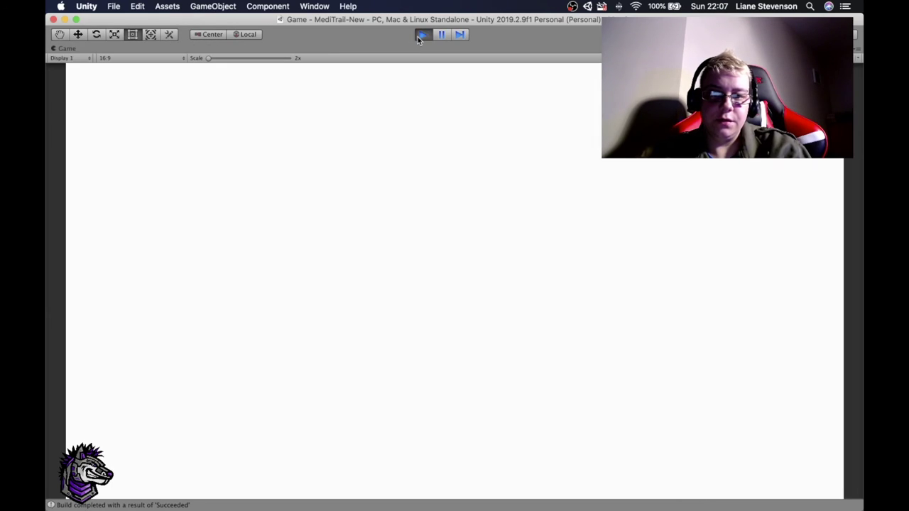
{"action": "left_click", "coordinate": [421, 35]}
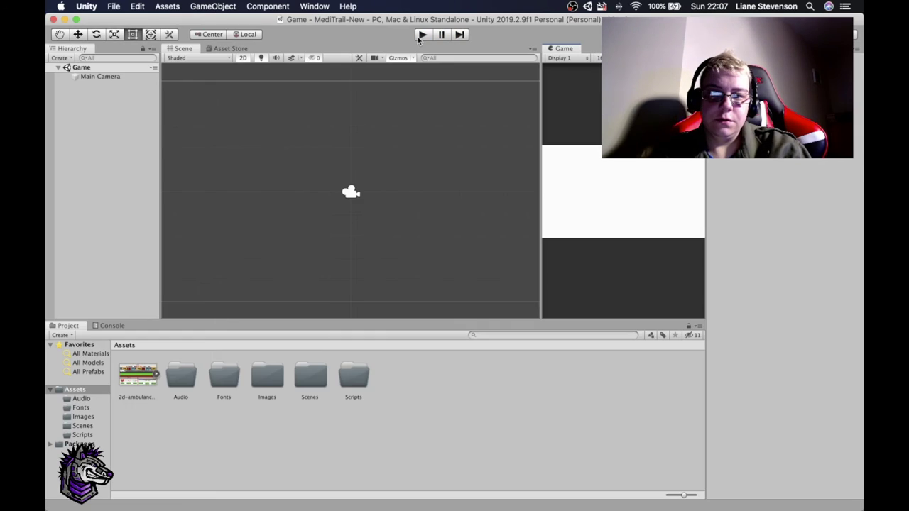
{"action": "left_click", "coordinate": [422, 36]}
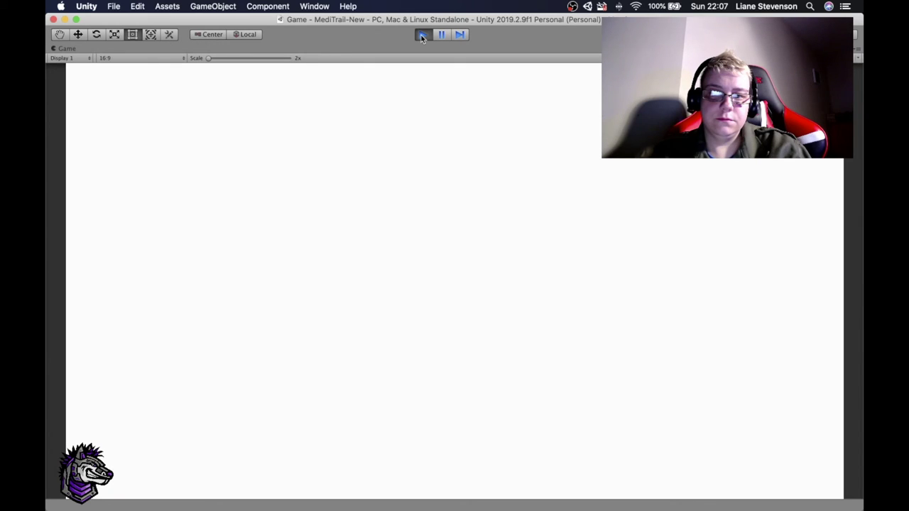
{"action": "left_click", "coordinate": [422, 35]}
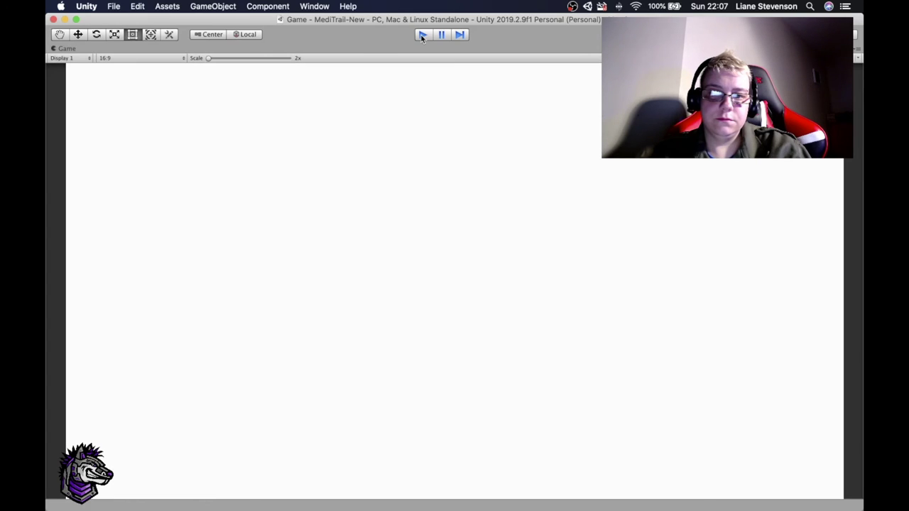
{"action": "left_click", "coordinate": [132, 379]}
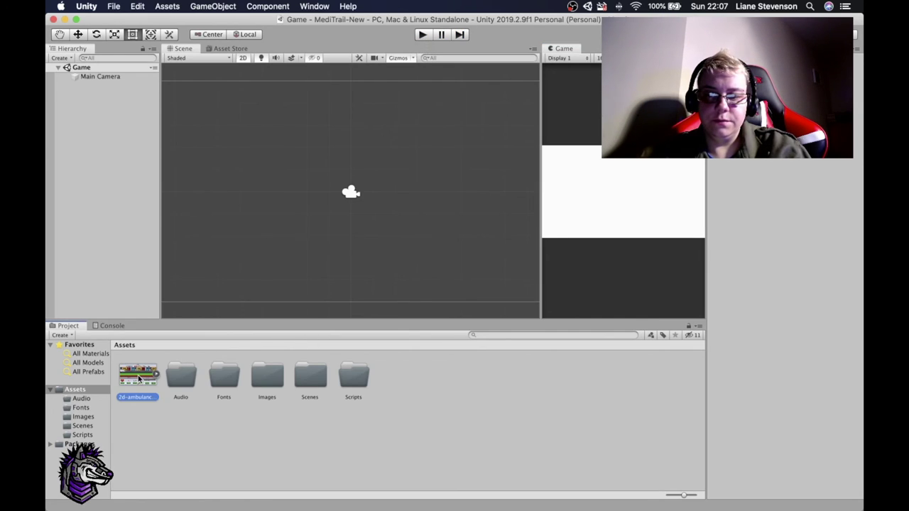
- Drag the 2d-ambulance asset into the Scene view as a sprite
{"action": "left_click_drag", "start_coordinate": [128, 381], "coordinate": [372, 202]}
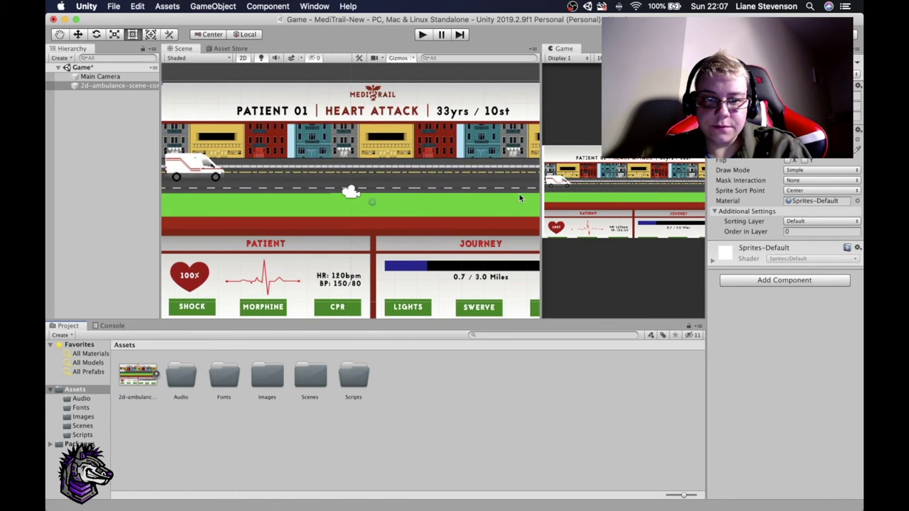
{"action": "left_click_drag", "start_coordinate": [545, 139], "coordinate": [591, 140]}
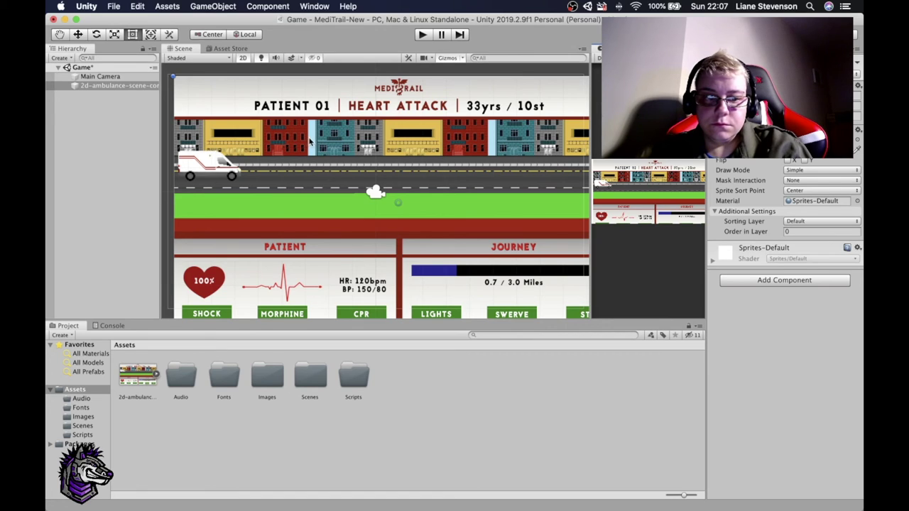
{"action": "scroll", "coordinate": [496, 202], "scroll_direction": "down", "scroll_amount": 1}
{"action": "scroll", "coordinate": [495, 197], "scroll_direction": "down", "scroll_amount": 4}
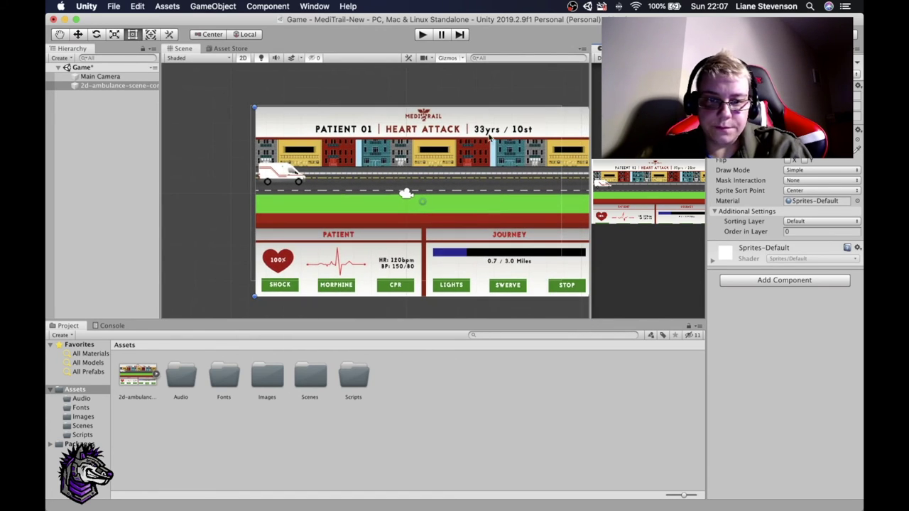
{"action": "left_click", "coordinate": [530, 310]}
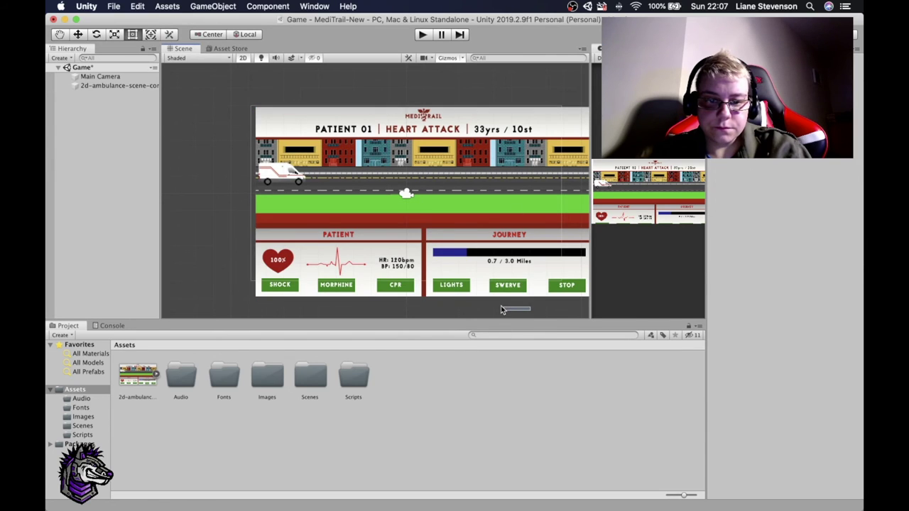
{"action": "left_click", "coordinate": [60, 35]}
{"action": "left_click_drag", "start_coordinate": [382, 86], "coordinate": [356, 73]}
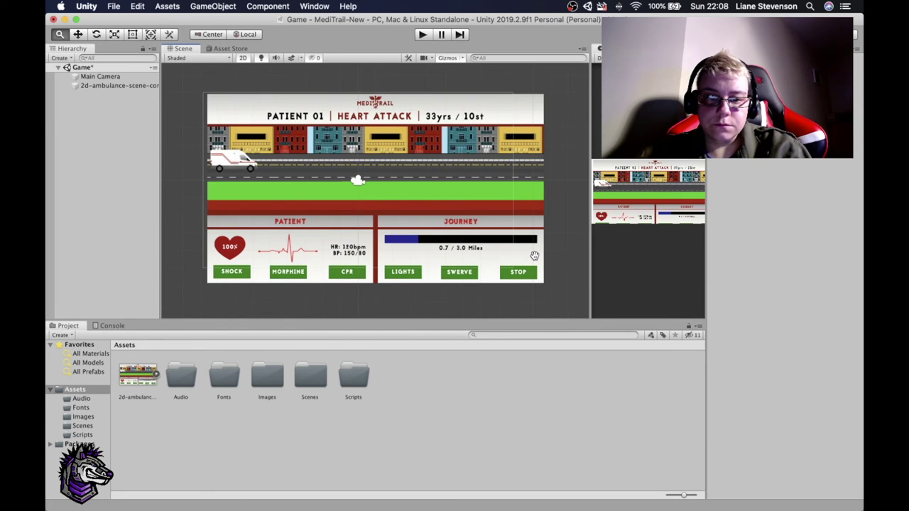
{"action": "mouse_move", "coordinate": [429, 221]}
{"action": "left_mouse_down"}
{"action": "mouse_move", "coordinate": [413, 215]}
{"action": "mouse_move", "coordinate": [440, 223]}
{"action": "left_mouse_up"}
- Centre the ambulance mockup sprite on the camera with the Move tool
{"action": "left_click", "coordinate": [121, 86]}
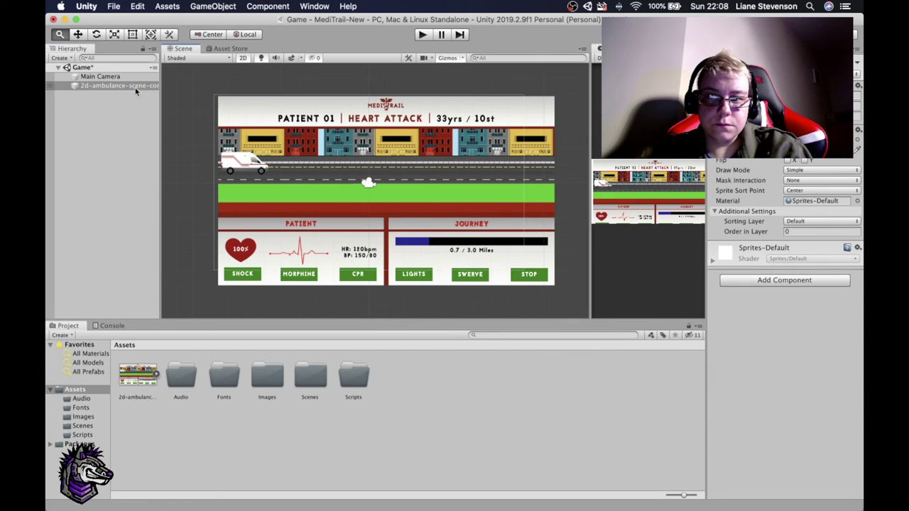
{"action": "left_click", "coordinate": [78, 34]}
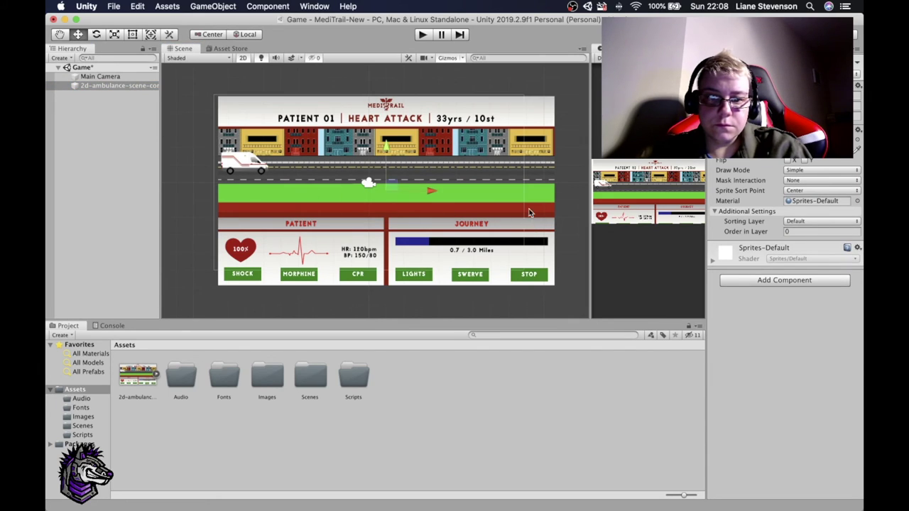
{"action": "left_click", "coordinate": [533, 206]}
{"action": "left_click", "coordinate": [525, 210]}
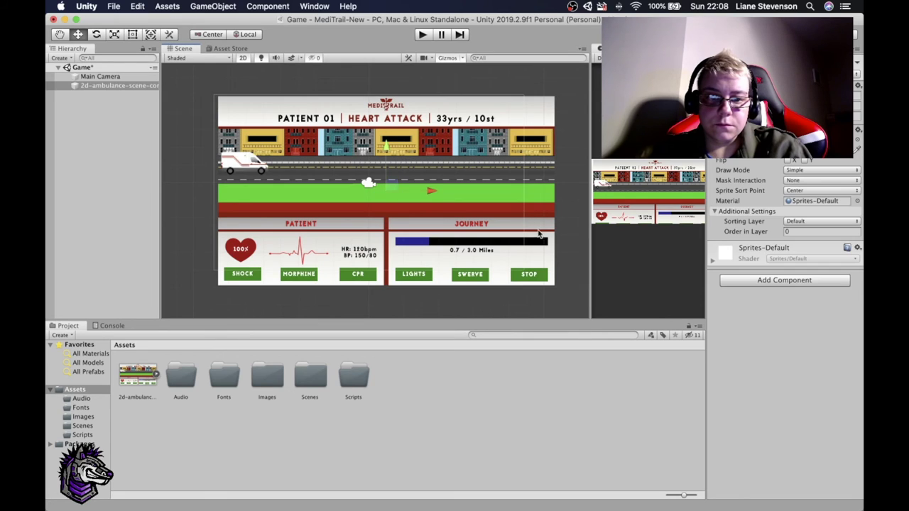
{"action": "left_click_drag", "start_coordinate": [428, 192], "coordinate": [425, 192]}
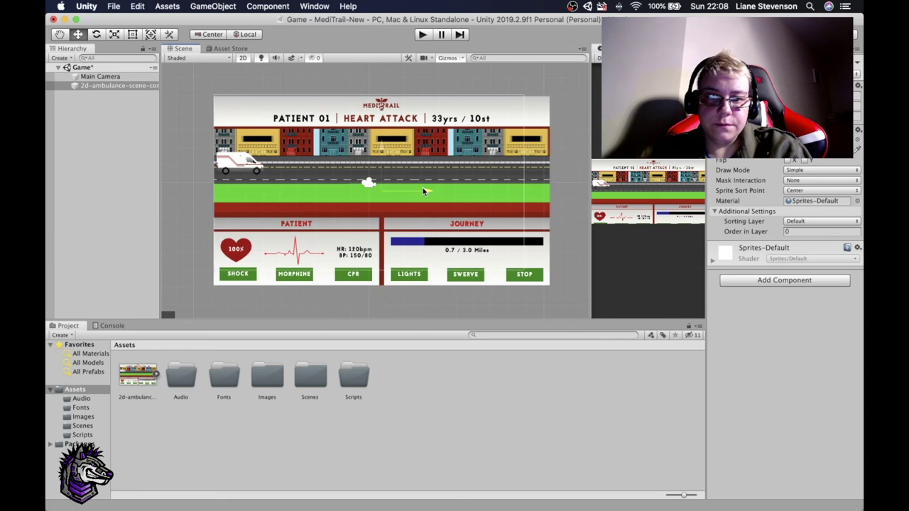
{"action": "left_click_drag", "start_coordinate": [383, 149], "coordinate": [383, 147]}
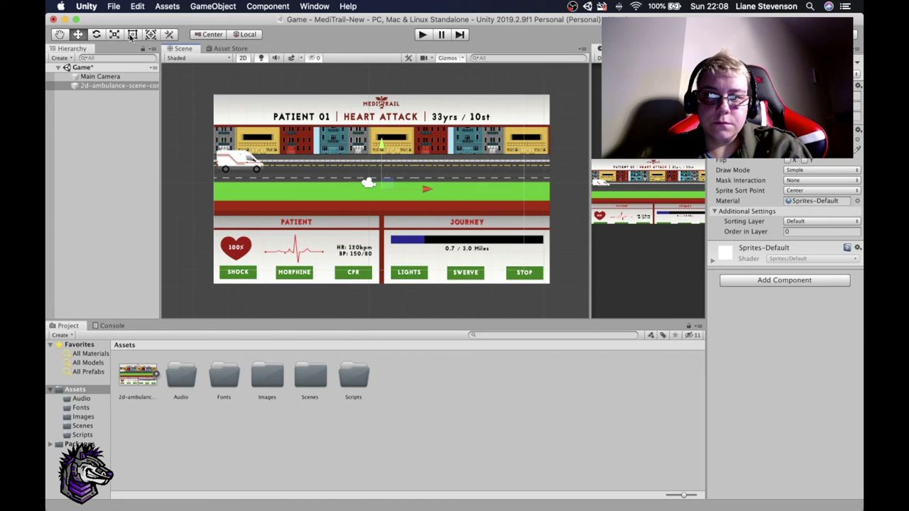
- Scale the mockup slightly narrower and shorter, then shift it up and left within the frame
{"action": "left_click", "coordinate": [131, 35]}
{"action": "left_click", "coordinate": [114, 35]}
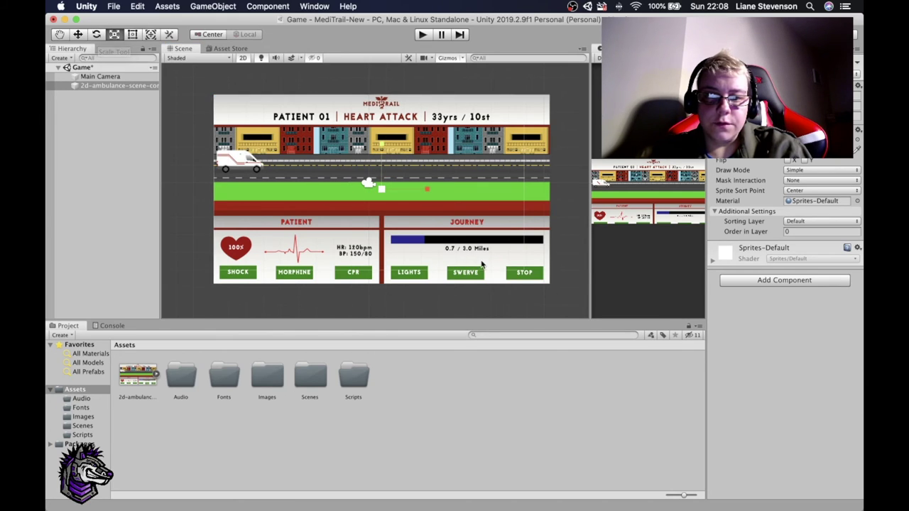
{"action": "left_click_drag", "start_coordinate": [420, 188], "coordinate": [419, 188]}
{"action": "left_click_drag", "start_coordinate": [382, 148], "coordinate": [381, 153]}
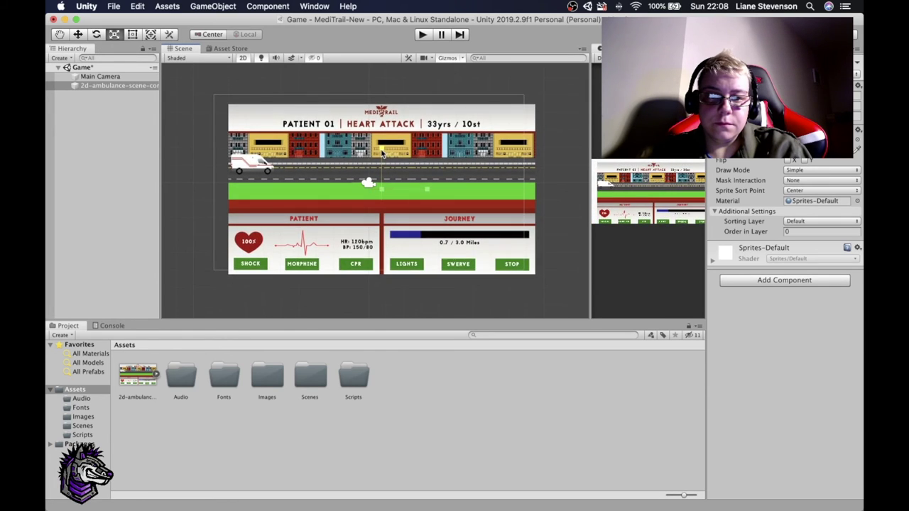
{"action": "left_click", "coordinate": [78, 34]}
{"action": "left_click_drag", "start_coordinate": [387, 147], "coordinate": [386, 137]}
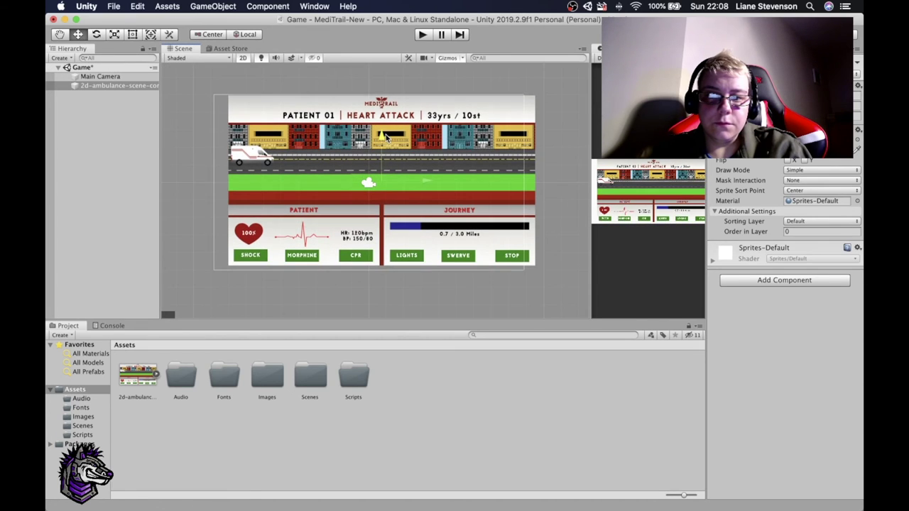
{"action": "left_click_drag", "start_coordinate": [427, 181], "coordinate": [412, 181]}
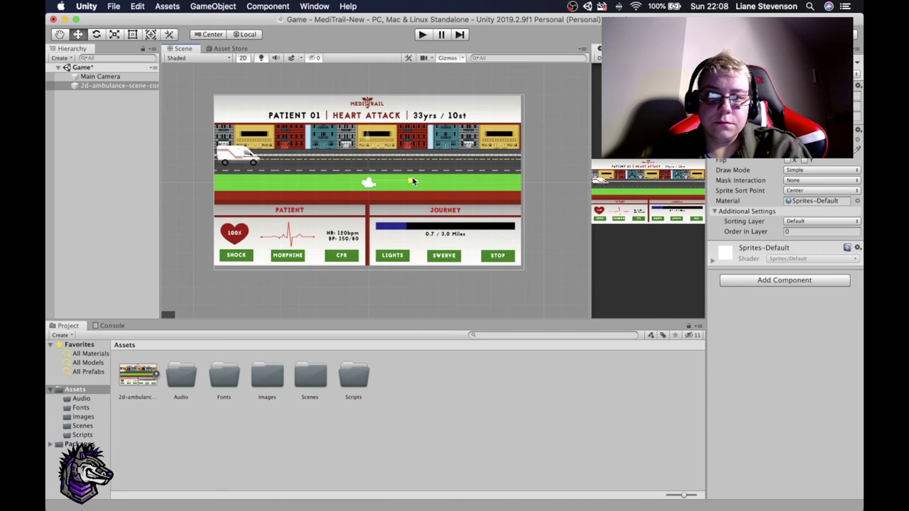
- Enlarge the sprite with the Rect Tool so it fills the camera frame's width
{"action": "key", "text": "t"}
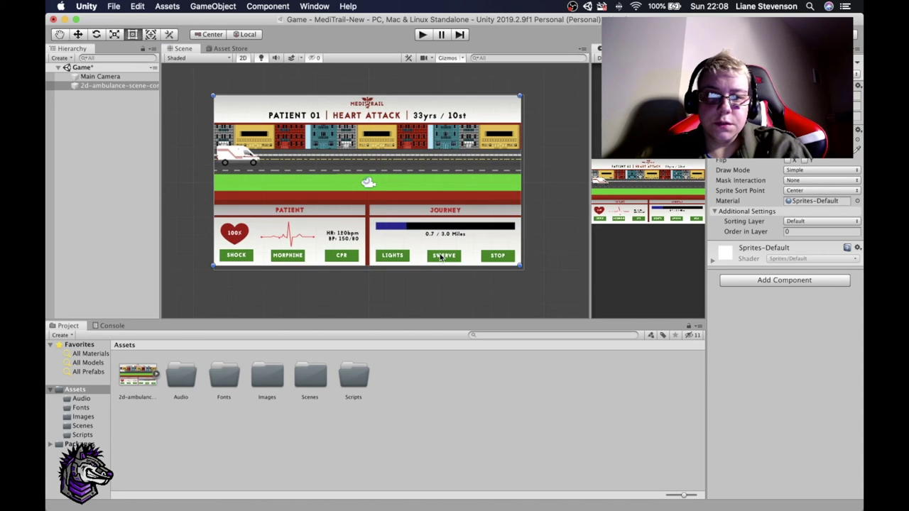
{"action": "left_click_drag", "start_coordinate": [521, 267], "coordinate": [524, 270]}
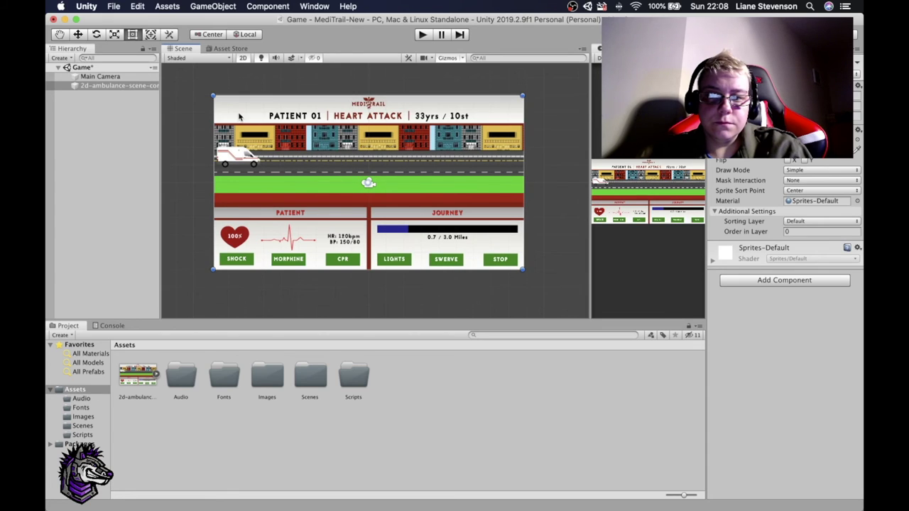
{"action": "left_click_drag", "start_coordinate": [213, 95], "coordinate": [213, 94]}
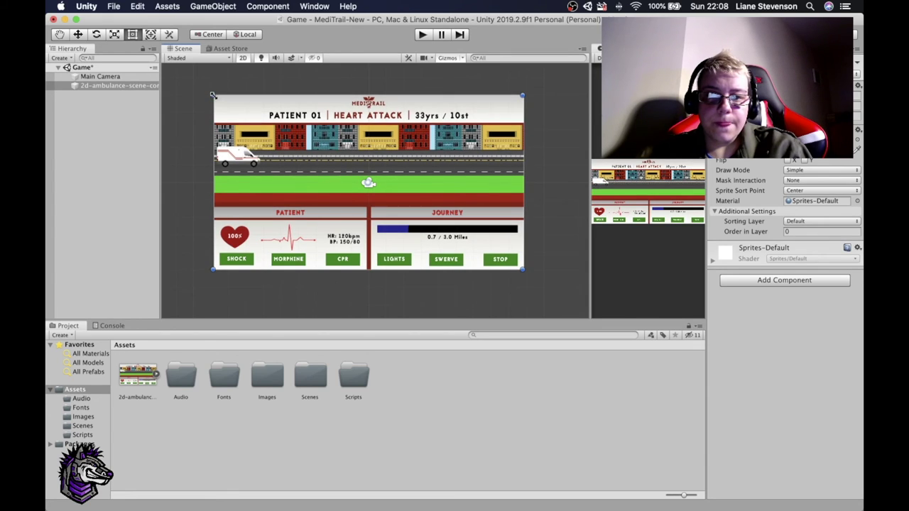
{"action": "left_click", "coordinate": [544, 213]}
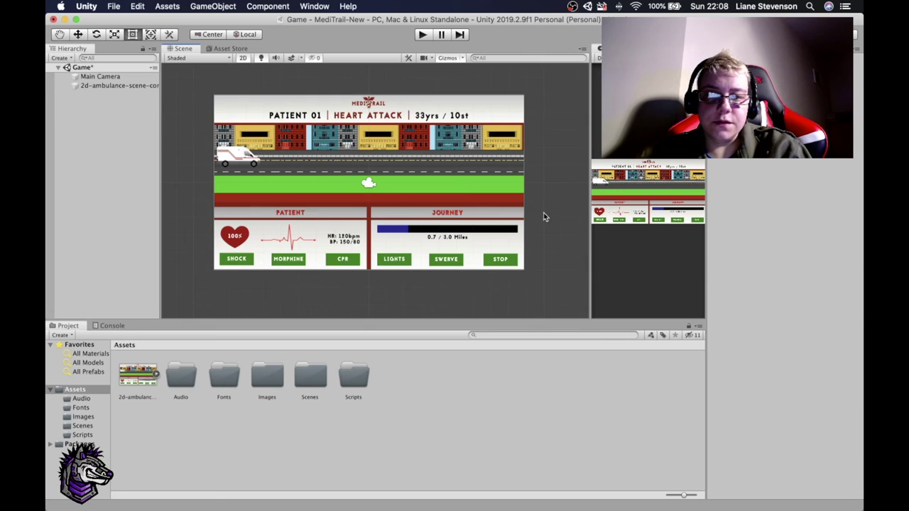
{"action": "left_click", "coordinate": [114, 7]}
- Save the Game scene, preview it briefly in Play mode, then open Build Settings
{"action": "left_click", "coordinate": [129, 48]}
{"action": "left_click", "coordinate": [422, 34]}
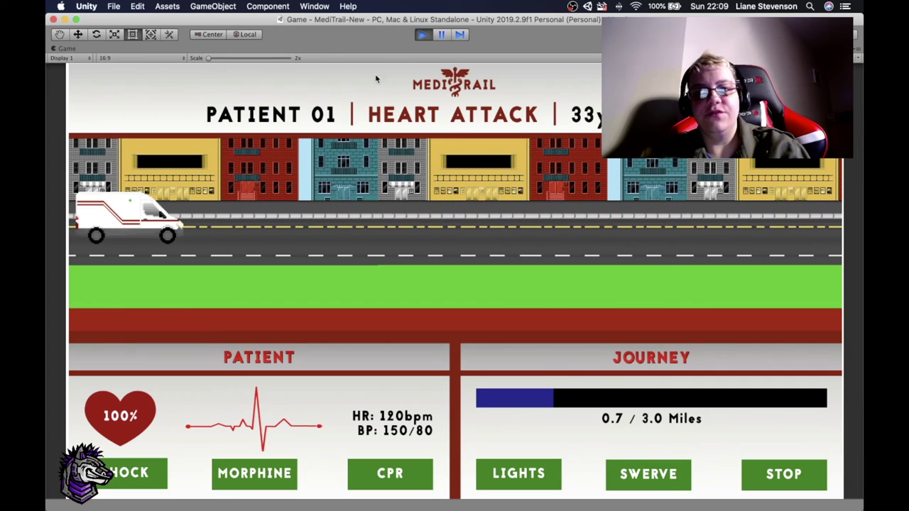
{"action": "left_click", "coordinate": [422, 34]}
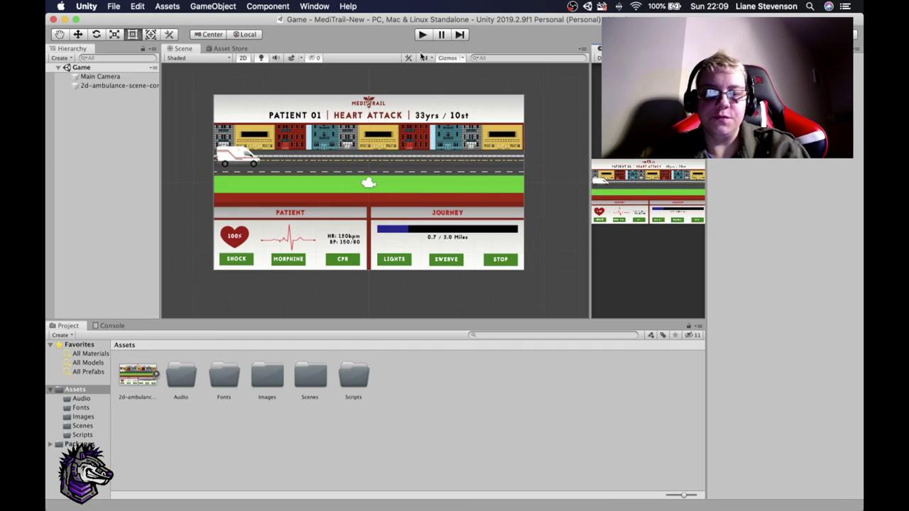
{"action": "left_click", "coordinate": [113, 6]}
{"action": "left_click", "coordinate": [141, 116]}
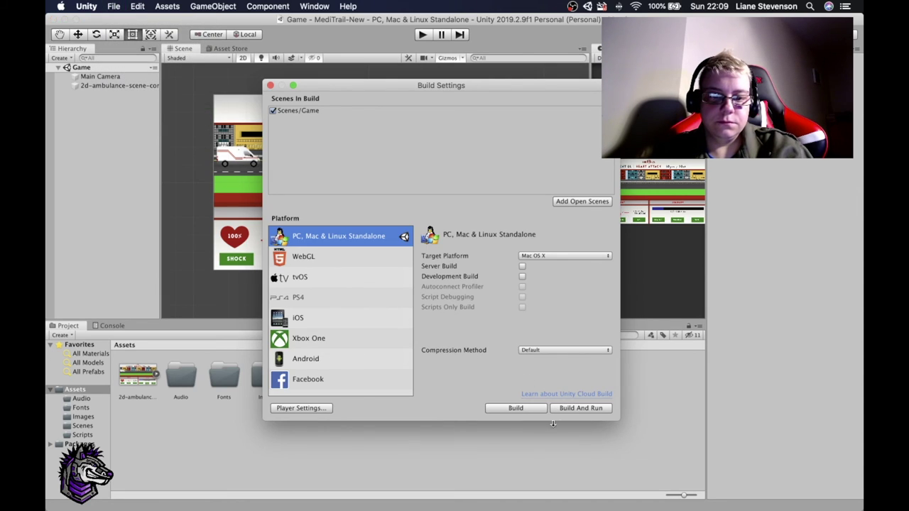
- Build and run the game as MediTrail, replacing the existing build, then return to Unity
{"action": "left_click", "coordinate": [580, 408]}
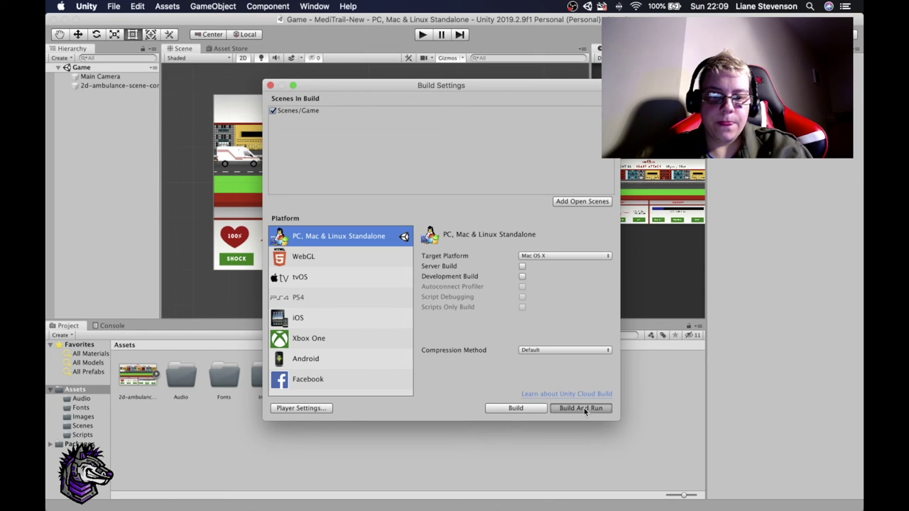
{"action": "left_click", "coordinate": [533, 200]}
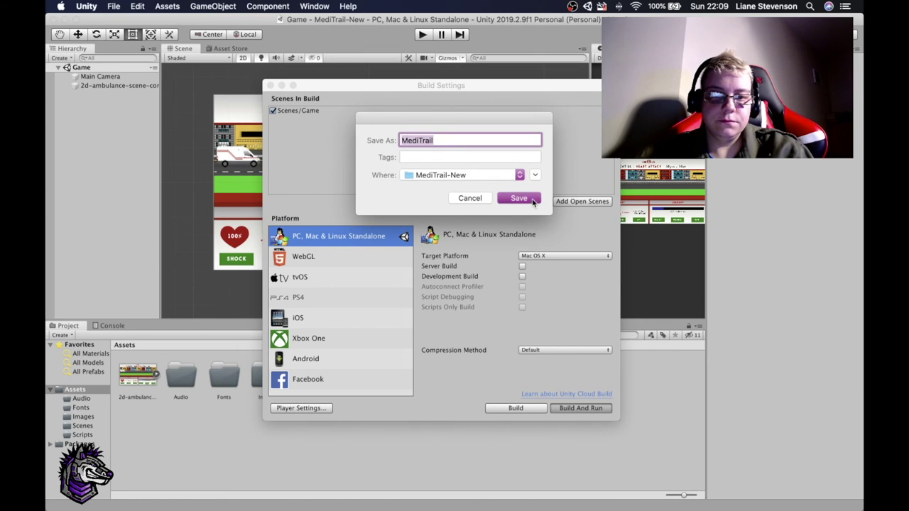
{"action": "left_click", "coordinate": [516, 195]}
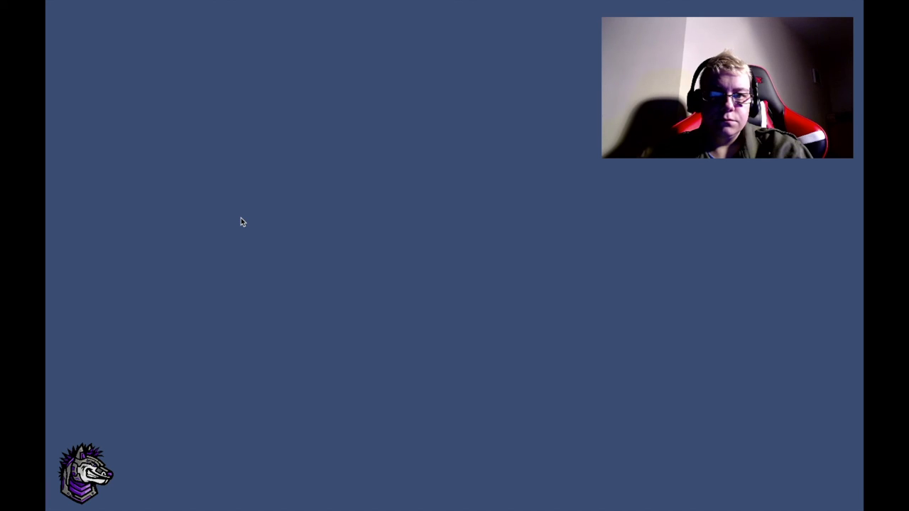
{"action": "key", "text": "super+Tab"}
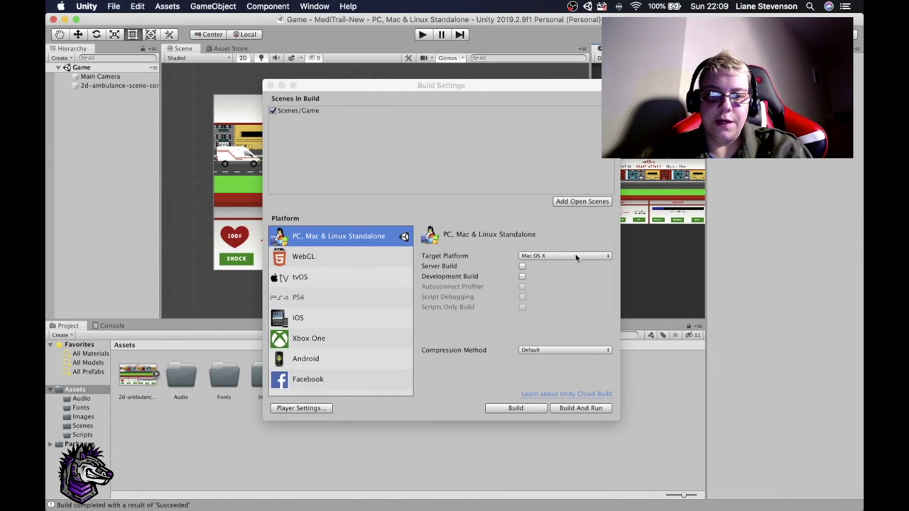
- Quit the running MediTrail app from the Dock and rebuild it, replacing the previous build
{"action": "right_click", "coordinate": [853, 407]}
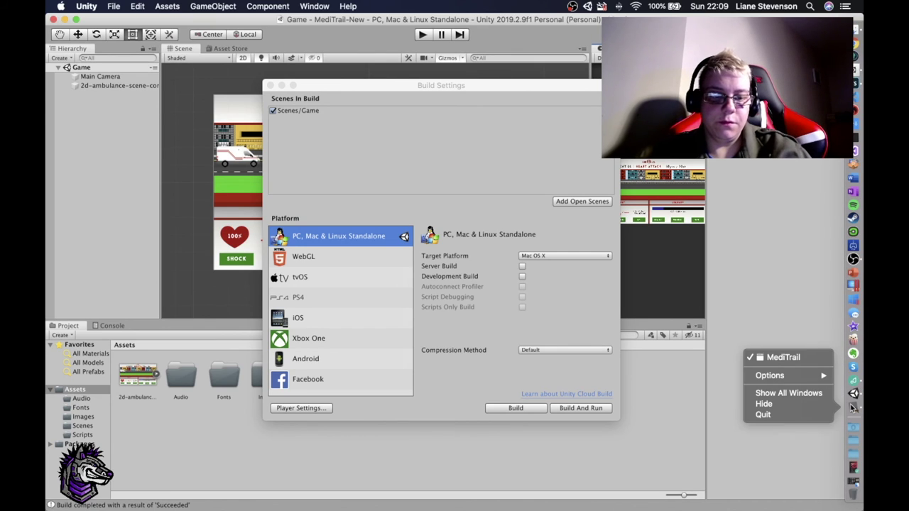
{"action": "left_click", "coordinate": [800, 415]}
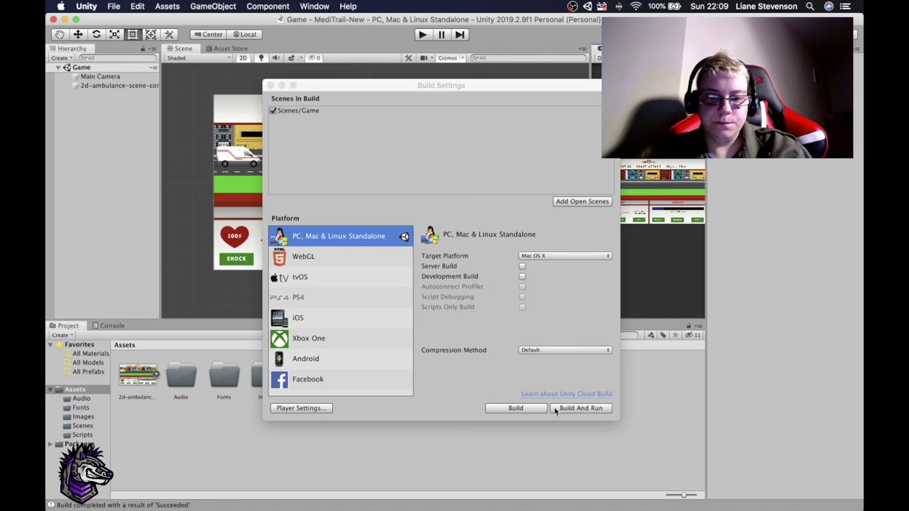
{"action": "left_click", "coordinate": [587, 409]}
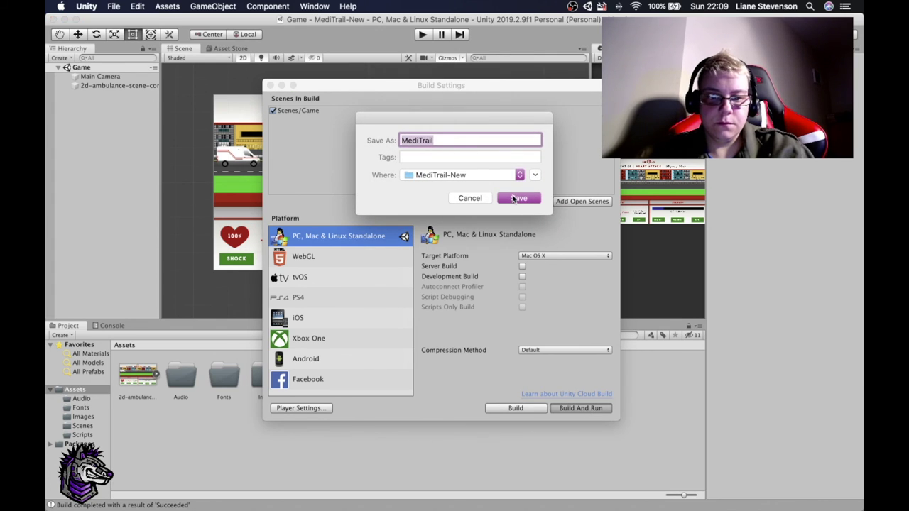
{"action": "left_click", "coordinate": [514, 199]}
{"action": "left_click", "coordinate": [526, 193]}
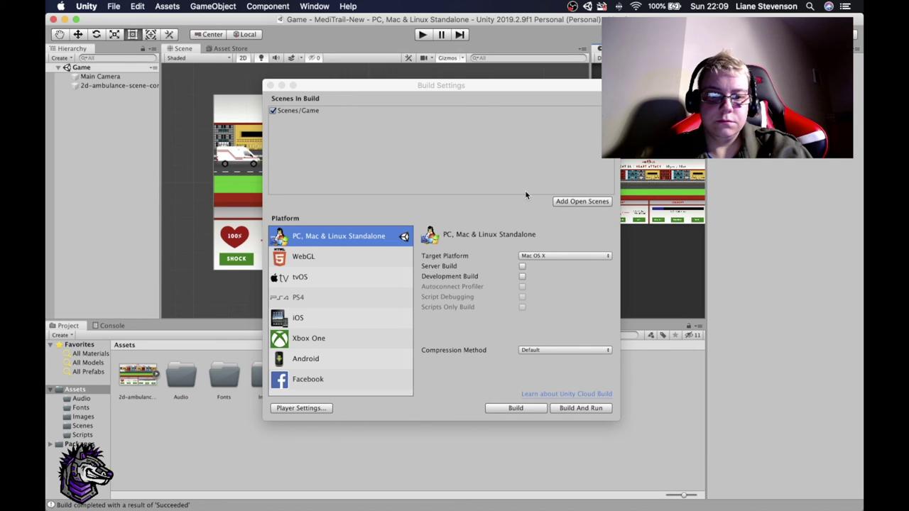
- Run Build And Run again, saving as MediTrail and replacing the existing build
{"action": "mouse_move", "coordinate": [856, 335]}
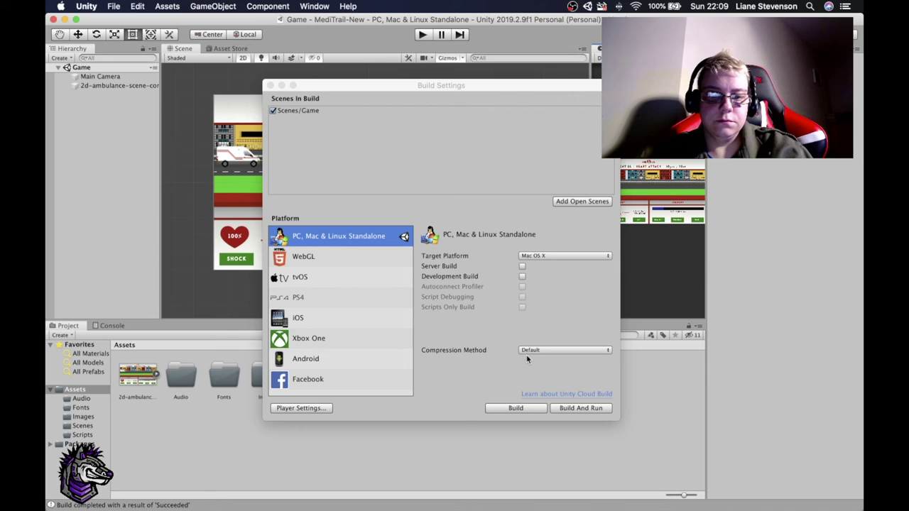
{"action": "left_click", "coordinate": [571, 409]}
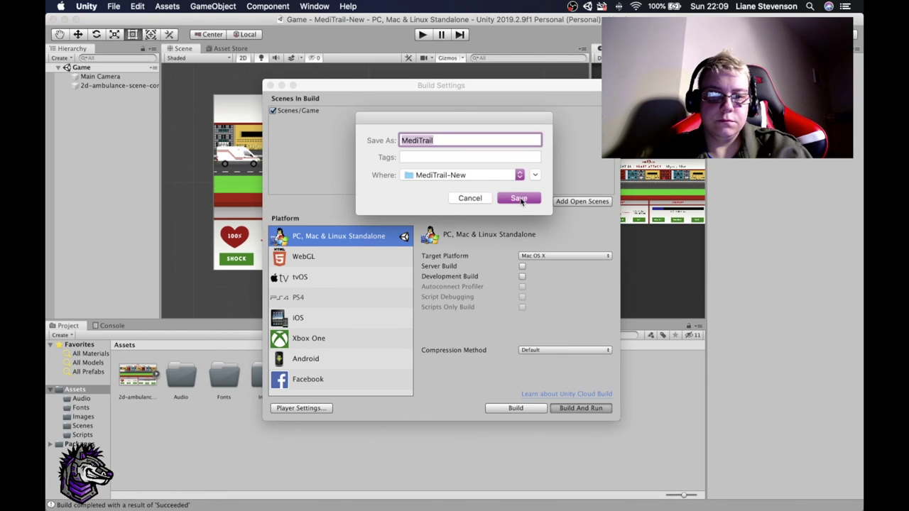
{"action": "left_click", "coordinate": [522, 201]}
{"action": "left_click", "coordinate": [539, 191]}
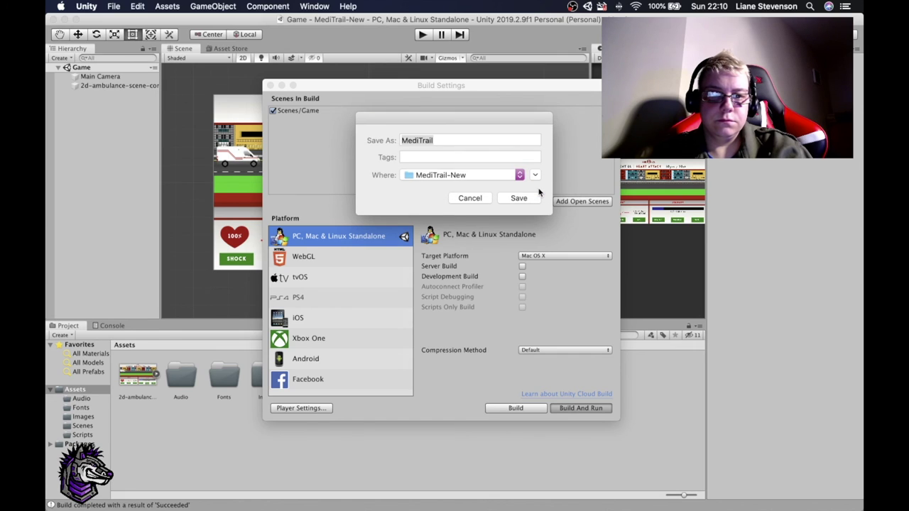